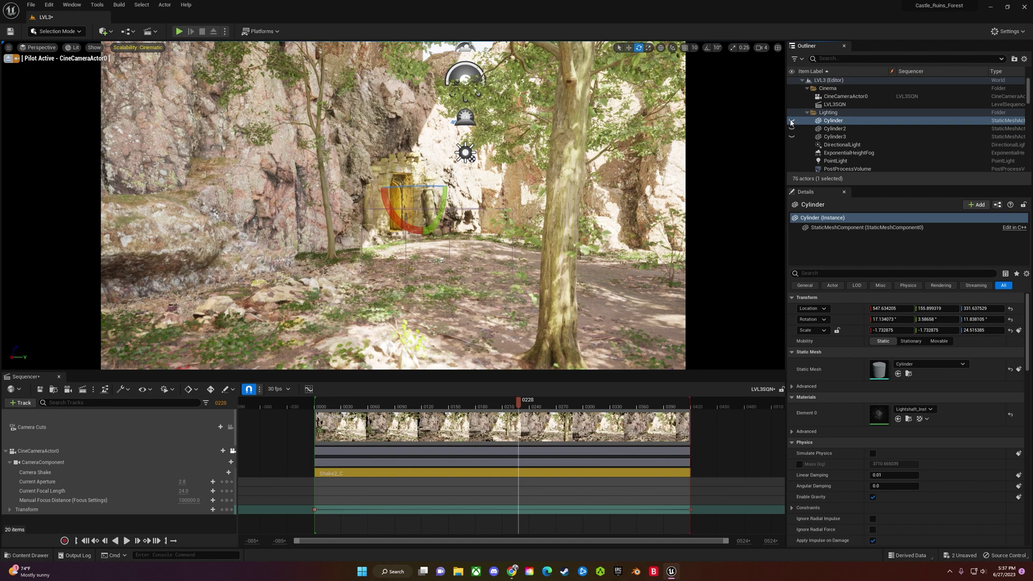
Toggle the visibility of Cylinder, Cylinder2 and Cylinder3 to compare the scene with and without the light shafts
click(791, 121)
click(791, 129)
click(792, 137)
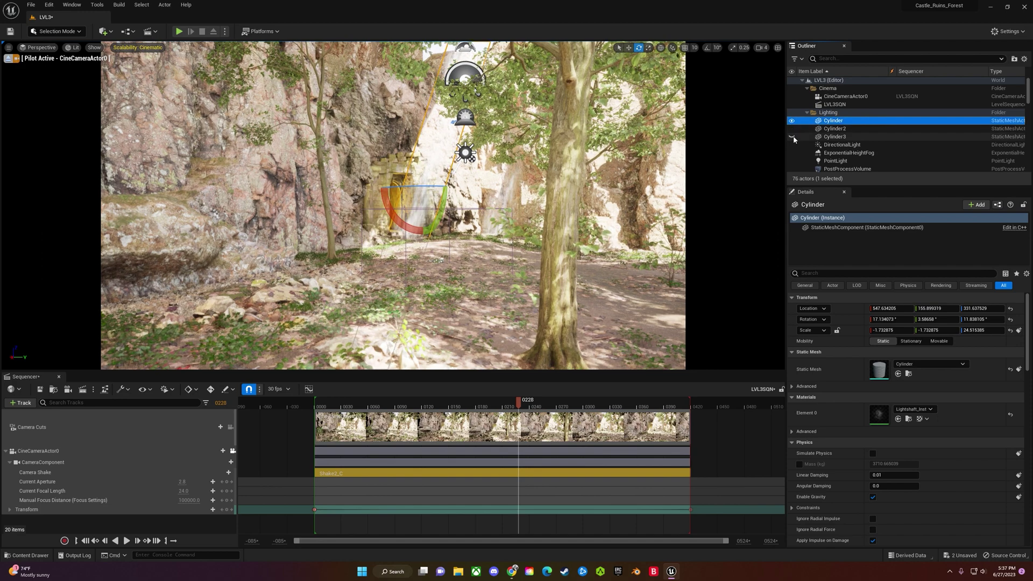
click(792, 137)
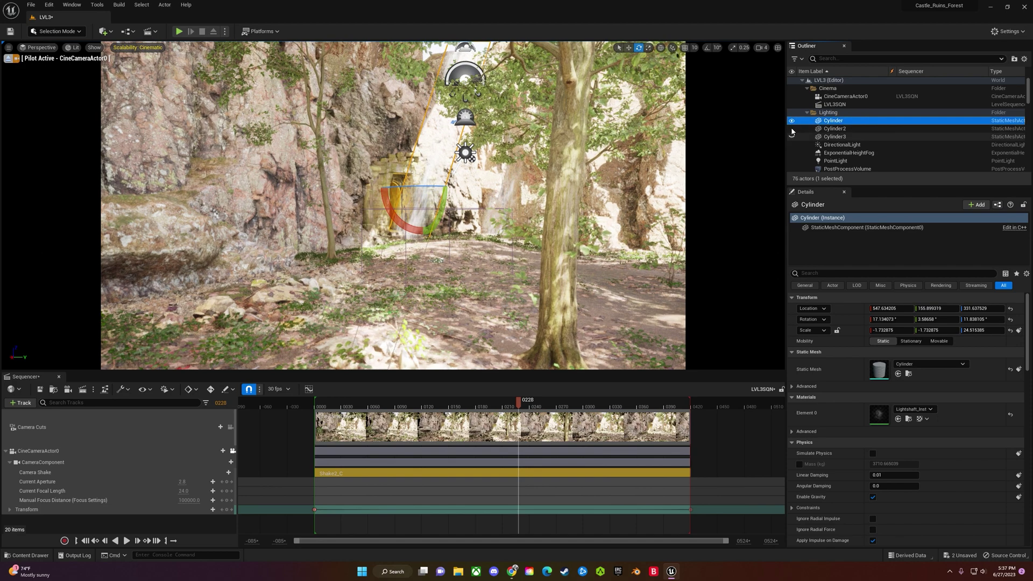
click(791, 129)
click(791, 121)
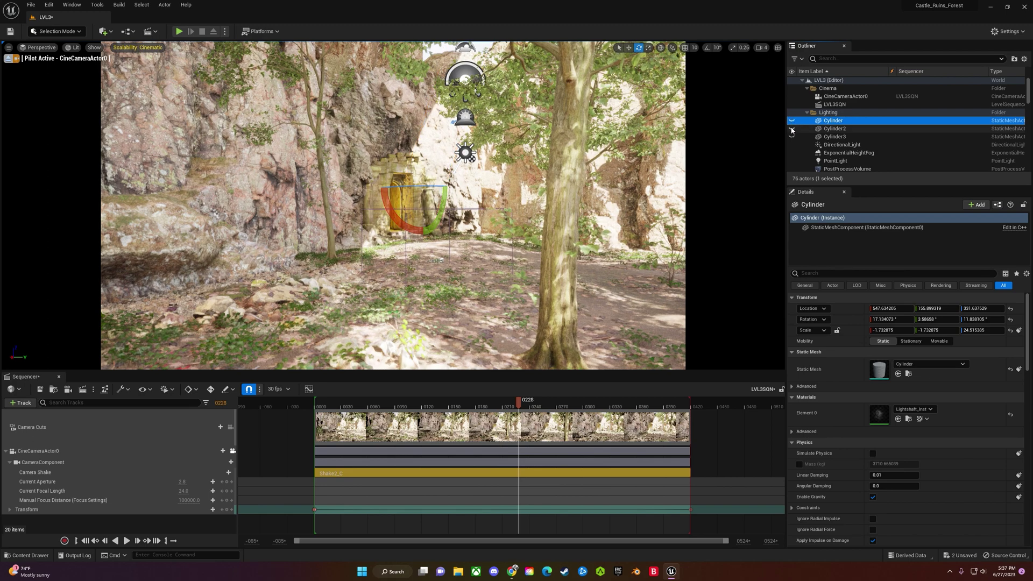
click(792, 128)
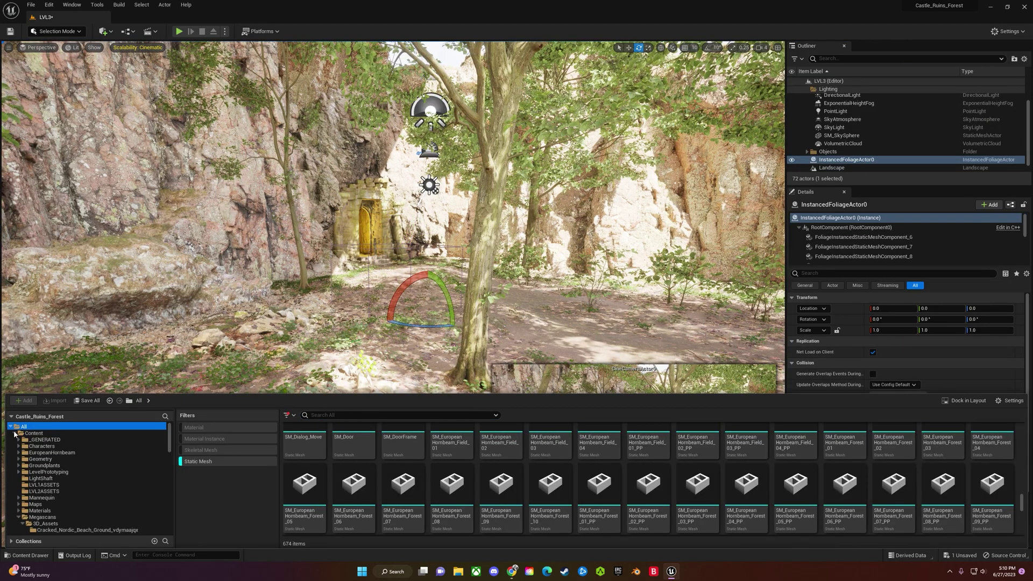
Collapse the asset folder tree, turn off the Static Mesh filter and open the Content folder
click(14, 434)
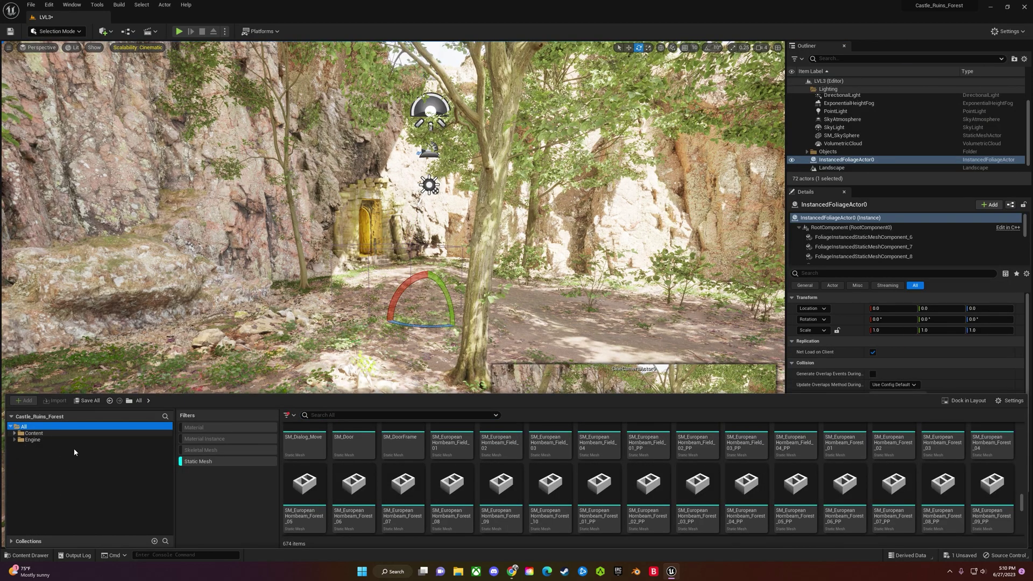
click(203, 463)
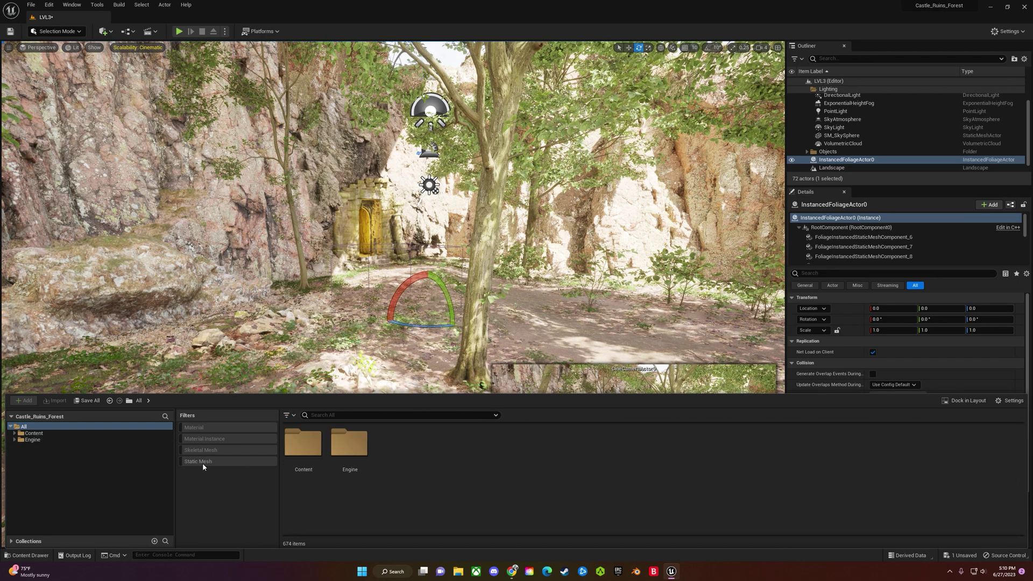
click(53, 433)
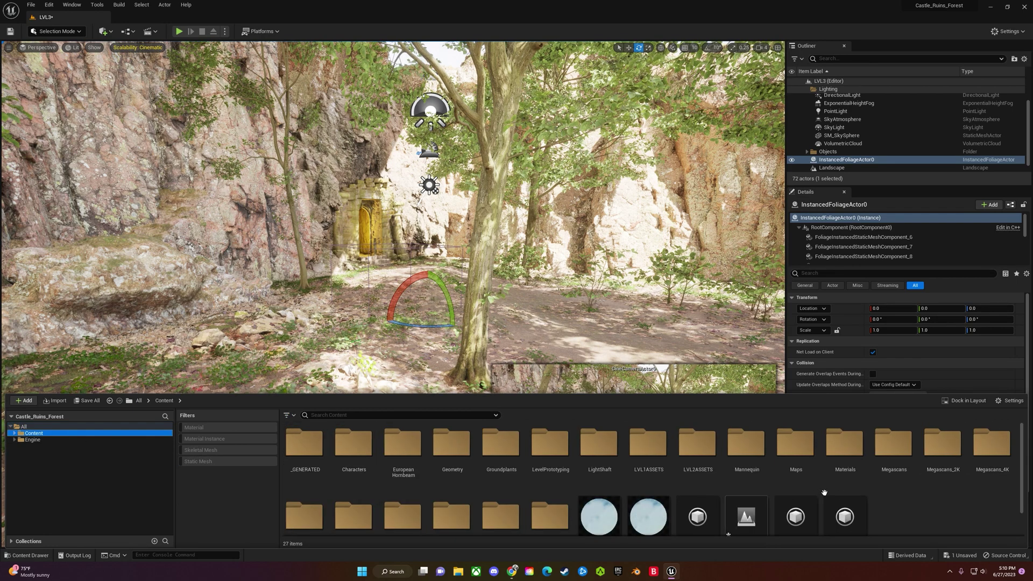
Create a new material in the Content folder and name it Lightshaft
scroll(901, 499, down, 2)
right_click(896, 480)
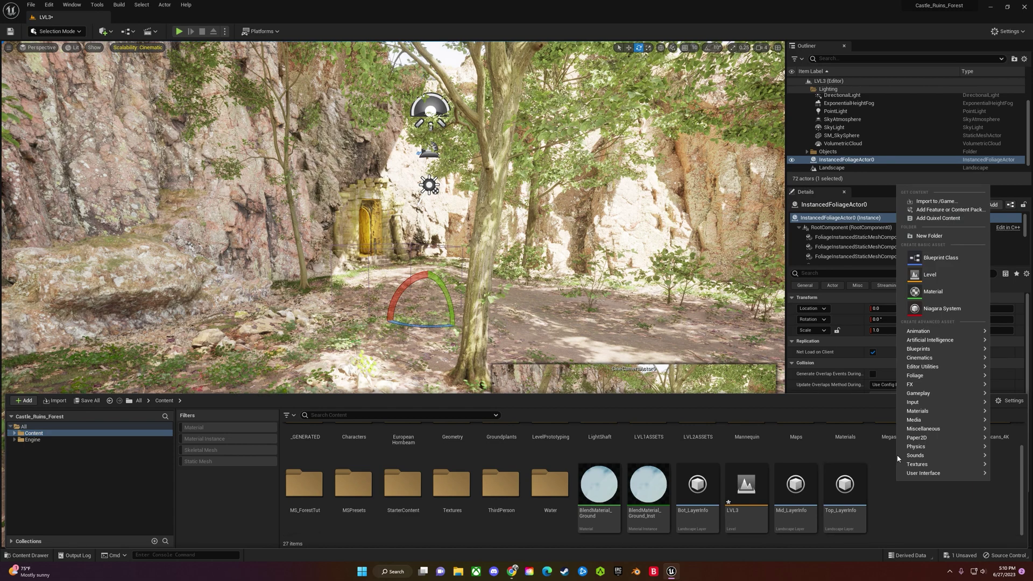
click(933, 292)
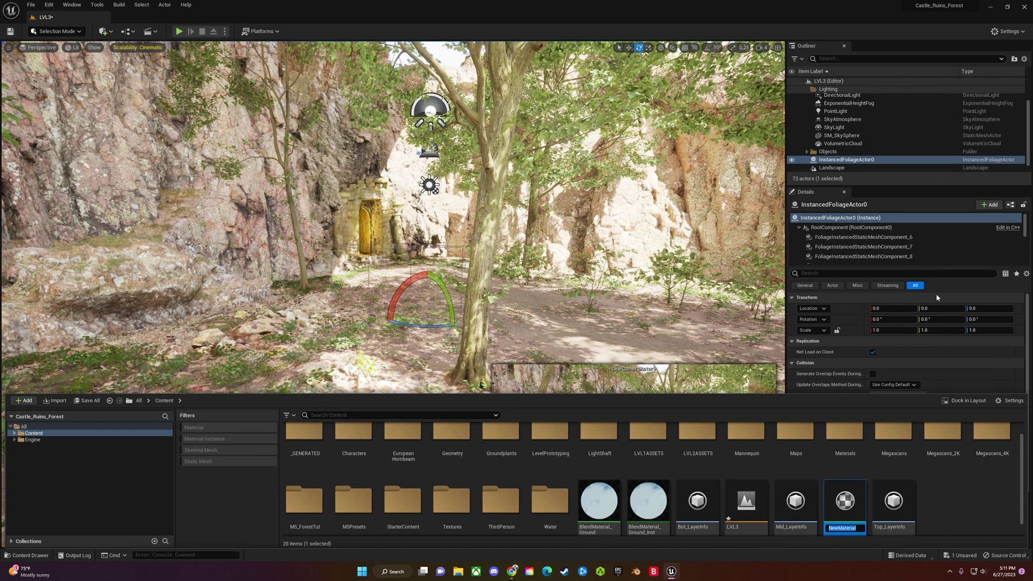
text(Li)
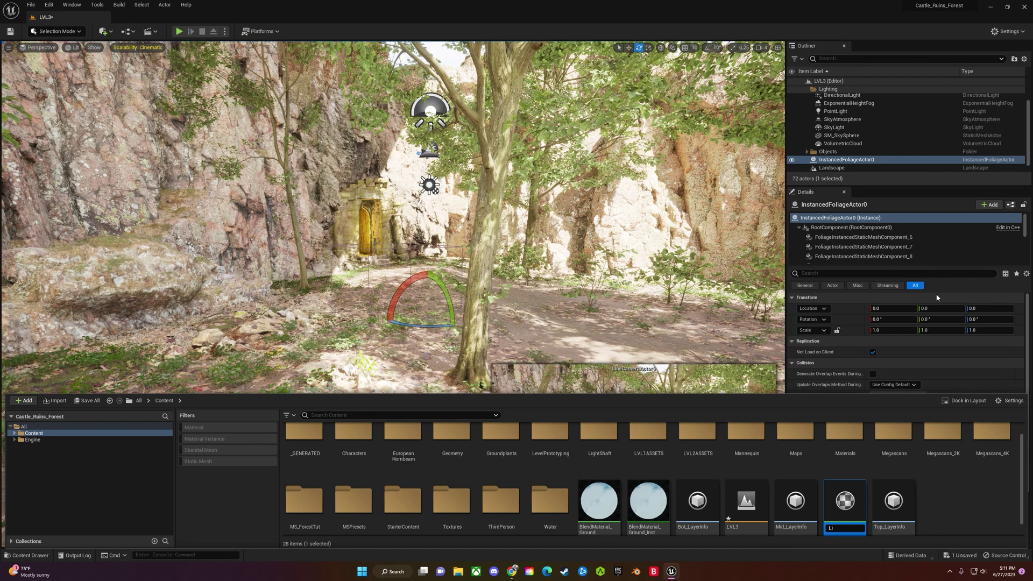
text(ght)
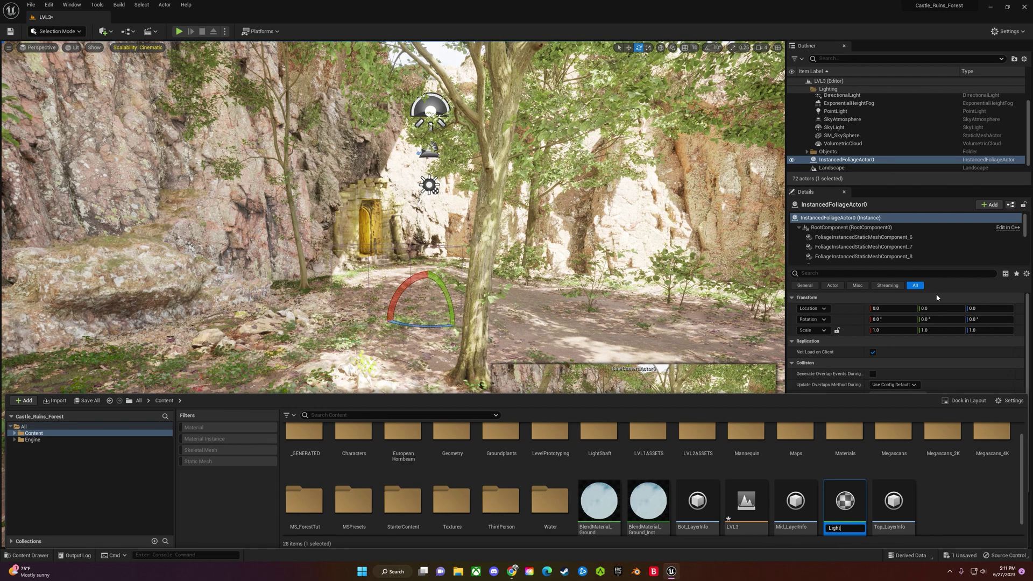
text(shaft)
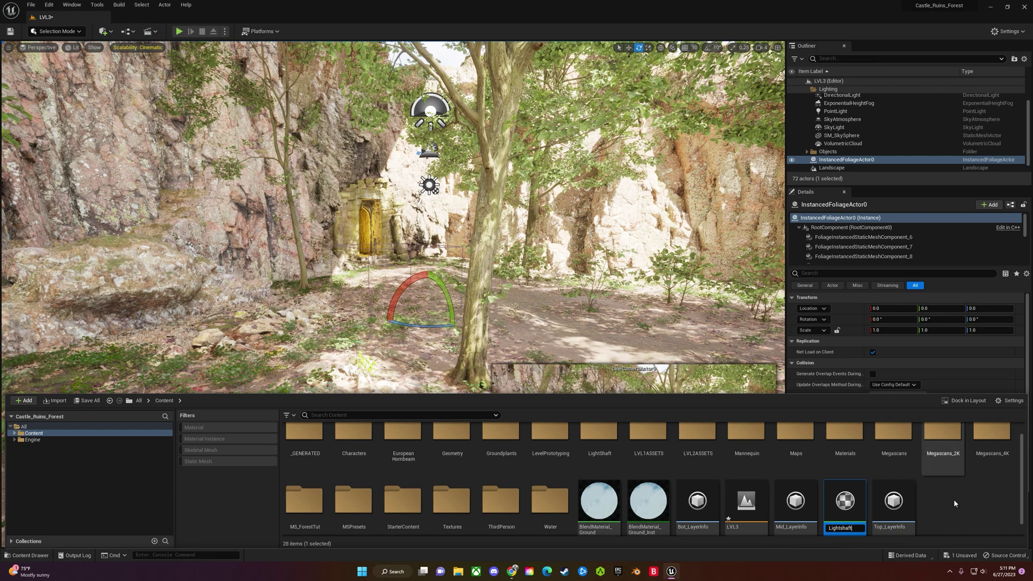
key(Return)
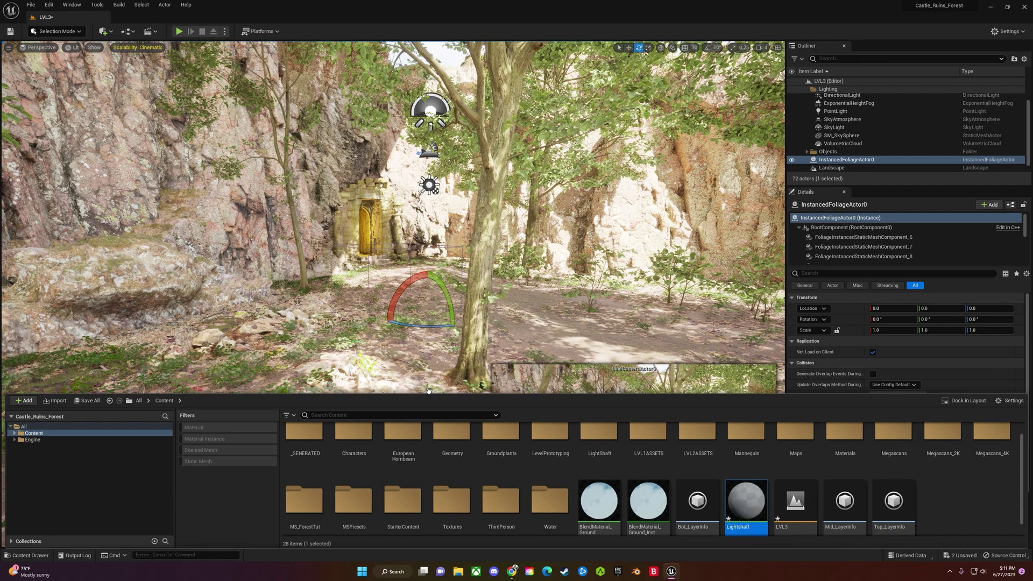
Switch the level viewport to the Unlit view mode
click(65, 54)
click(76, 50)
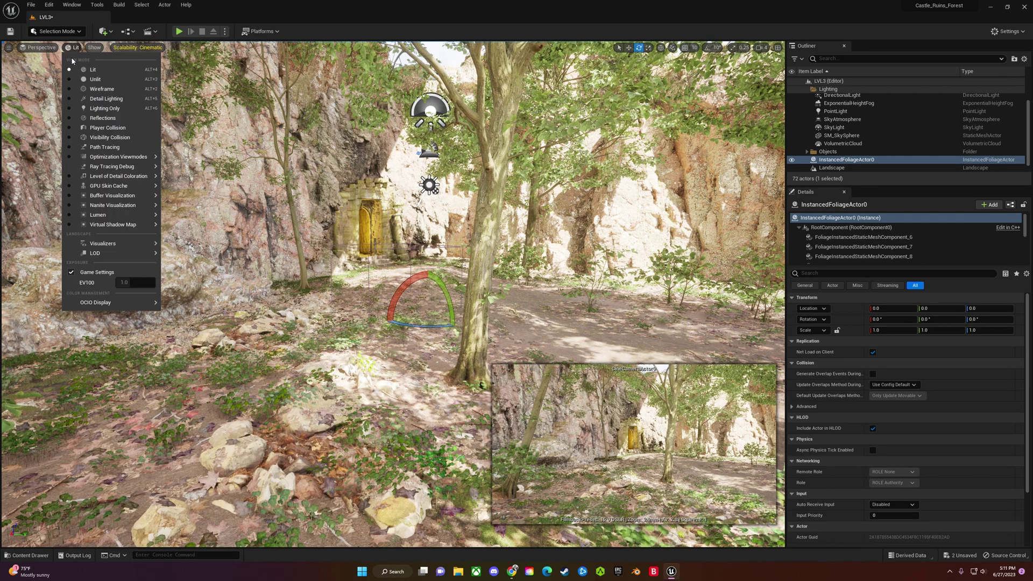
click(81, 74)
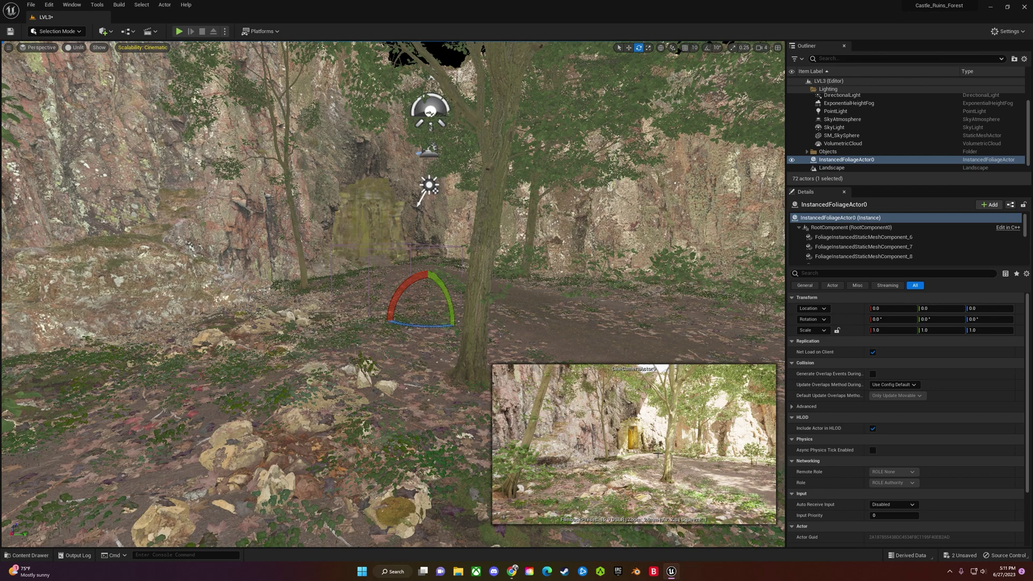
click(75, 47)
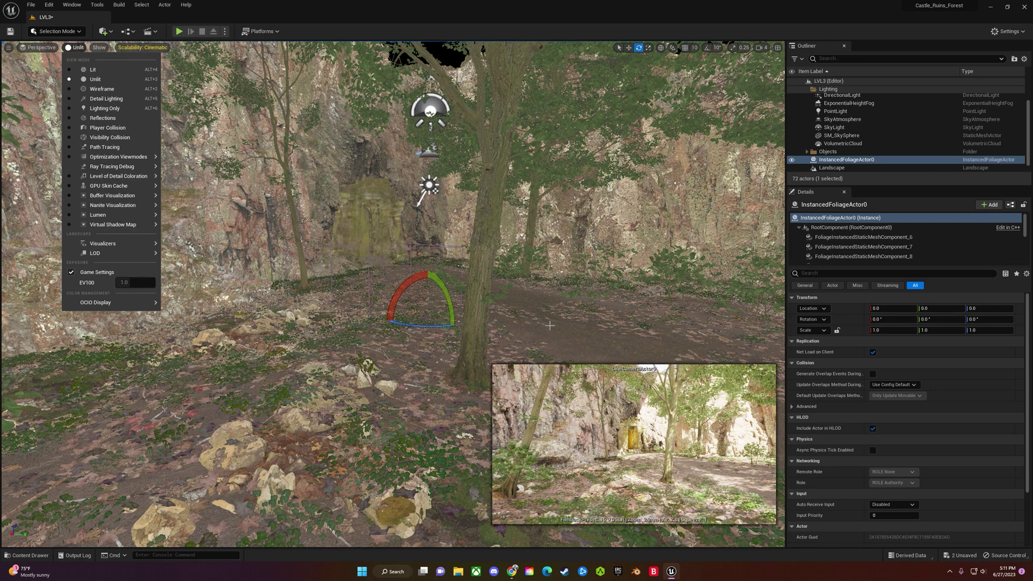
key(space)
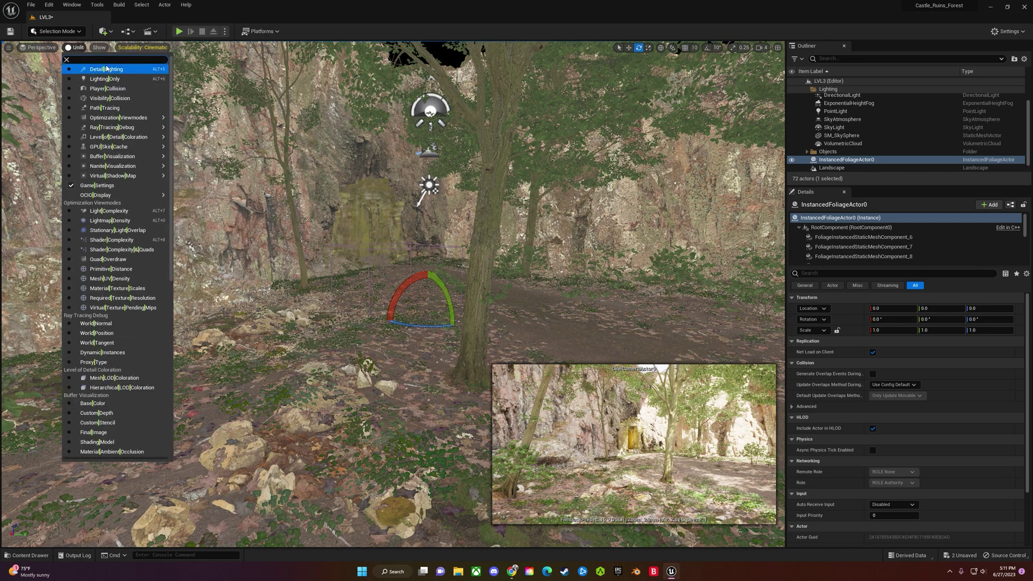
click(65, 60)
click(217, 115)
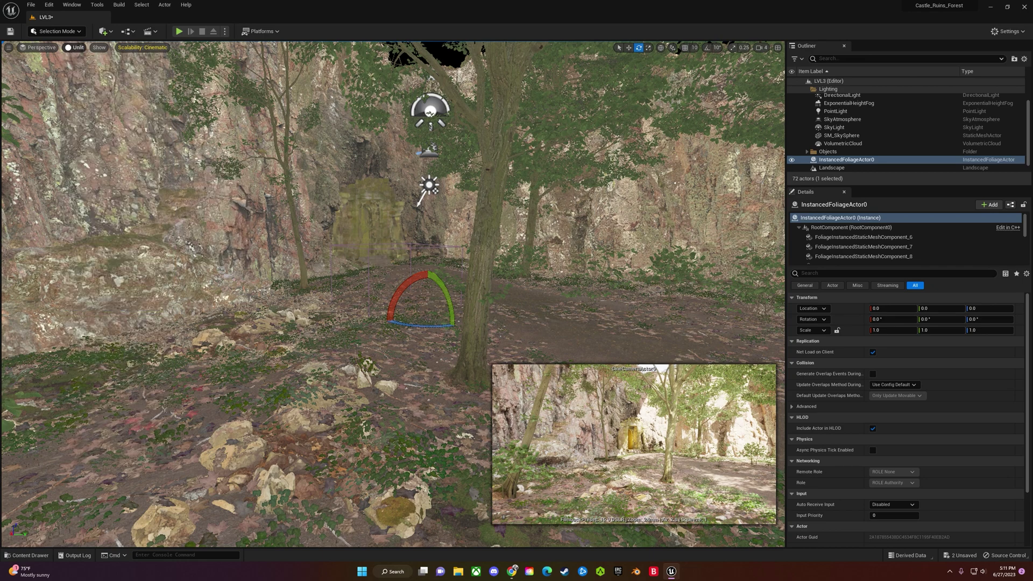
click(216, 116)
Open the Lightshaft material for editing and maximize its editor window
key(ctrl+space)
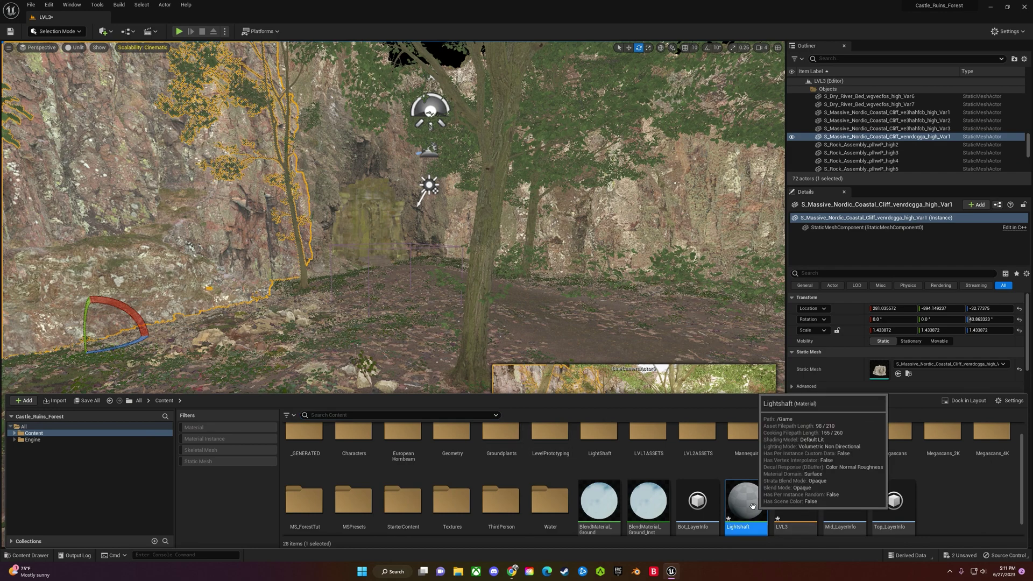
double_click(746, 503)
drag(881, 106, 523, 91)
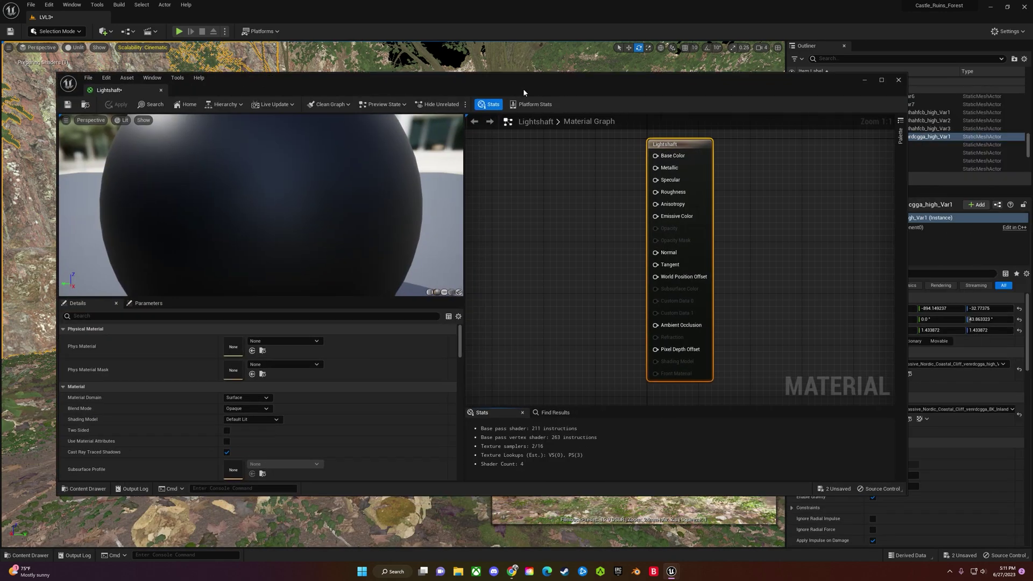
click(883, 80)
Add a TextureCoordinate node in an empty area of the material graph
scroll(596, 234, down, 4)
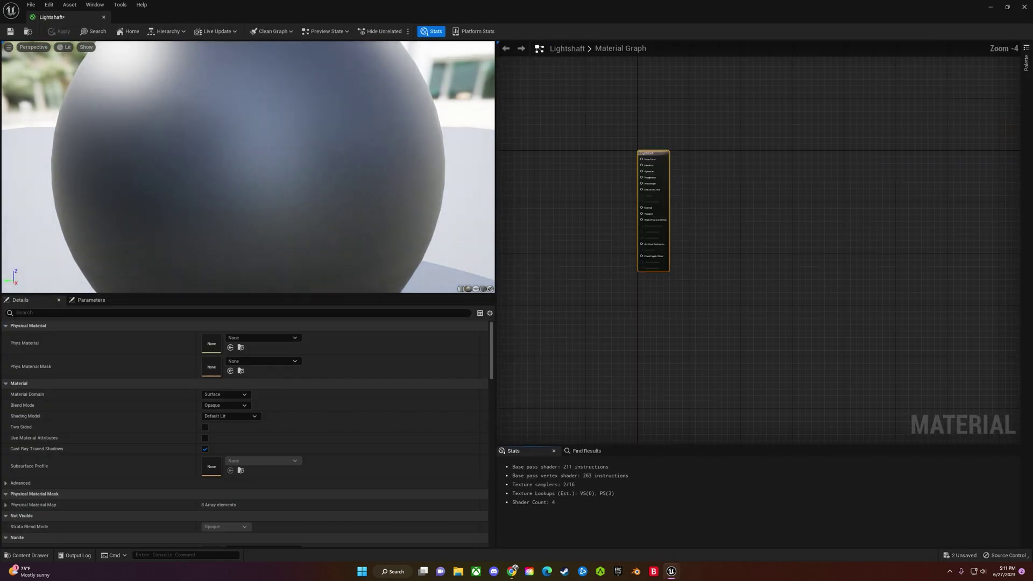
right_drag(596, 234, 956, 269)
scroll(957, 269, down, 1)
scroll(576, 194, up, 1)
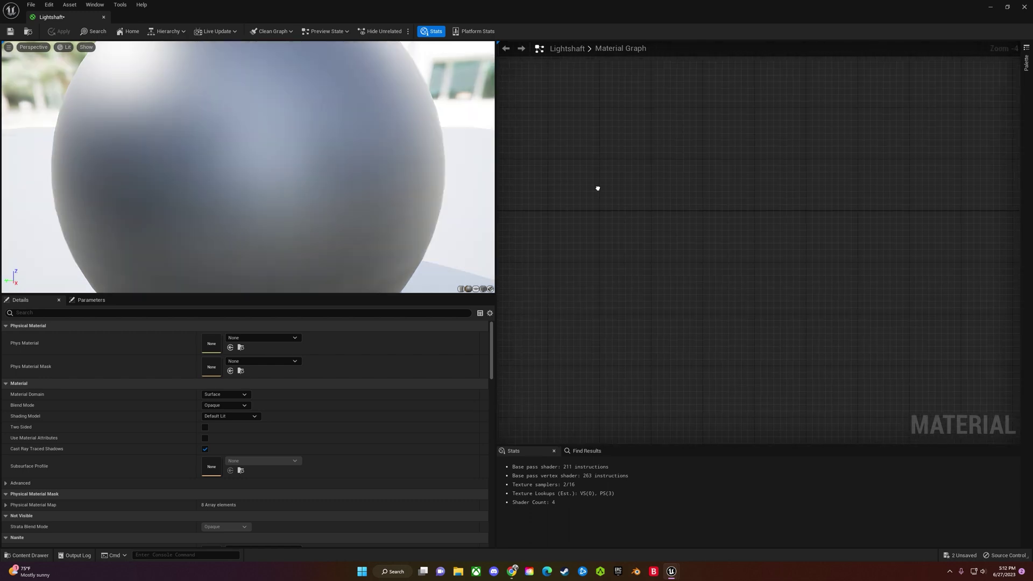
right_click(556, 171)
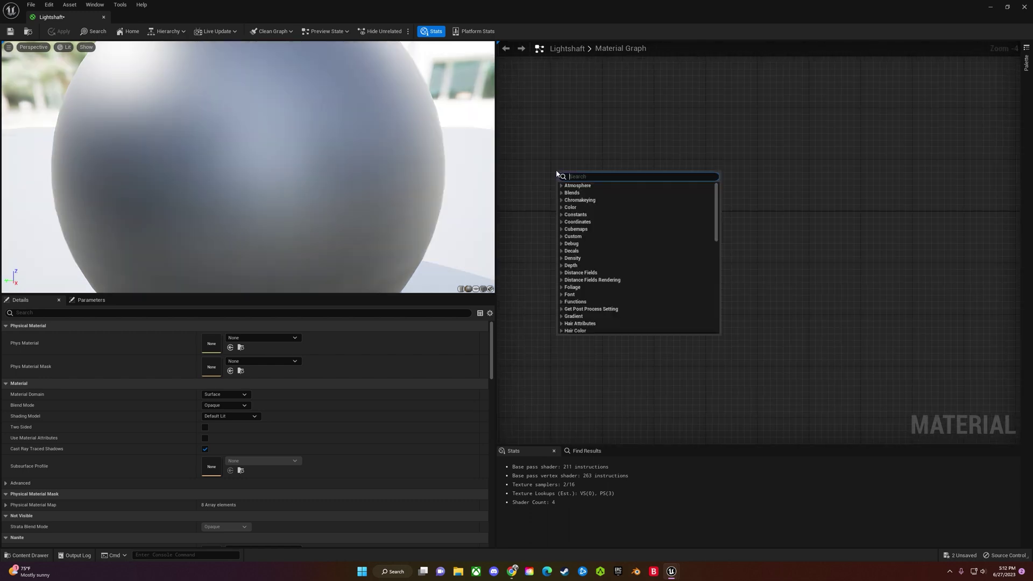
text(texc)
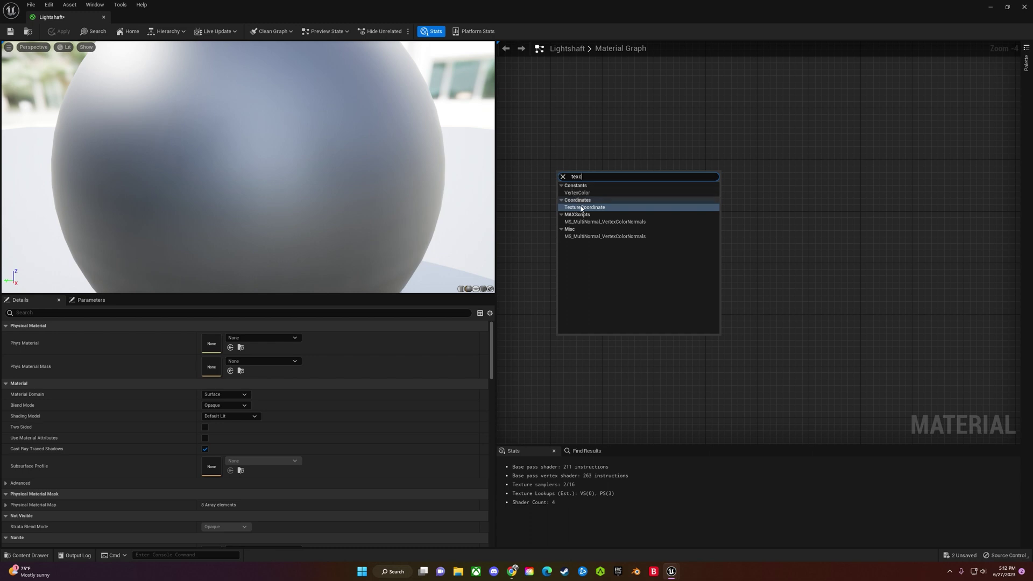
click(581, 207)
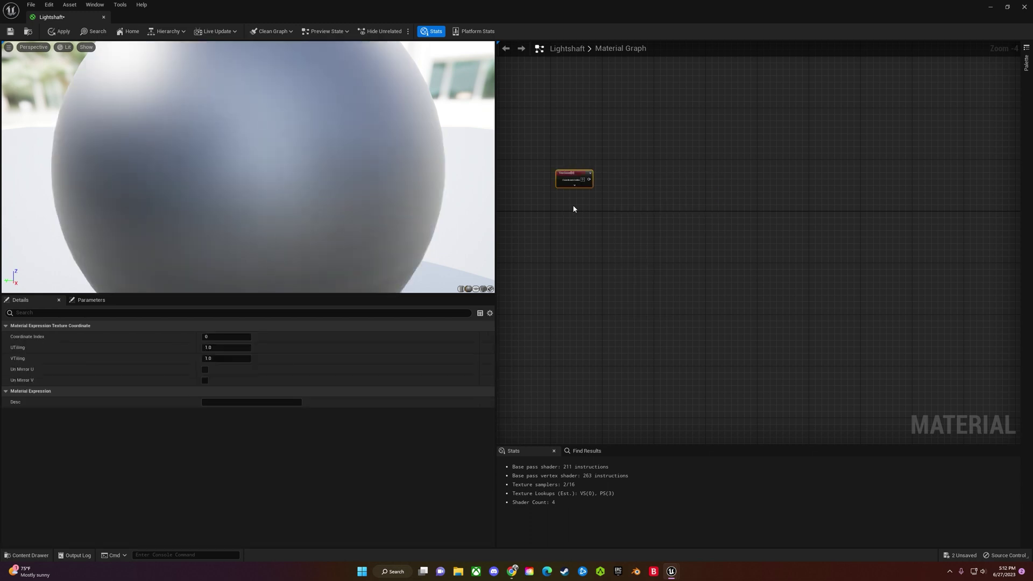
Add a scalar parameter named Cloudsize and place it directly below the TexCoord node
click(573, 209)
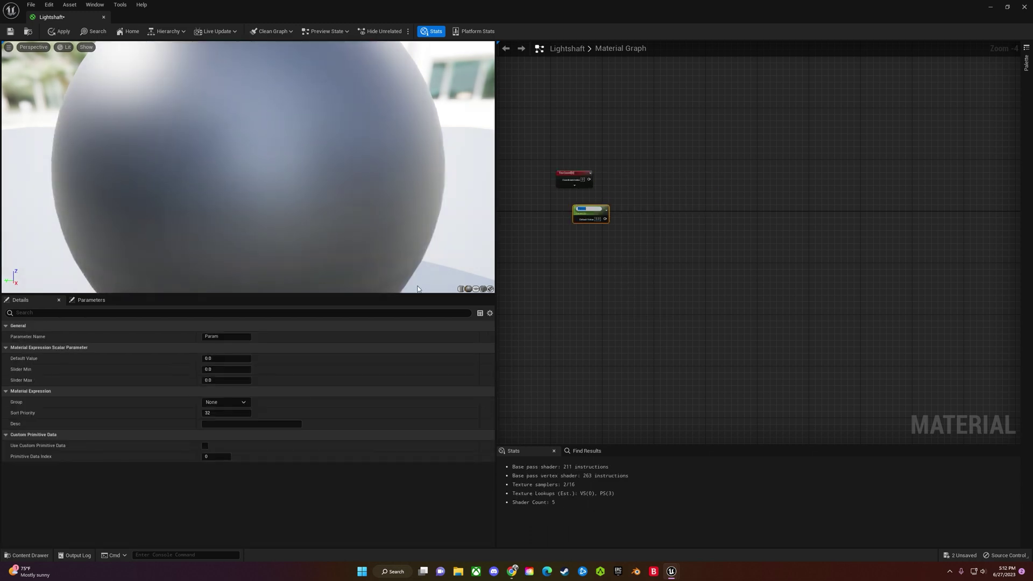
key(Delete)
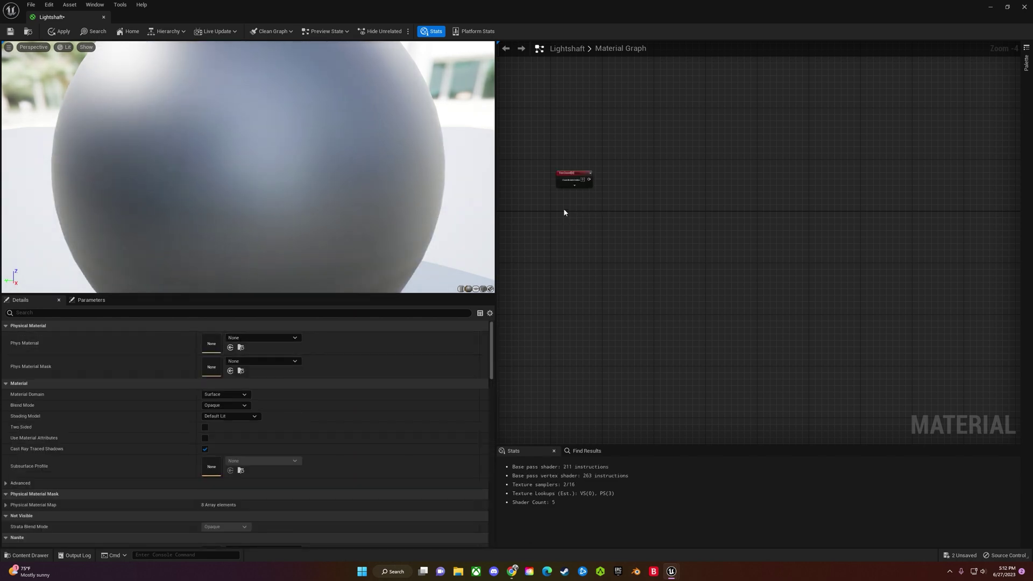
click(563, 209)
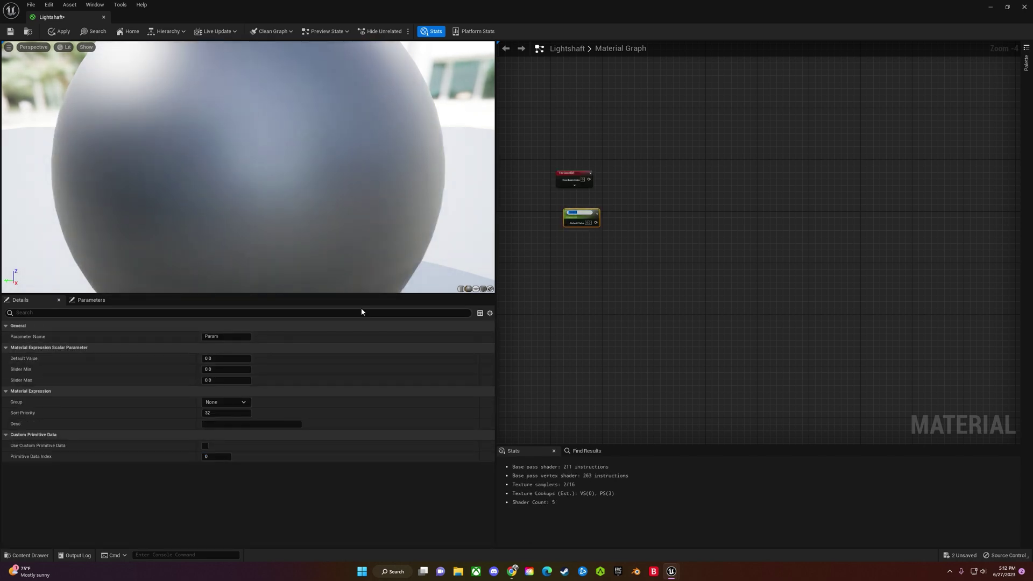
key(BackSpace)
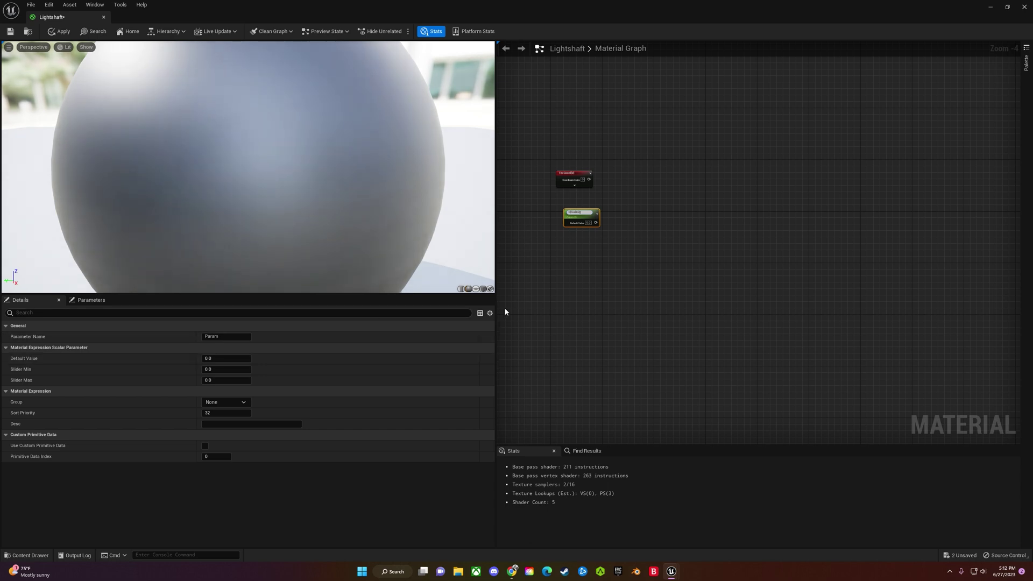
click(586, 253)
scroll(585, 253, up, 2)
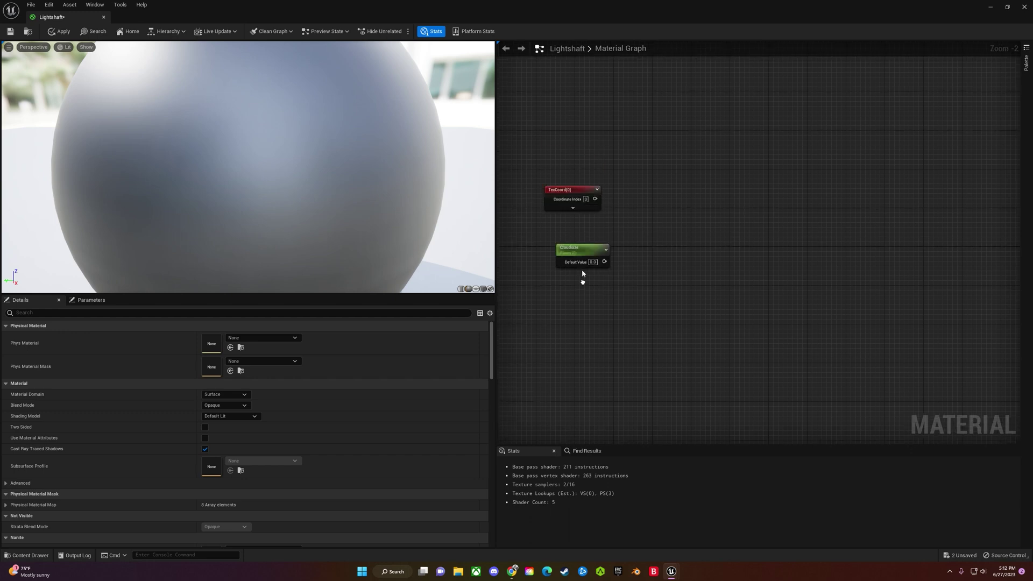
drag(585, 253, 574, 227)
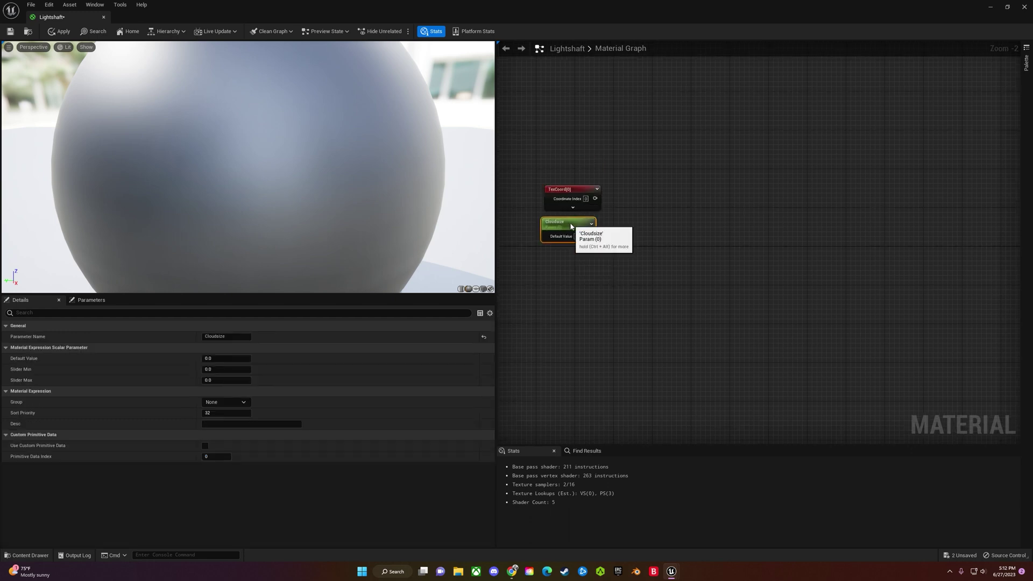
Add a Time node to the material graph and place it below the Cloudsize parameter
right_click(559, 295)
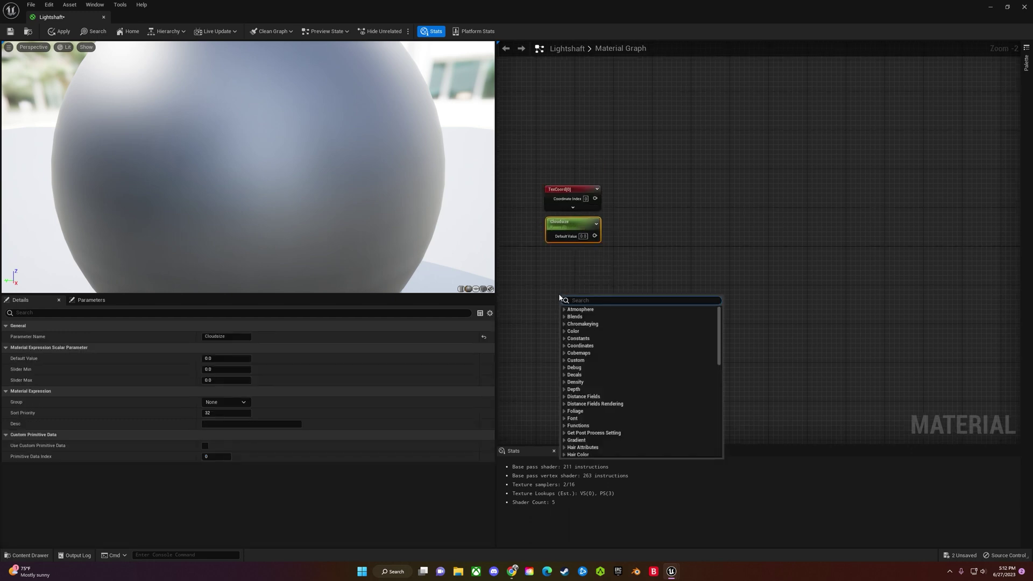
text(time)
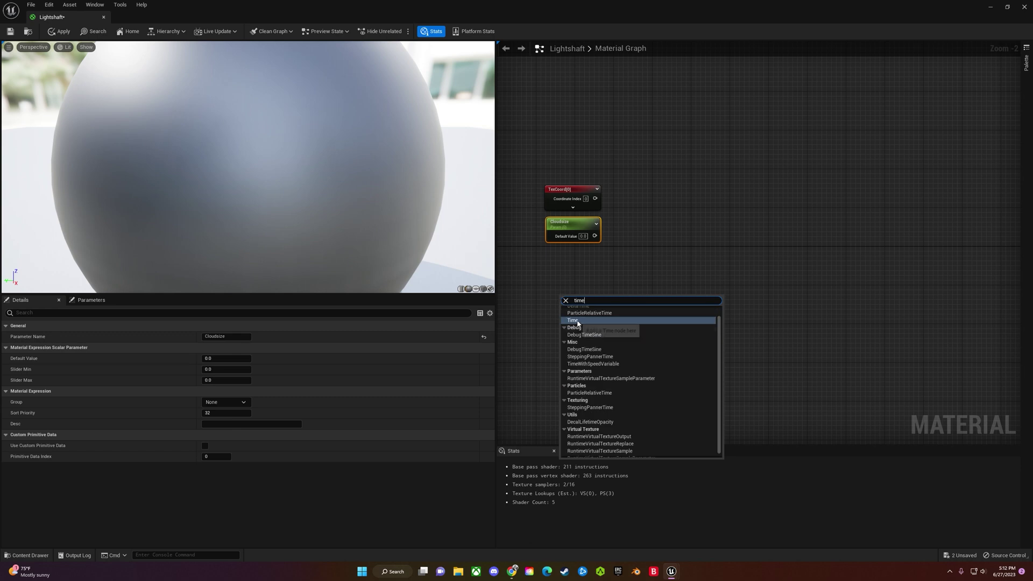
key(Return)
drag(568, 297, 559, 278)
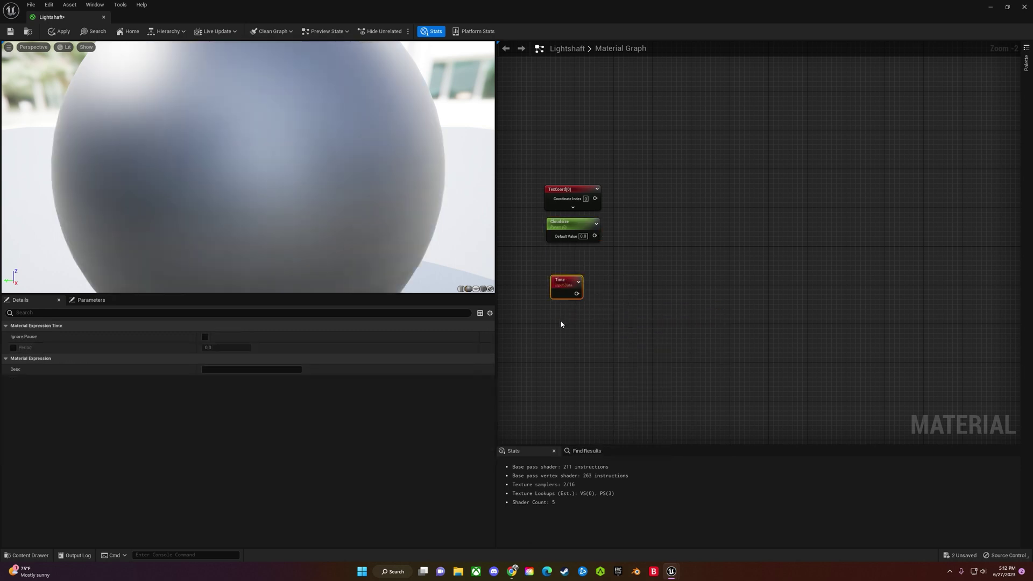
Add a scalar parameter named Timemultplier and place it directly below the Time node
click(560, 319)
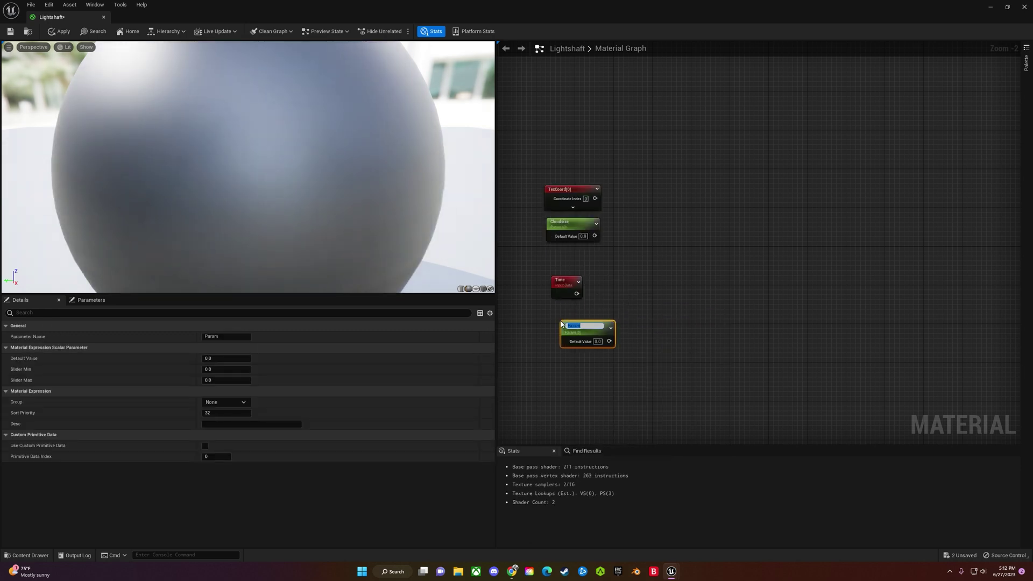
text(Timemultplier)
key(Return)
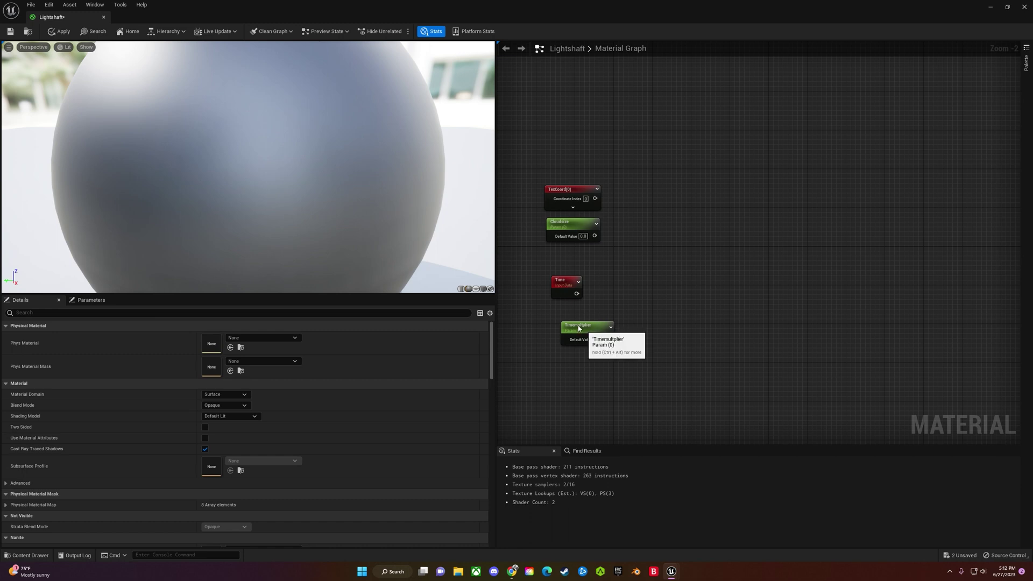
drag(581, 328, 561, 316)
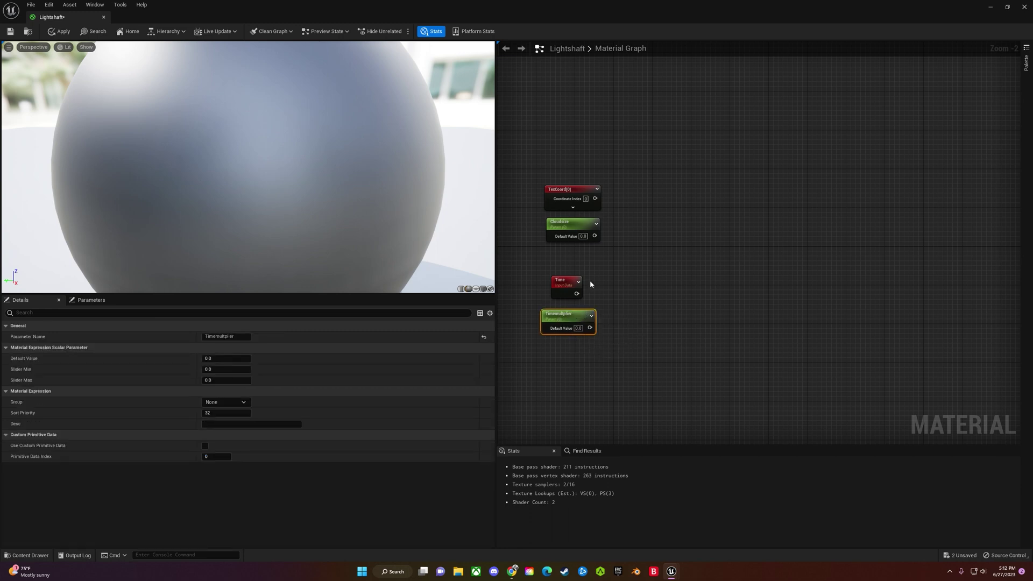
Add a Multiply node followed by a Panner node beside the TexCoord and Cloudsize pair, and another such row beside the Time and Timemultplier pair
click(647, 300)
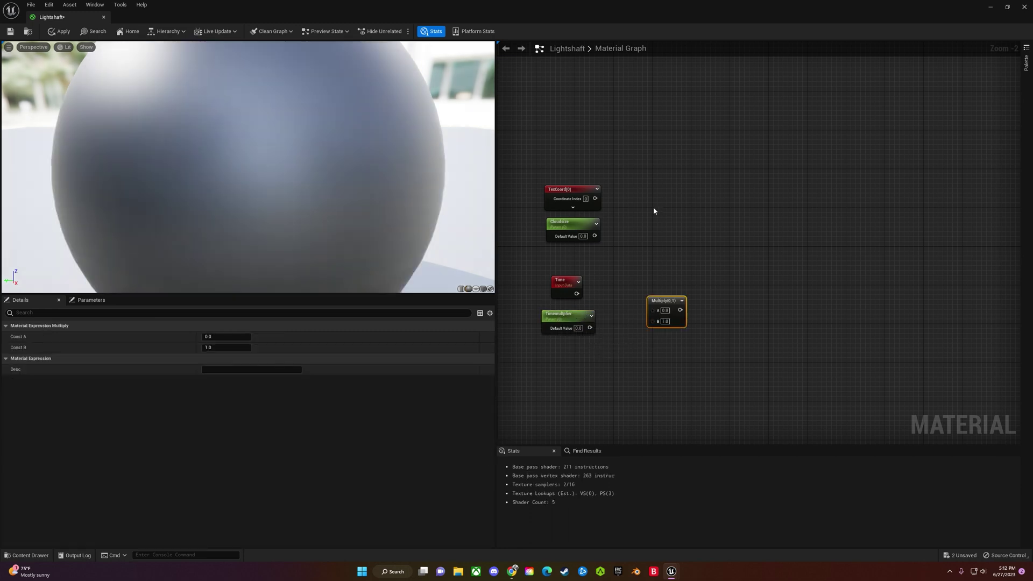
click(650, 210)
right_click(748, 217)
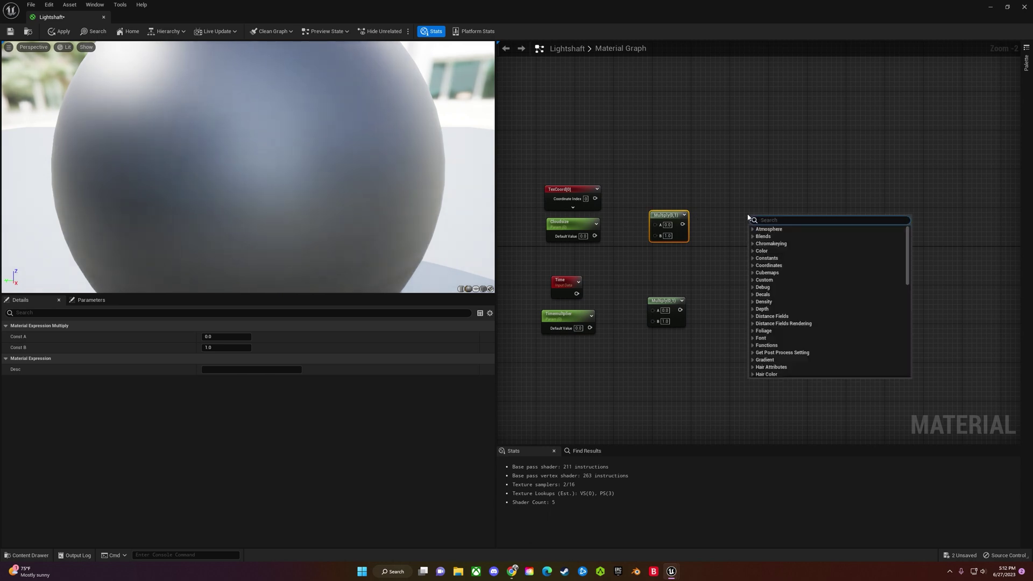
text(panner)
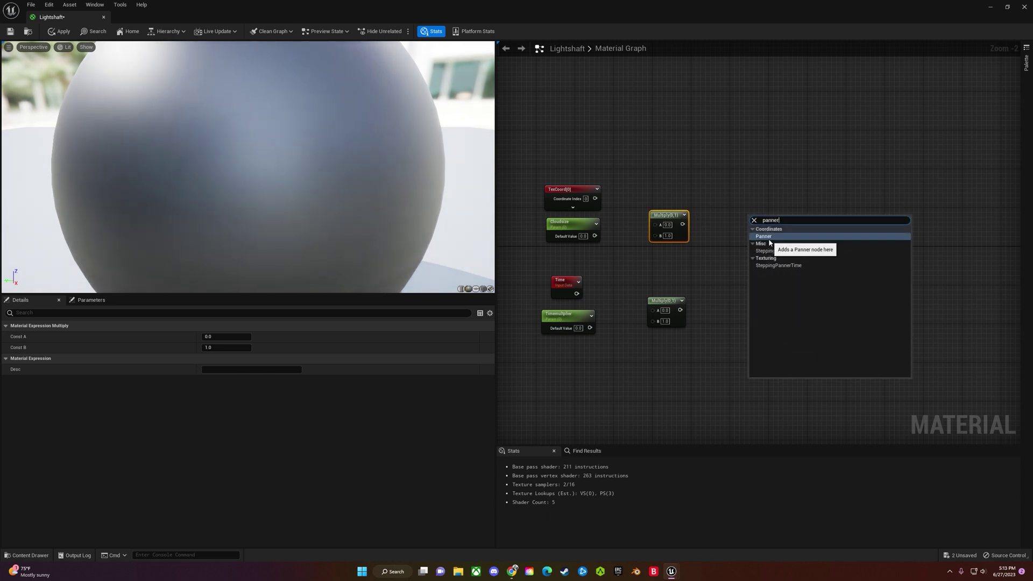
click(768, 238)
right_click(765, 308)
text(panner)
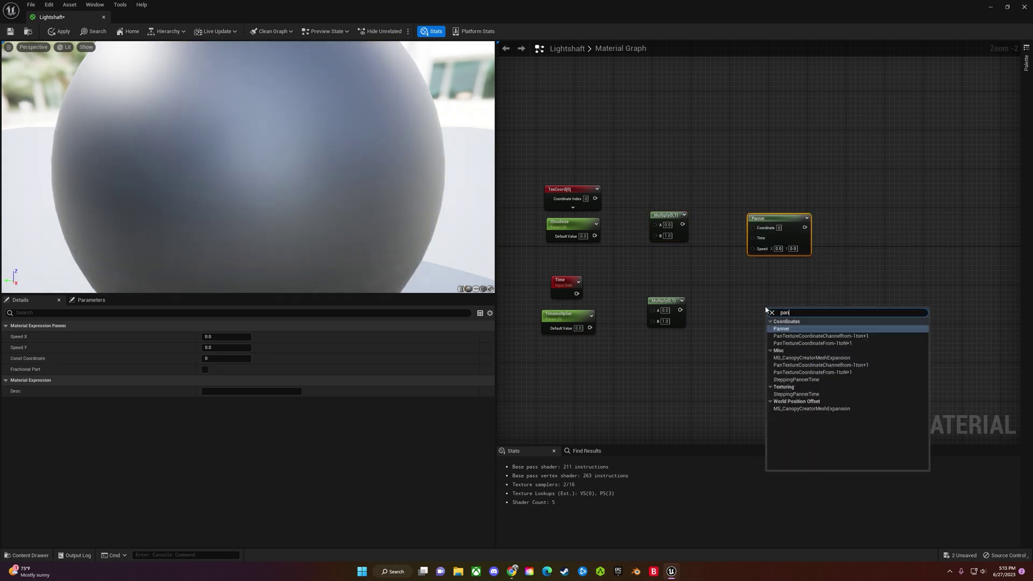
click(791, 330)
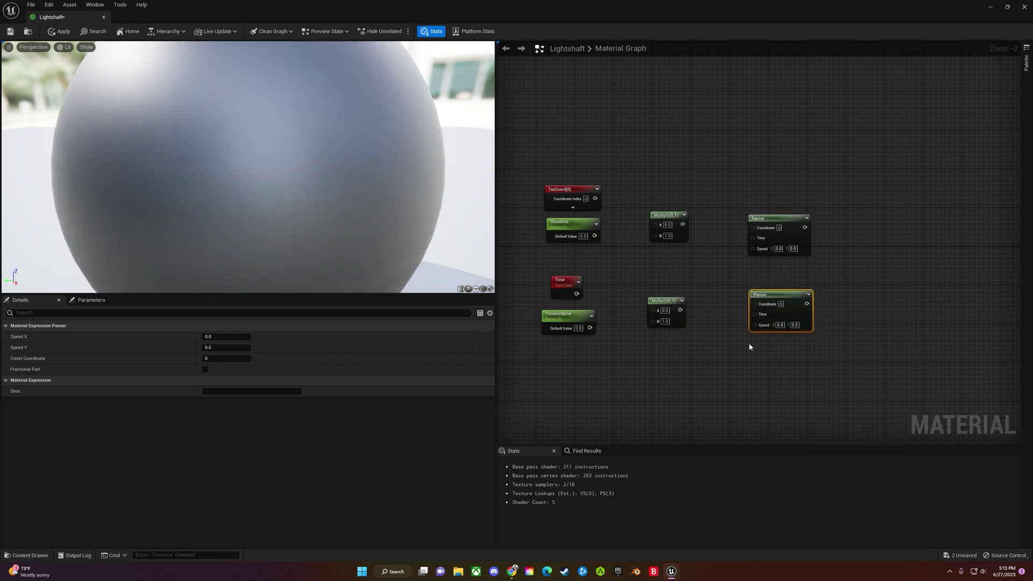
Find the T_Perlin_Noise_M texture in the project content and add it as a Texture Sample beside the Panner nodes
right_drag(856, 299, 661, 297)
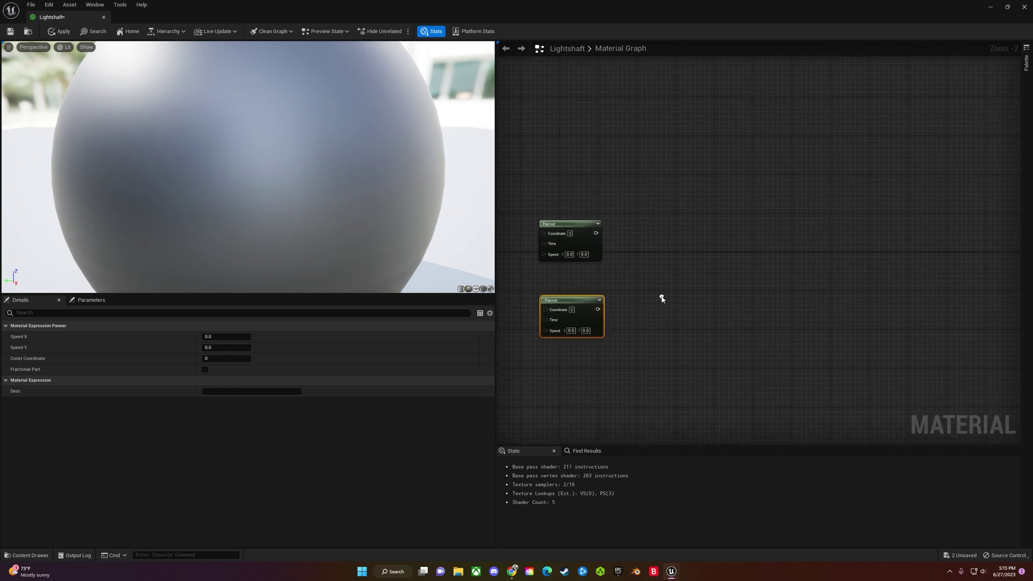
key(ctrl+space)
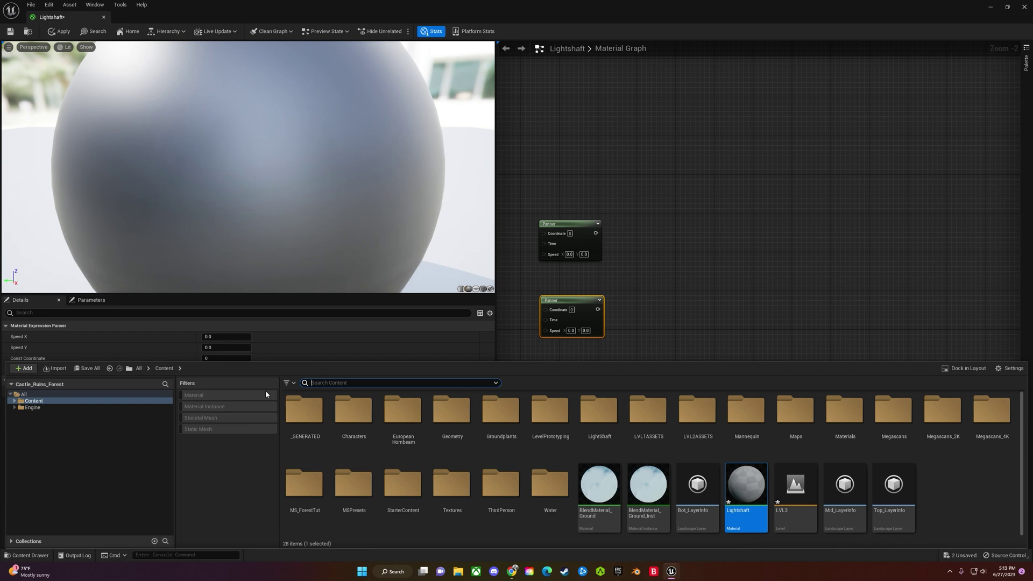
text(perline)
key(BackSpace)
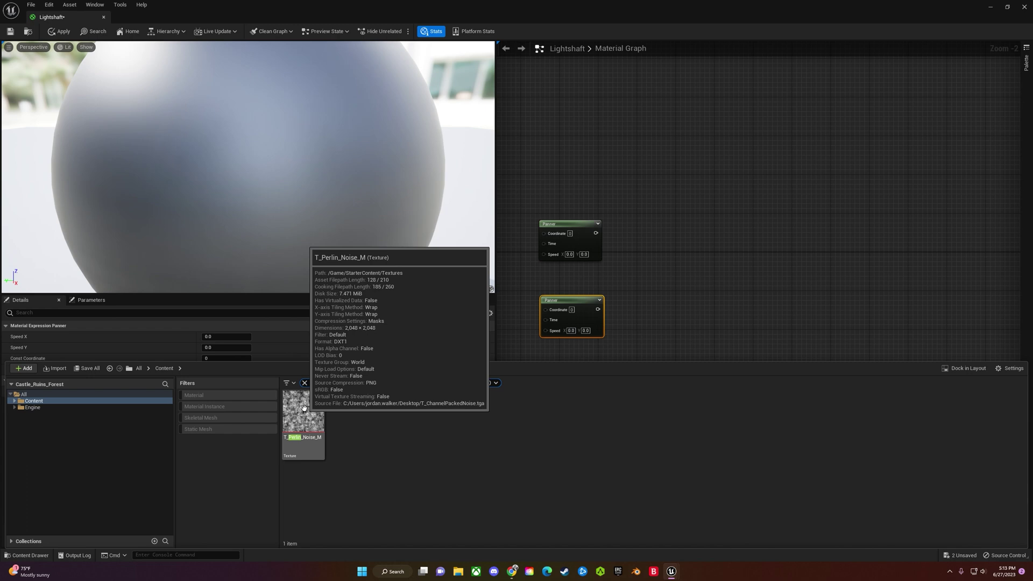
drag(304, 408, 629, 249)
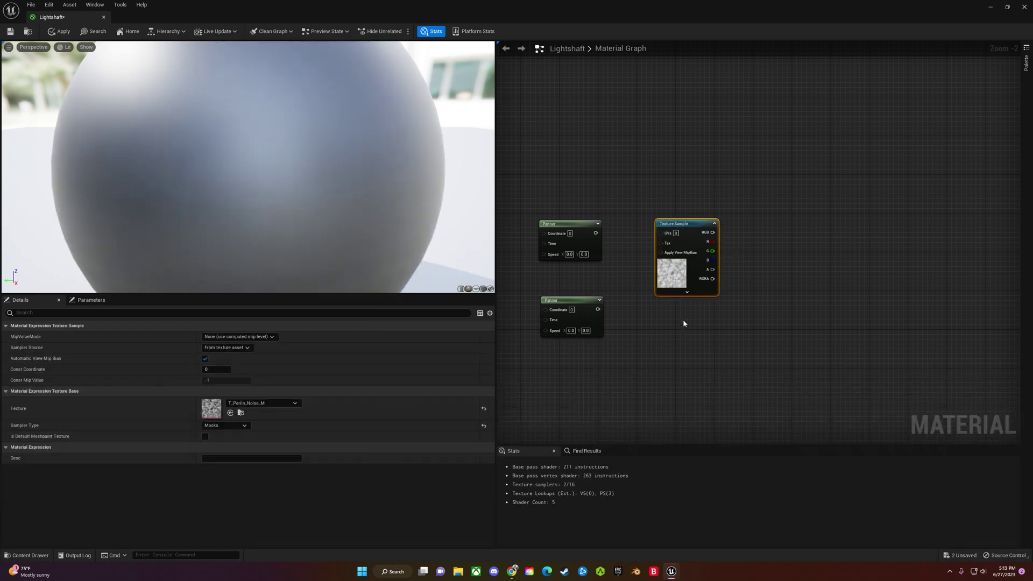
Duplicate the Perlin noise Texture Sample and stack the two samples so each sits beside its own Panner
key(ctrl+d)
drag(685, 223, 686, 188)
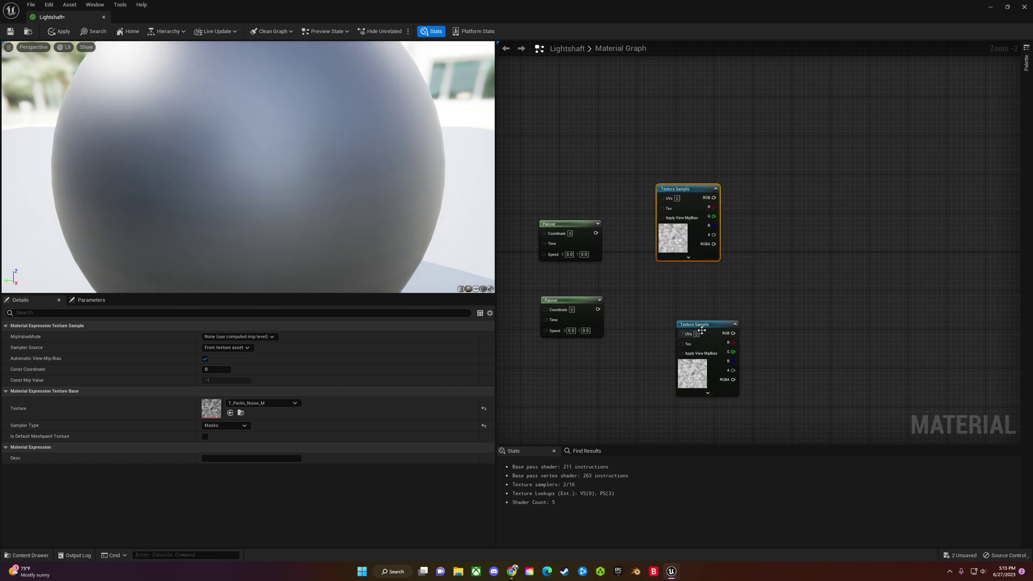
drag(702, 330, 681, 300)
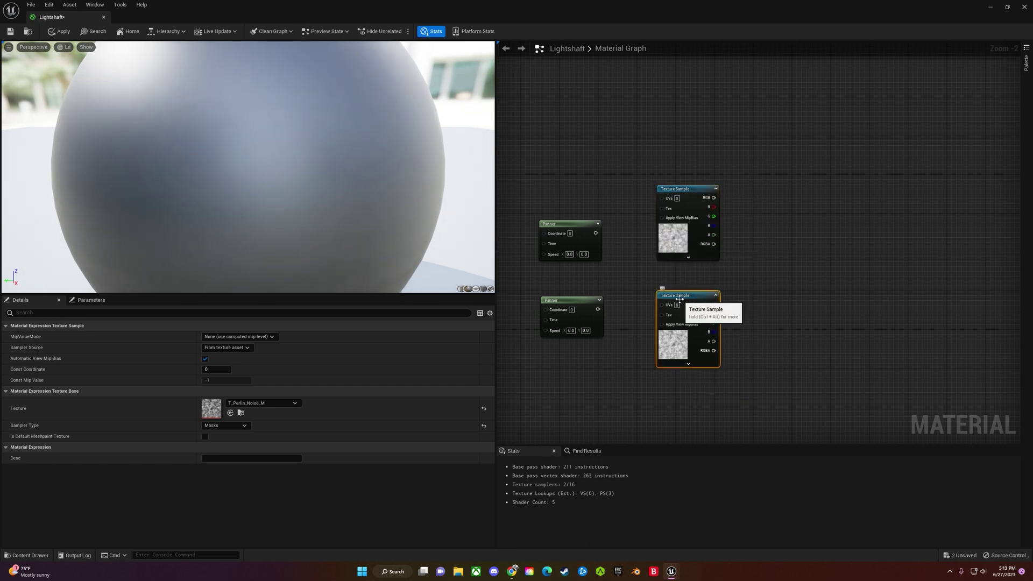
Connect TexCoord and Cloudsize to the upper Multiply node and feed its result into the upper Panner's Coordinate input
right_drag(626, 279, 773, 284)
scroll(573, 277, down, 1)
right_drag(574, 278, 603, 272)
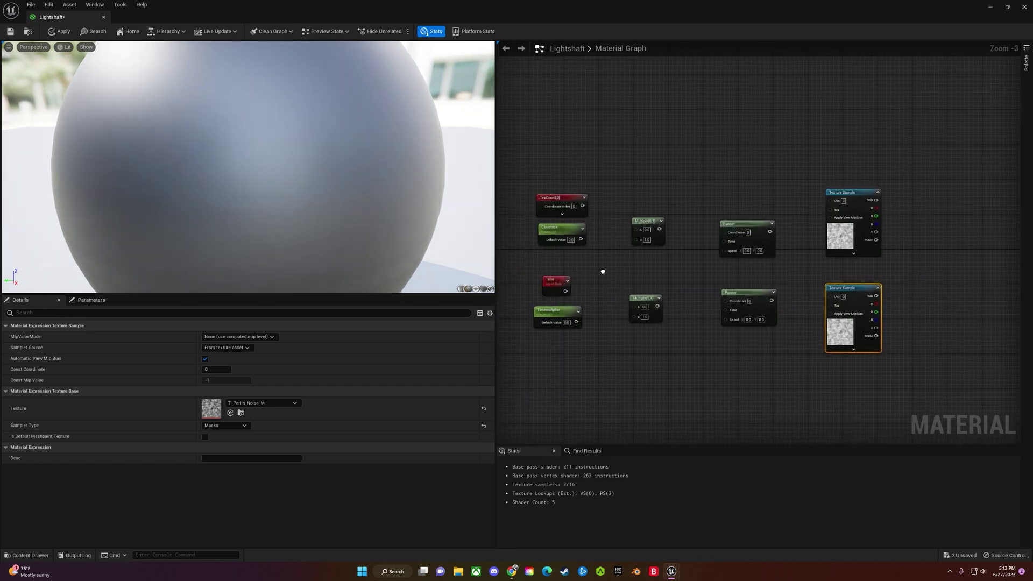
drag(582, 206, 725, 232)
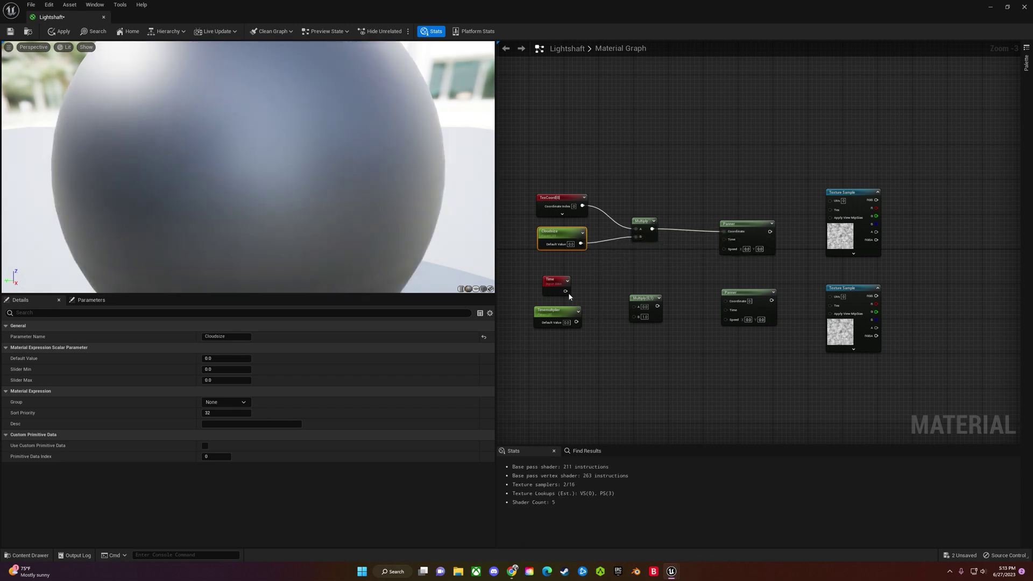
Connect Time and Timemultplier to the lower Multiply node and feed its result into the Time input of both Panners
drag(565, 291, 633, 306)
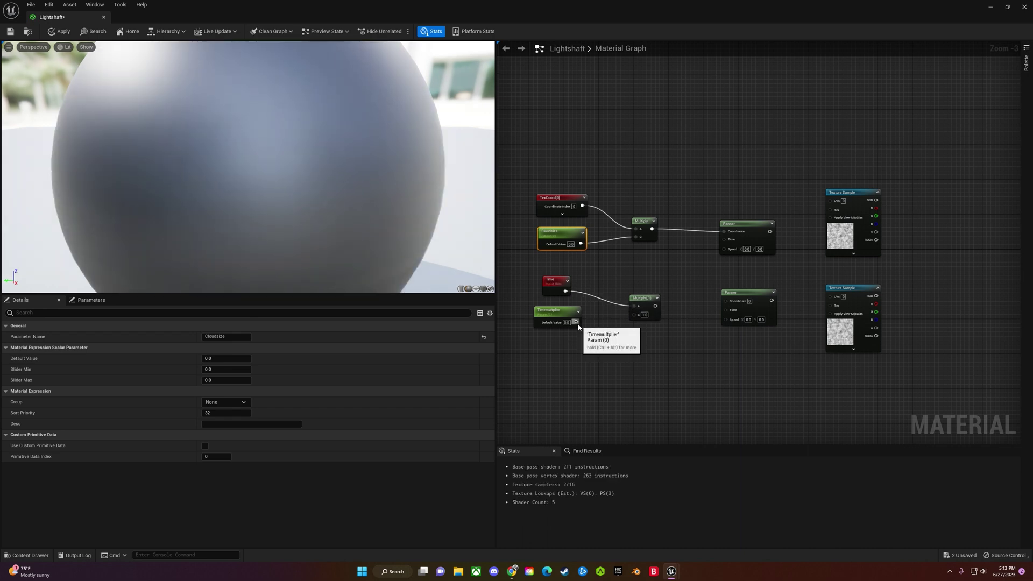
drag(576, 322, 725, 310)
drag(650, 305, 724, 240)
Connect the upper Multiply to the lower Panner's Coordinate input, and each Panner to the UVs of its Texture Sample
drag(653, 231, 725, 300)
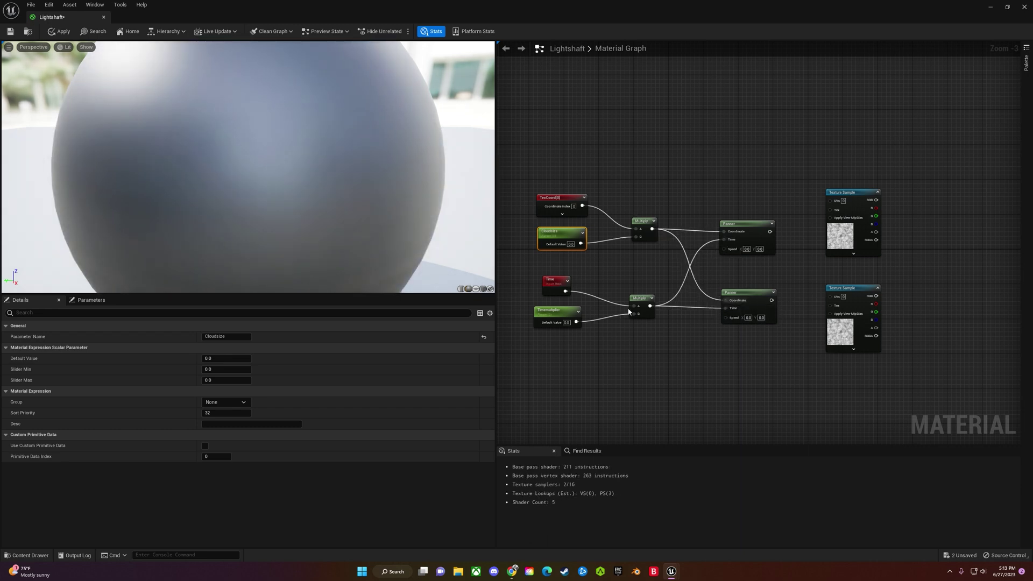
drag(771, 232, 829, 200)
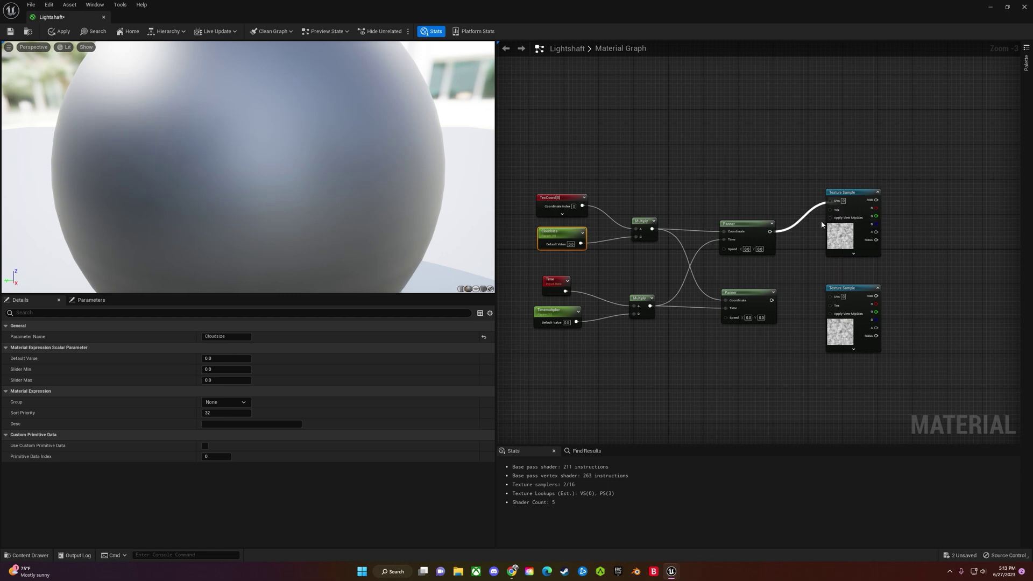
drag(771, 300, 830, 296)
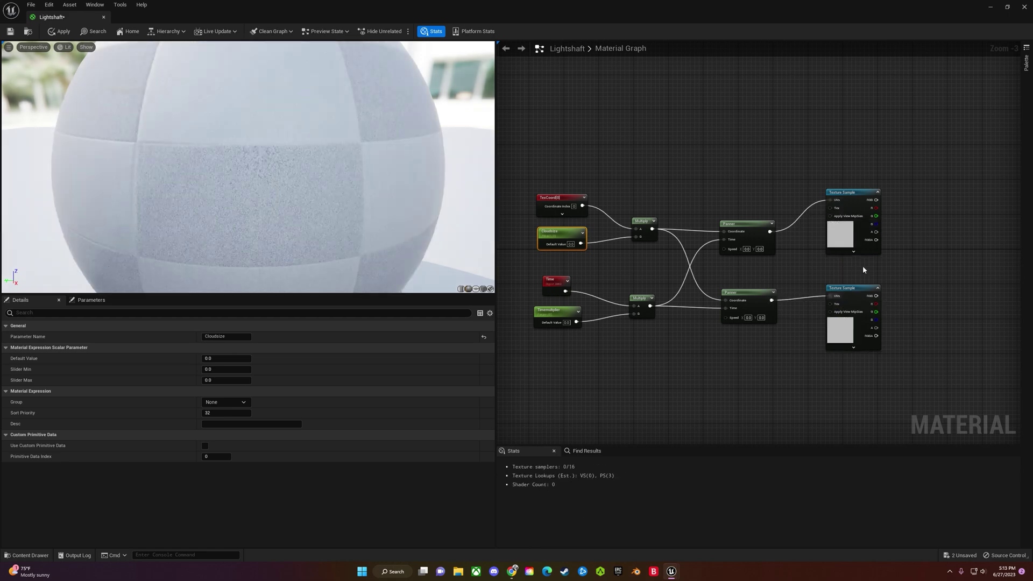
Add a scalar parameter named Cloud Contrast just beyond the two Texture Samples, at a height between them
right_drag(862, 266, 647, 255)
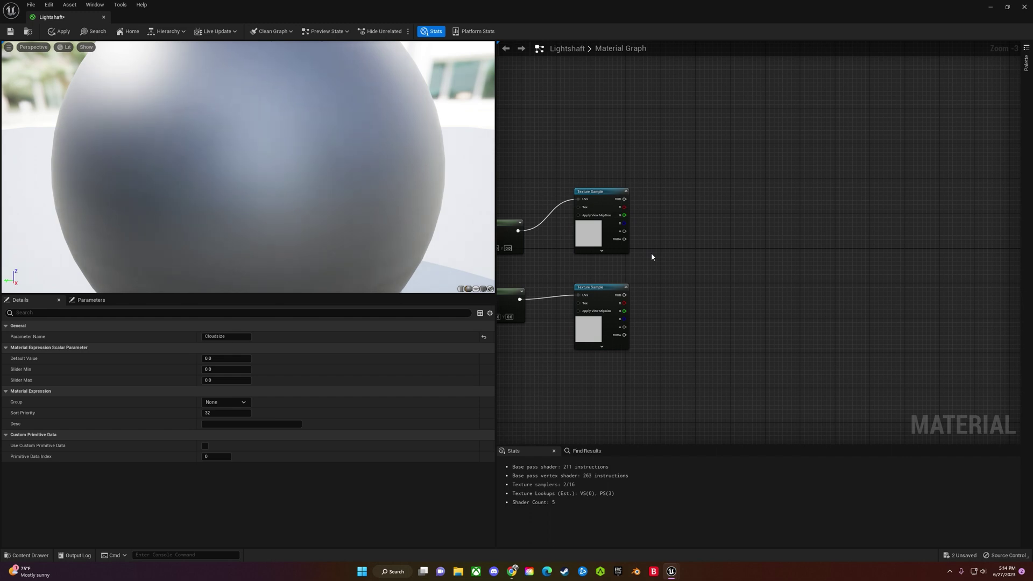
click(652, 257)
text(sss)
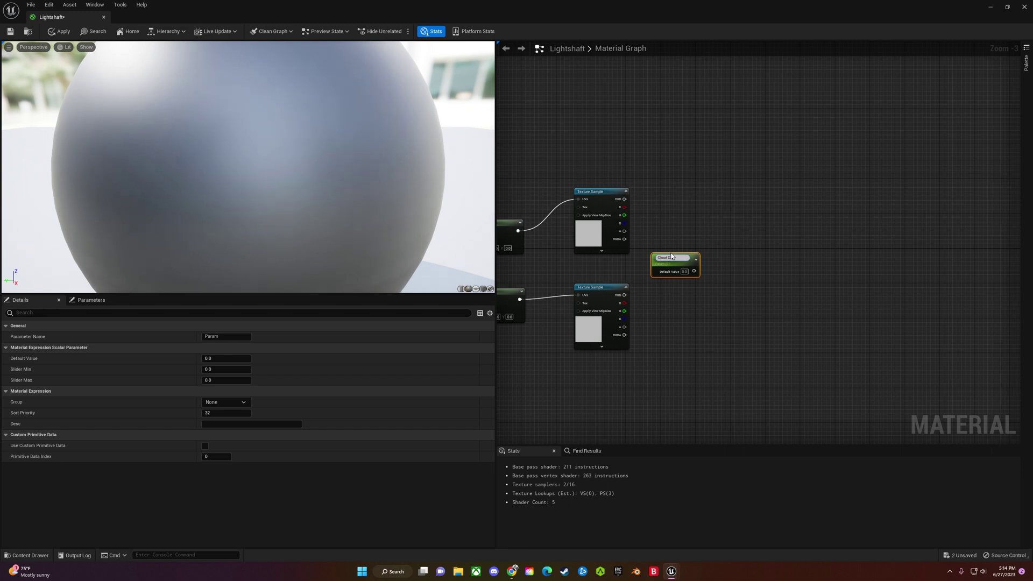
key(Return)
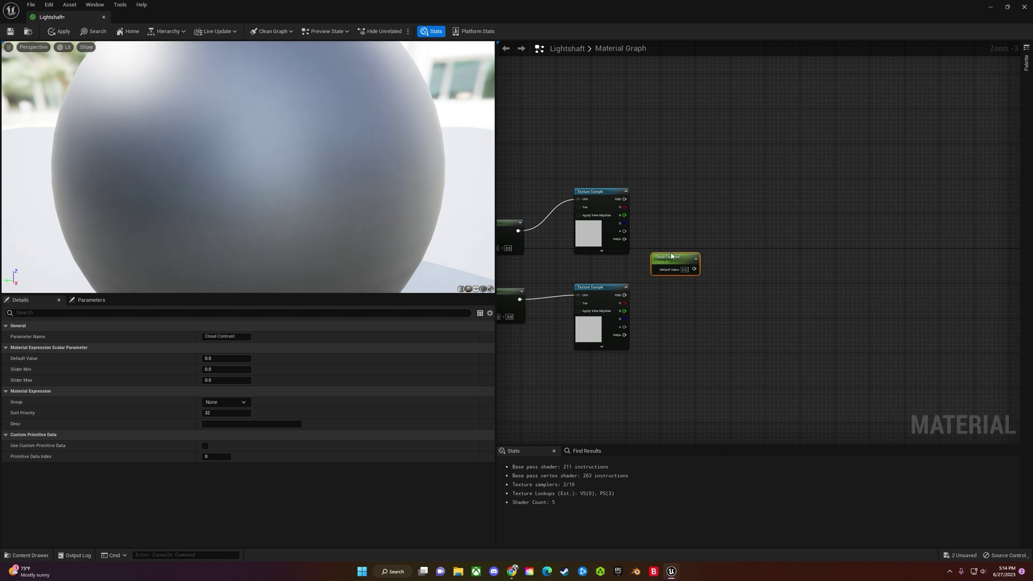
Add two Power nodes, one above and one below the Cloud Contrast parameter
right_click(693, 214)
text(popwer)
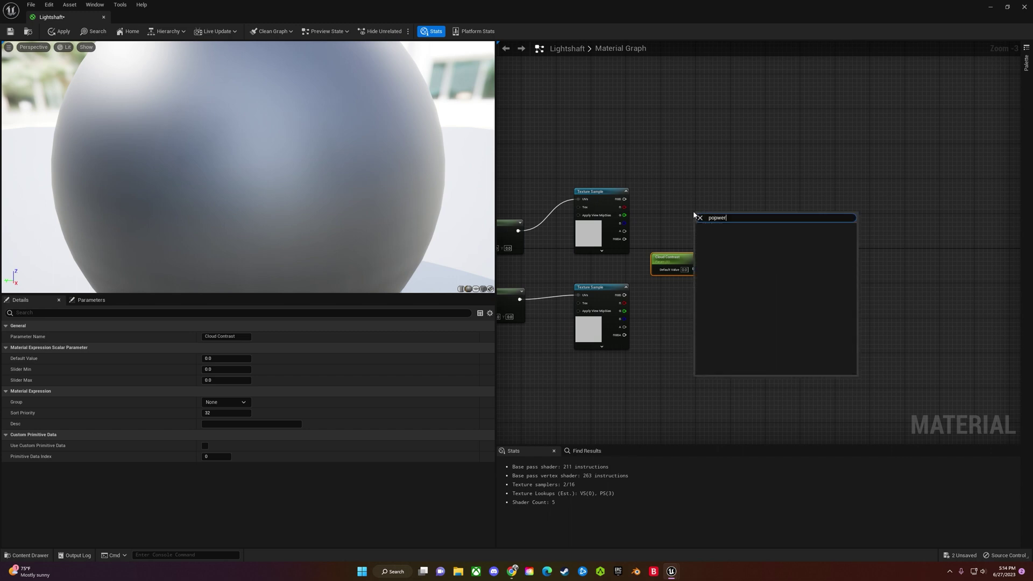
key(BackSpace)
key(BackSpace)
text(wer)
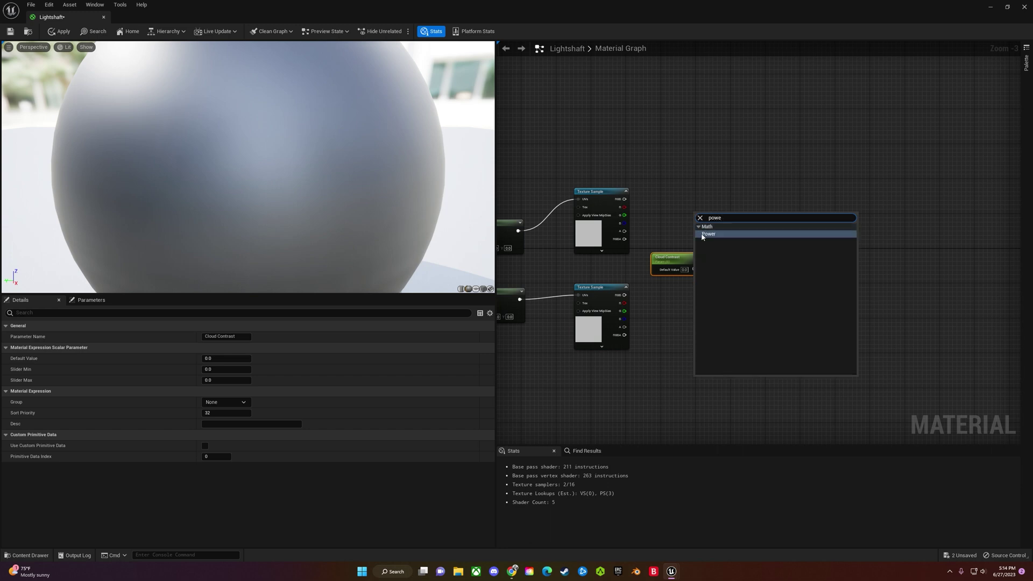
click(708, 234)
right_click(681, 329)
text(power)
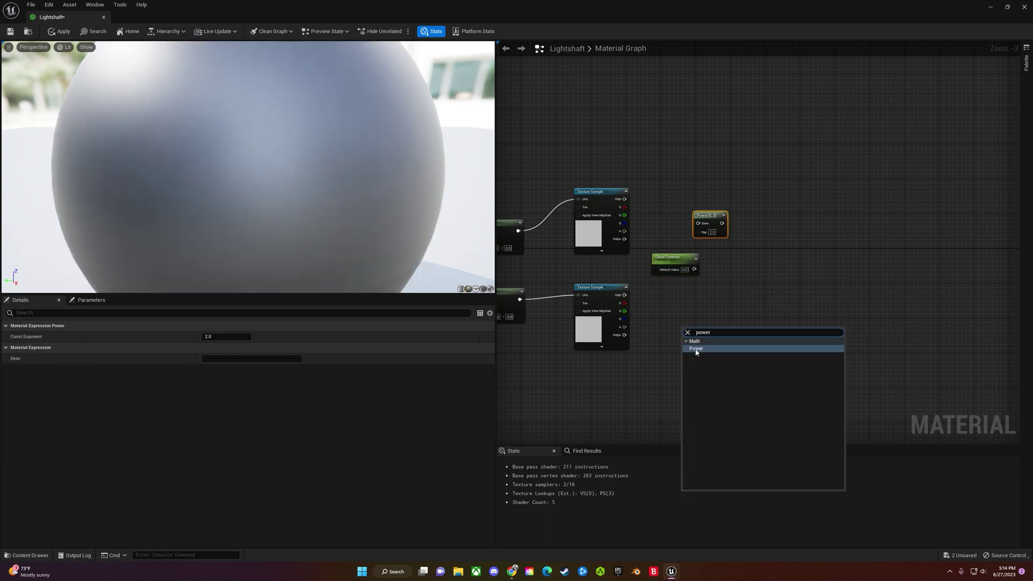
click(695, 349)
drag(696, 333, 715, 306)
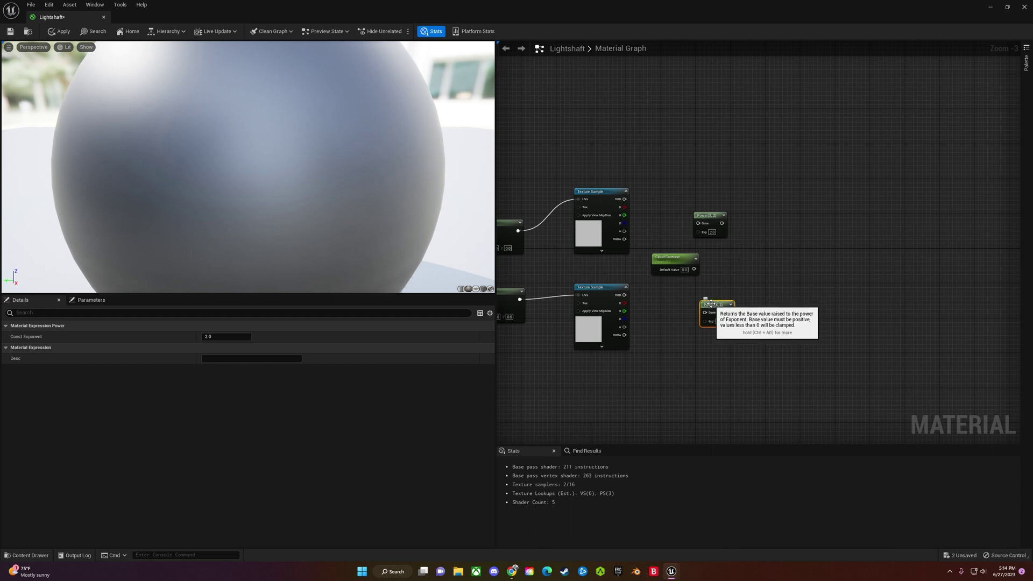
Place an Add node to the right of the two Power nodes, vertically between them
right_click(776, 263)
text(add)
click(789, 305)
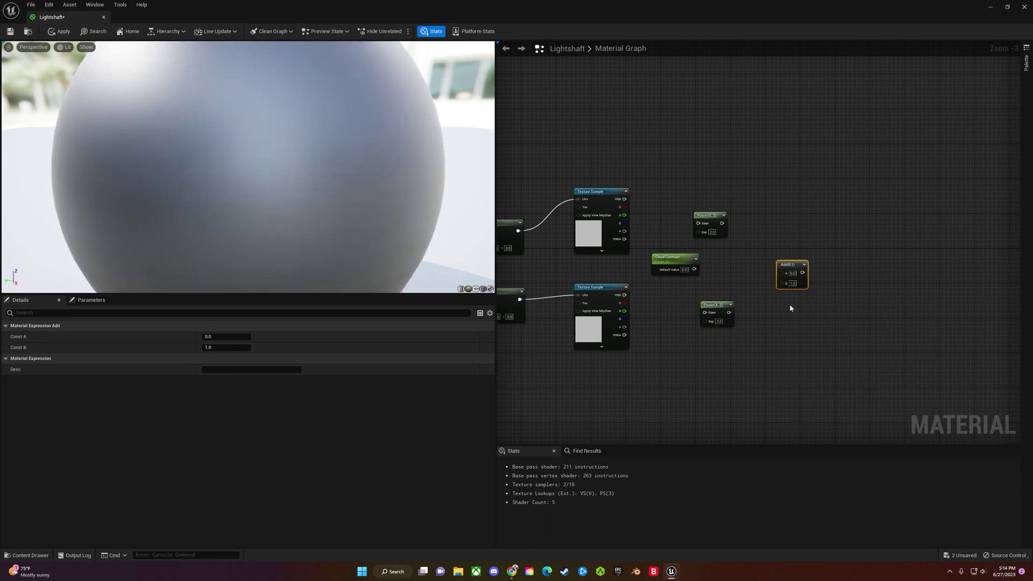
Connect the Cloud Contrast parameter to the Exp input of both Power nodes
right_drag(710, 329, 678, 265)
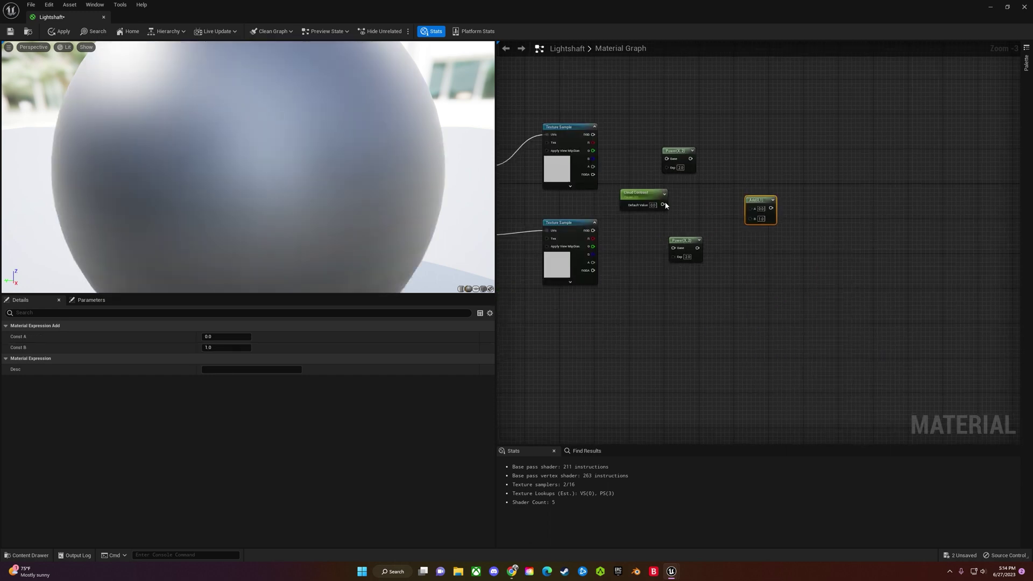
drag(663, 205, 667, 166)
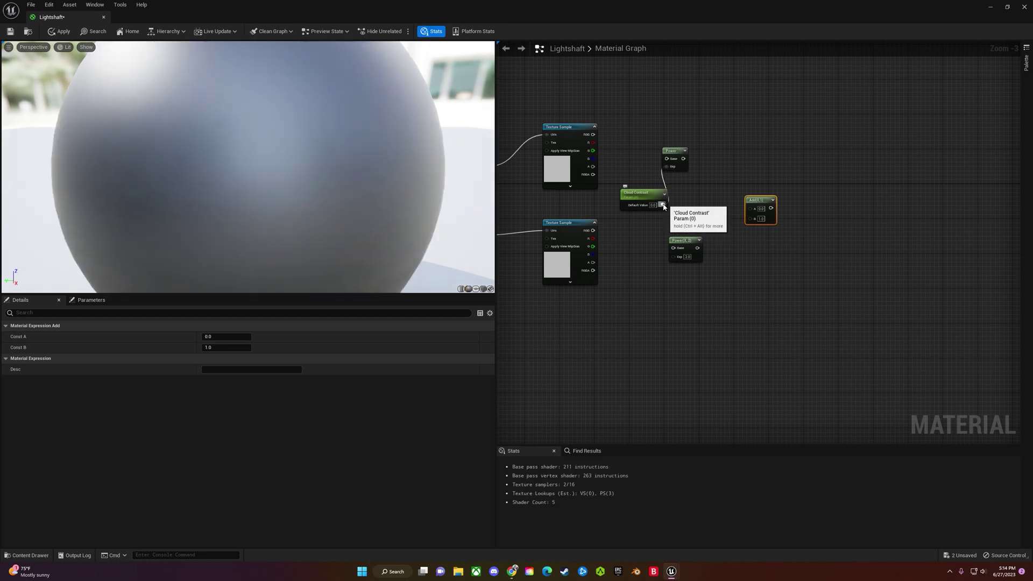
drag(663, 205, 673, 256)
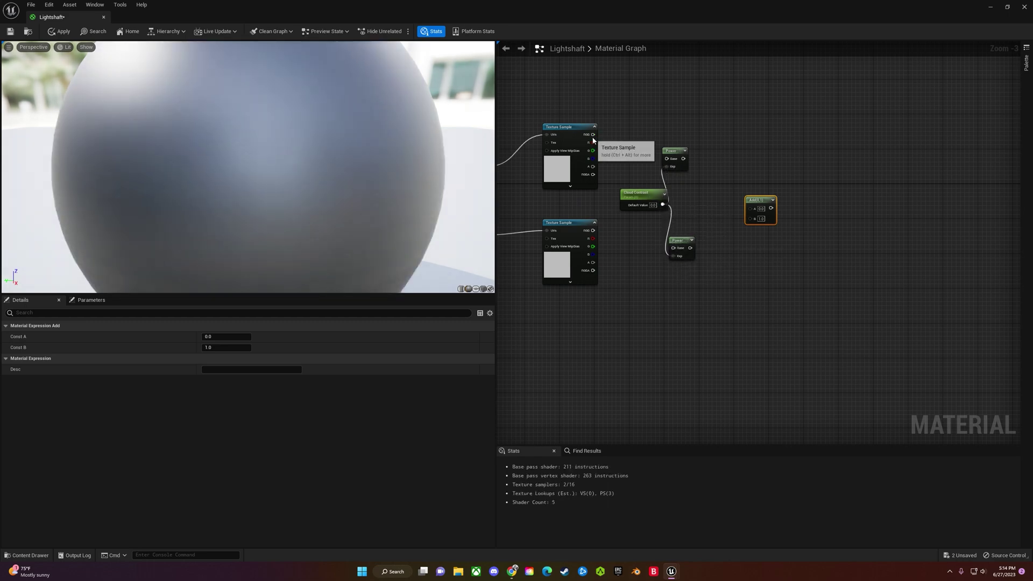
Connect each Texture Sample's RGB output to its Power node's Base, and the two Power results to the Add node's A and B
drag(593, 138, 667, 159)
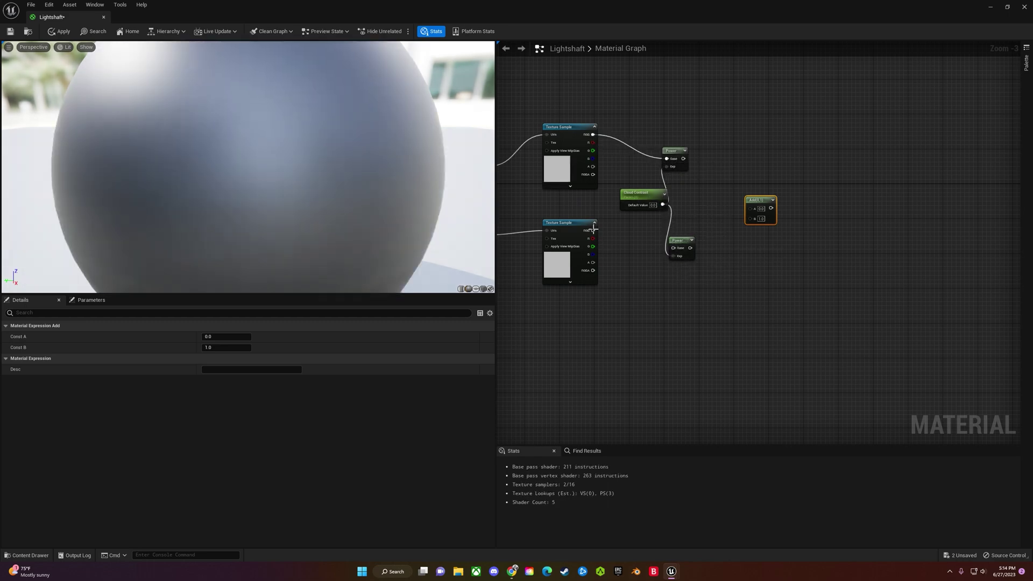
drag(593, 230, 742, 218)
drag(683, 158, 749, 209)
Set the Cloudsize parameter's default value to 3
right_drag(722, 222, 997, 226)
right_drag(706, 303, 781, 314)
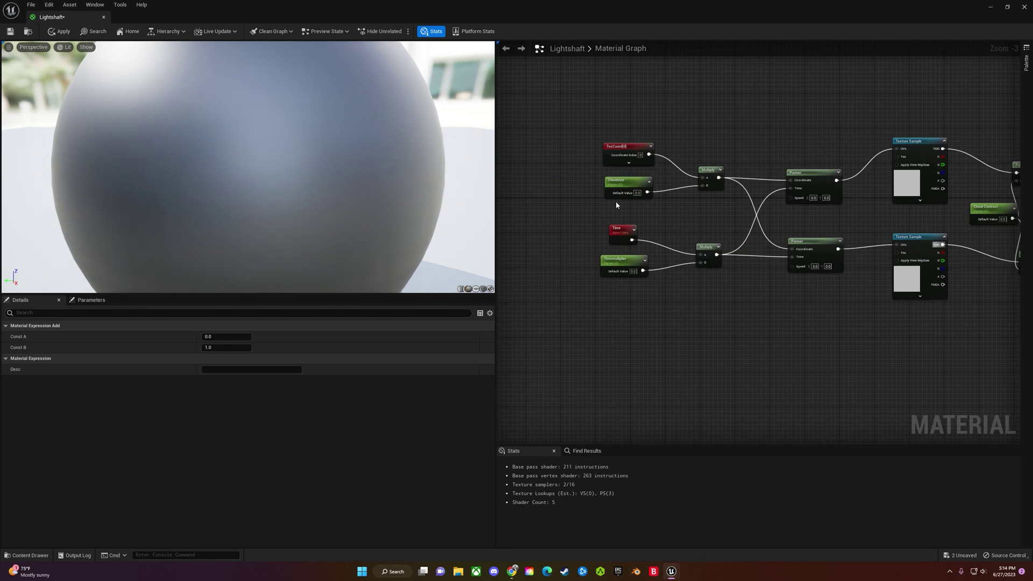
click(636, 193)
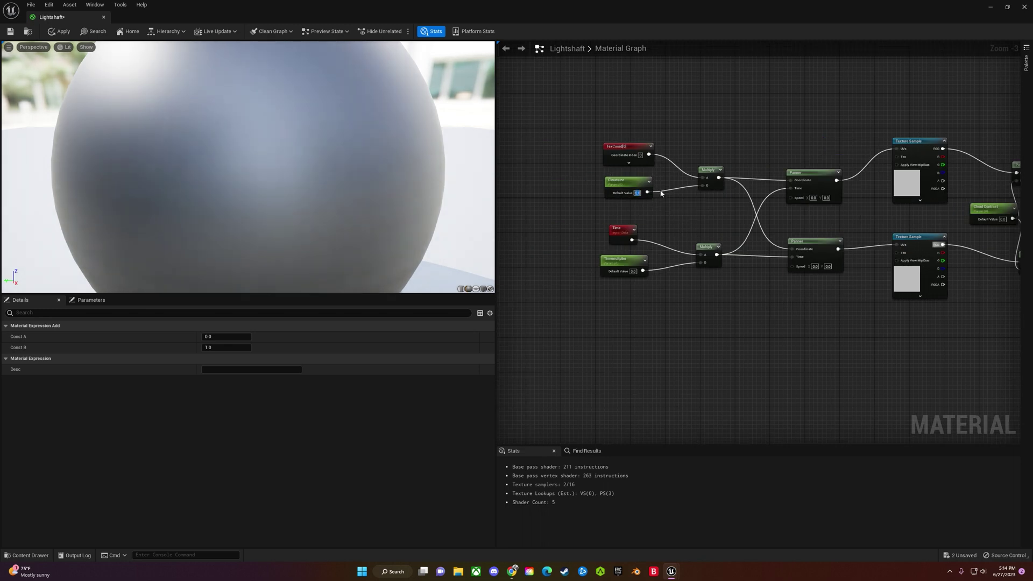
text(3)
key(Tab)
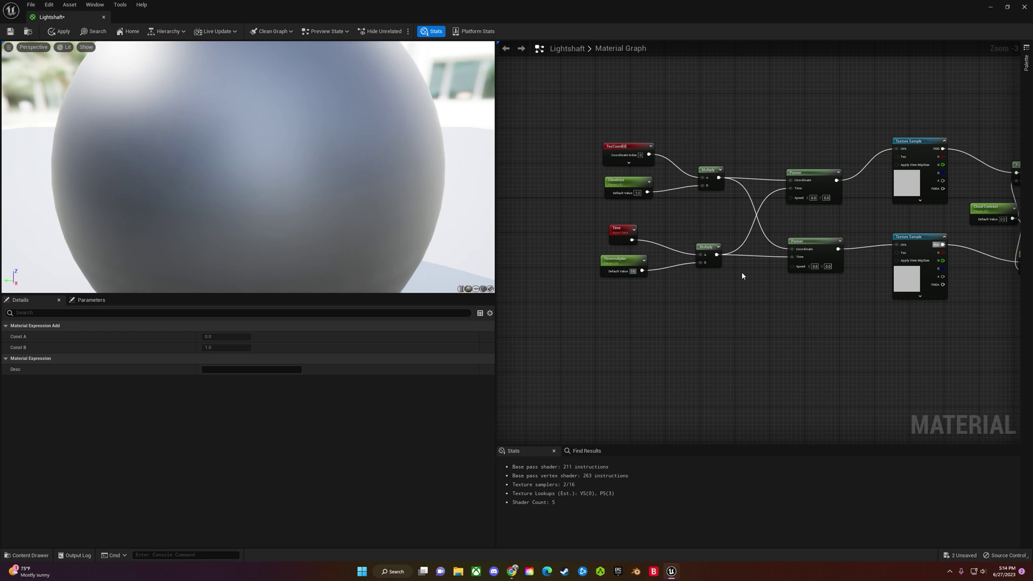
Set new default values for the time multiplier and Cloud Contrast parameters
text(1.4)
key(Return)
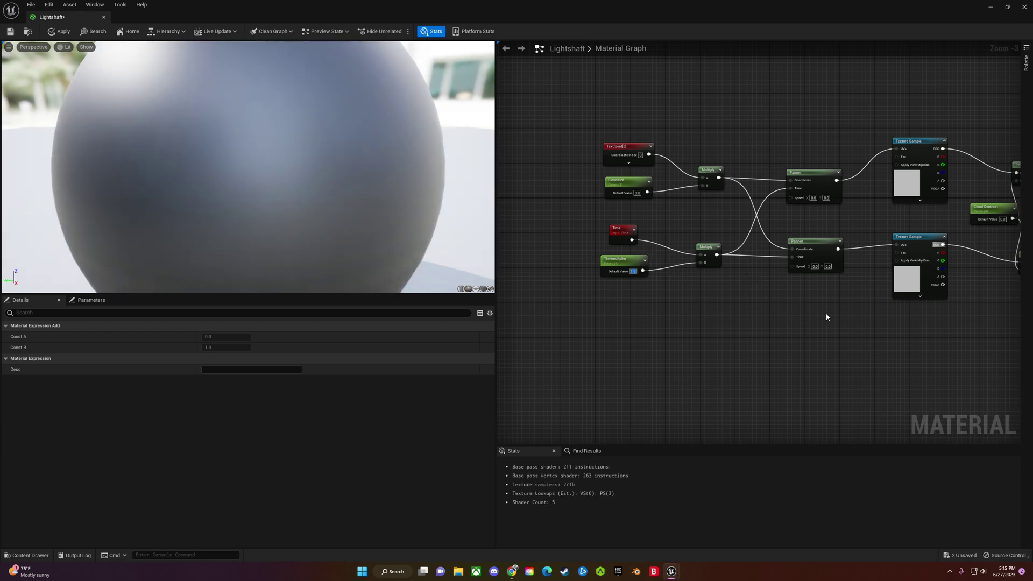
right_drag(825, 315, 603, 308)
right_drag(610, 205, 631, 207)
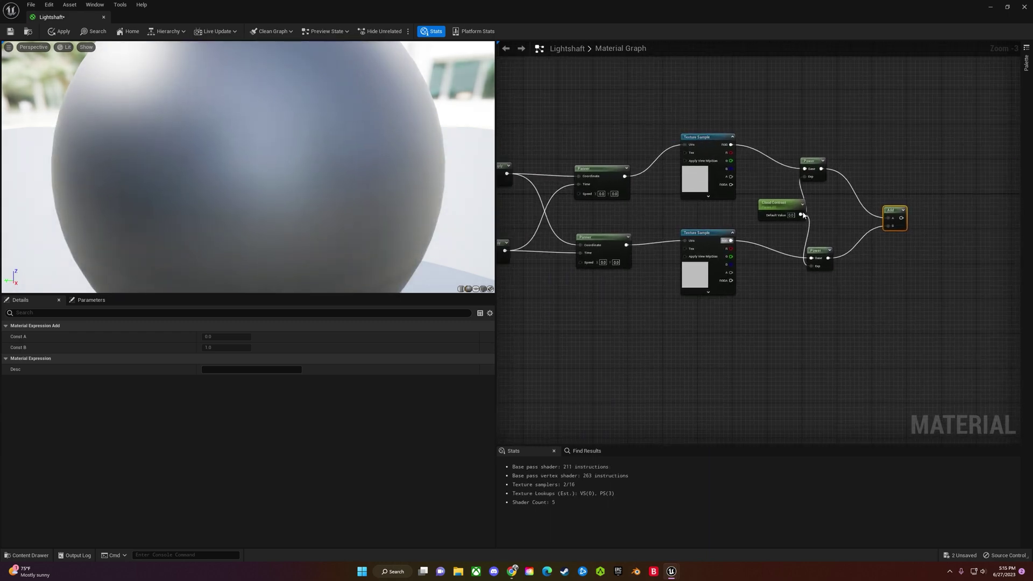
drag(799, 215, 805, 176)
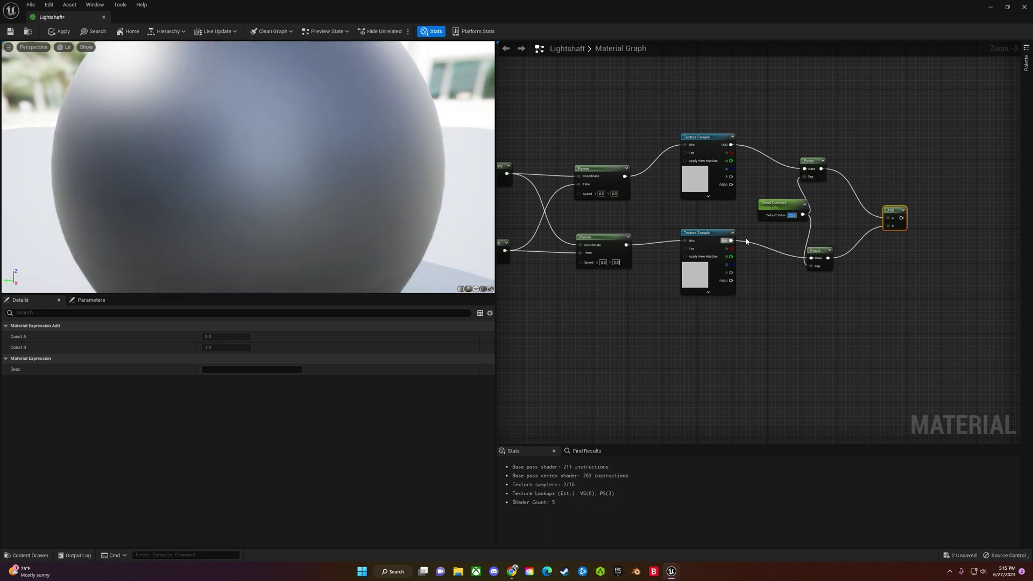
Set the upper Panner node's Speed X to -0.01 and Speed Y to -0.006
right_drag(613, 339, 780, 378)
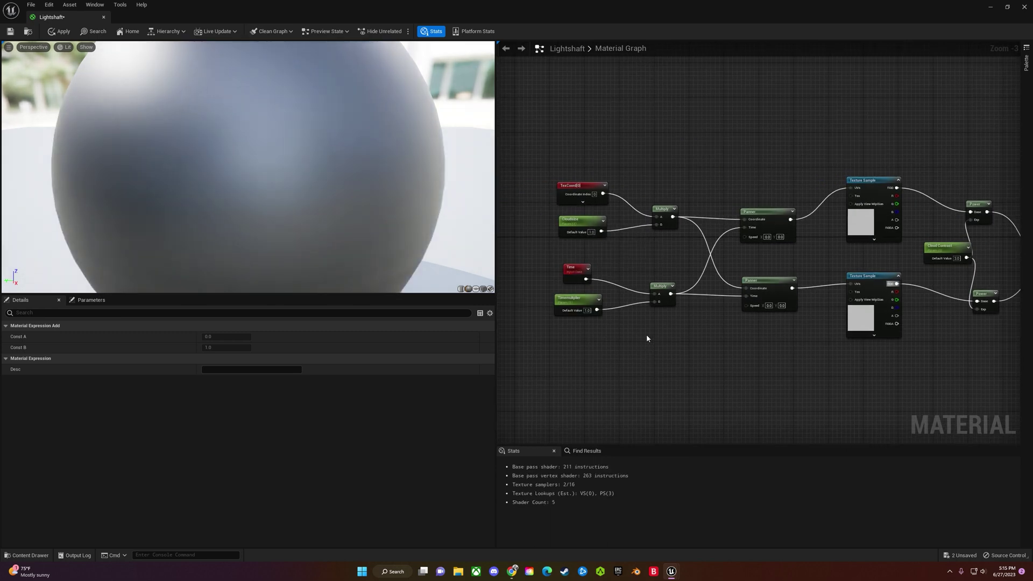
click(674, 342)
right_drag(675, 344, 655, 347)
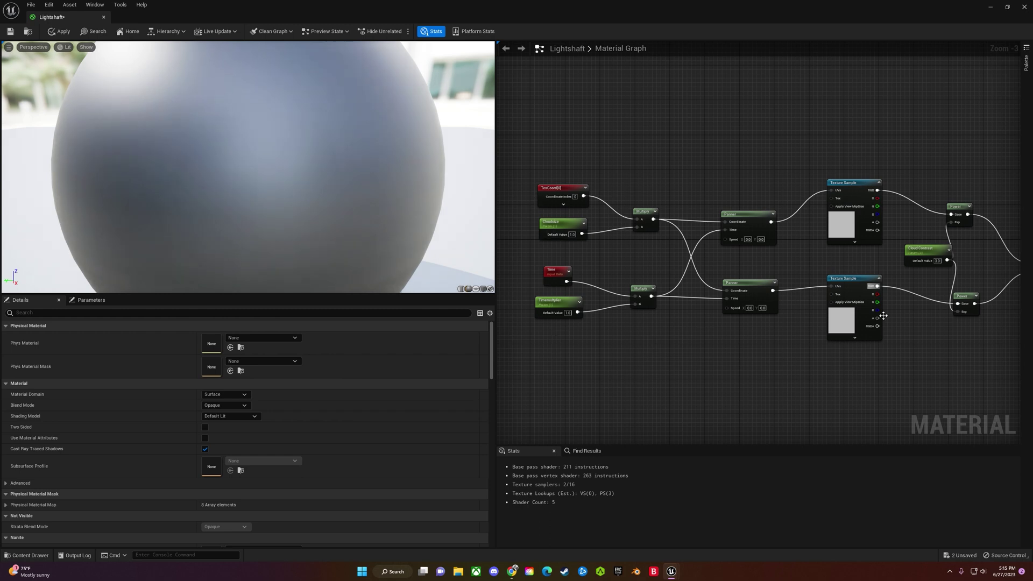
click(745, 240)
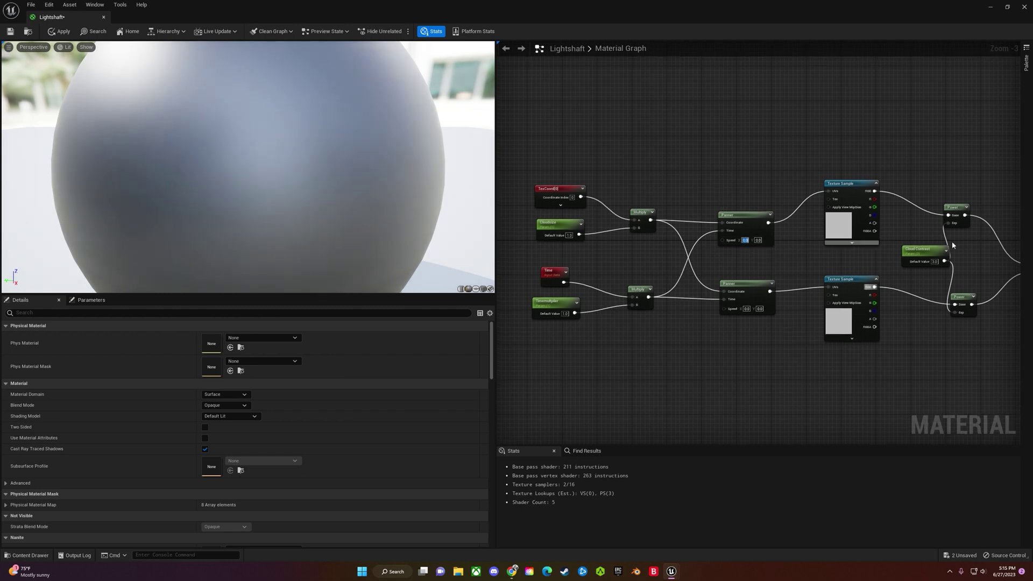
text(-0.01)
key(Return)
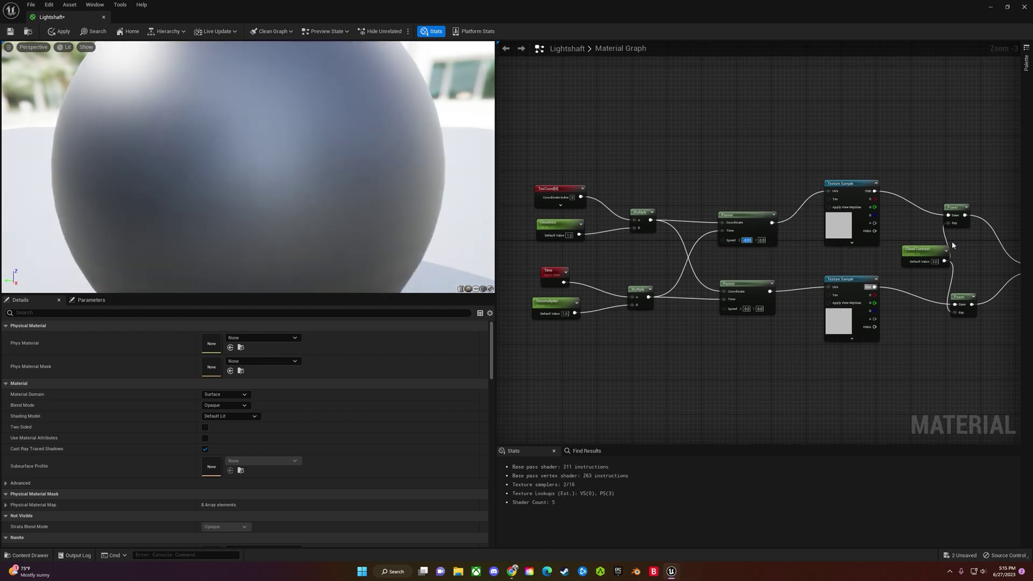
click(763, 240)
text(-0.0)
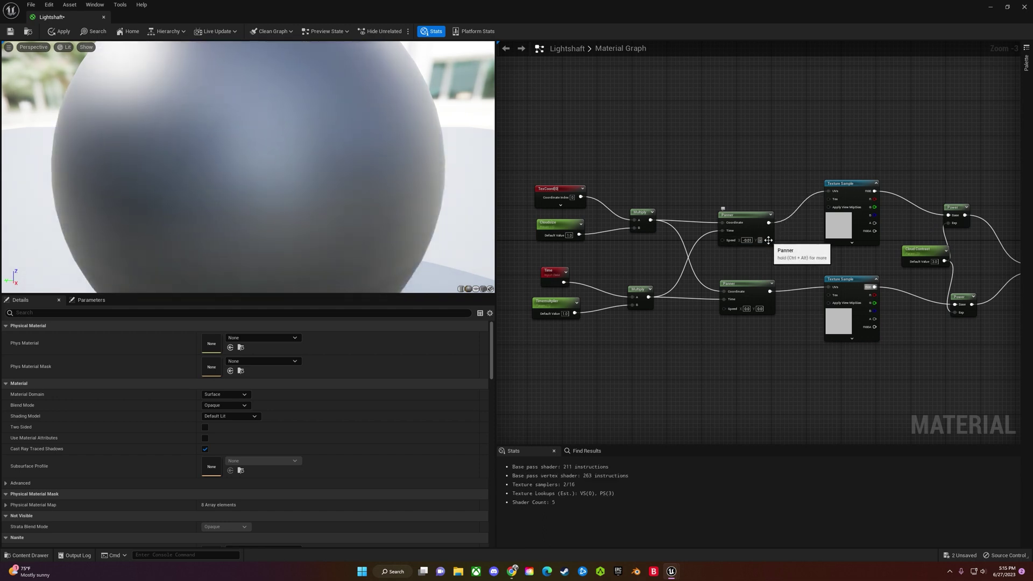
text(6)
key(Return)
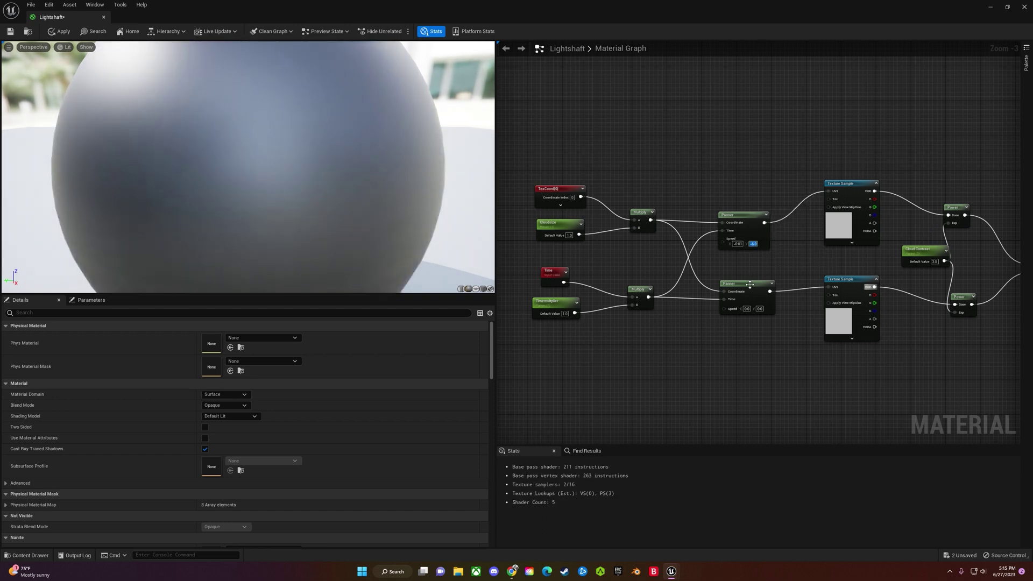
text(-)
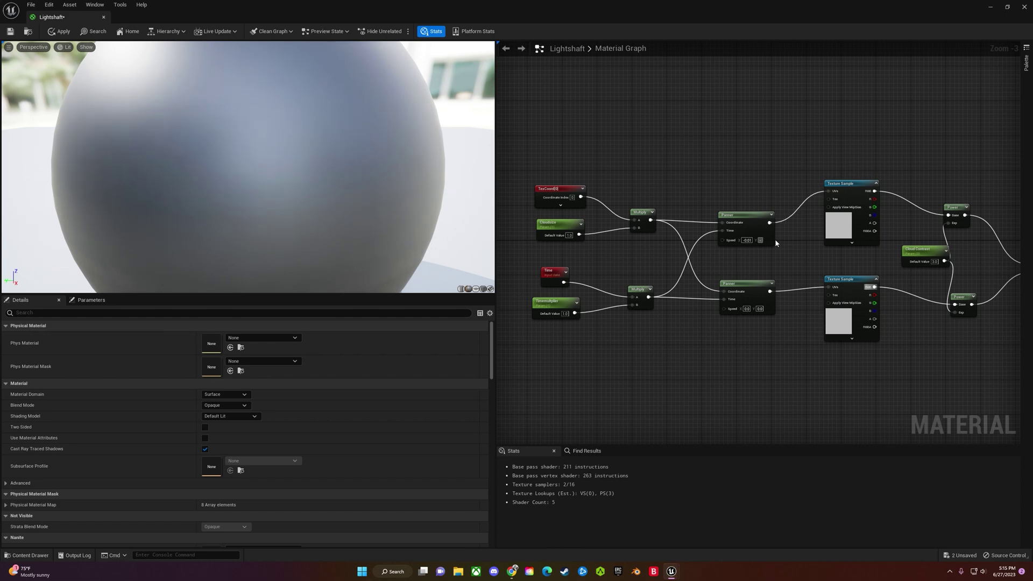
text(0.006)
key(Return)
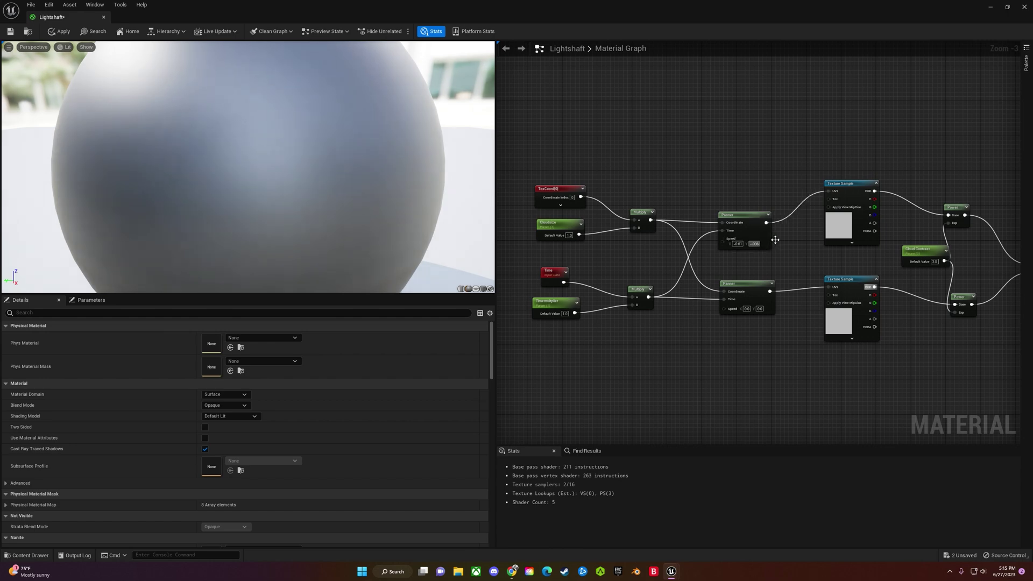
Set the lower Panner node's Speed X to 0.01 and Speed Y to 0.006
click(746, 309)
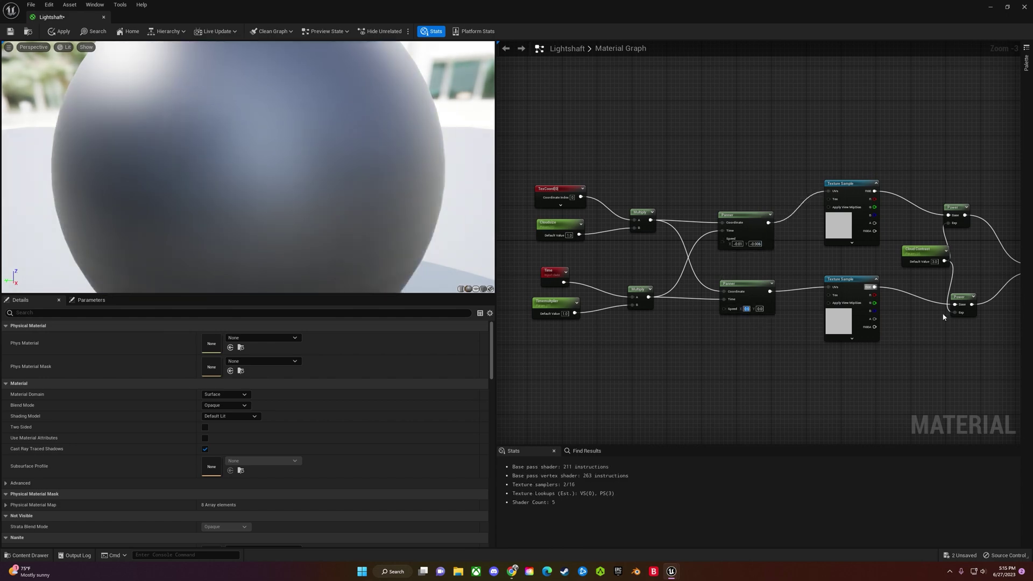
text(-)
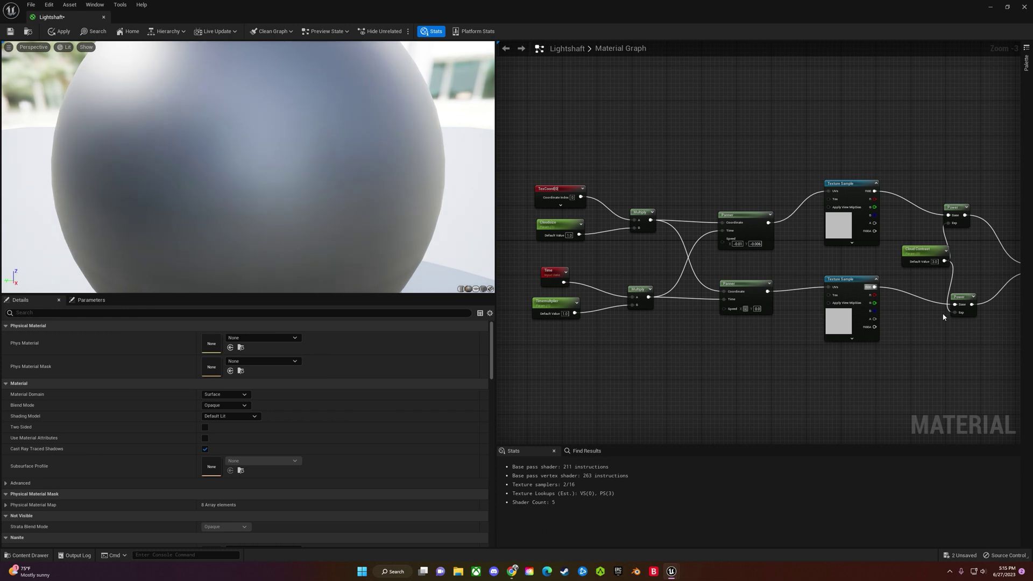
key(BackSpace)
text(0.01)
key(Return)
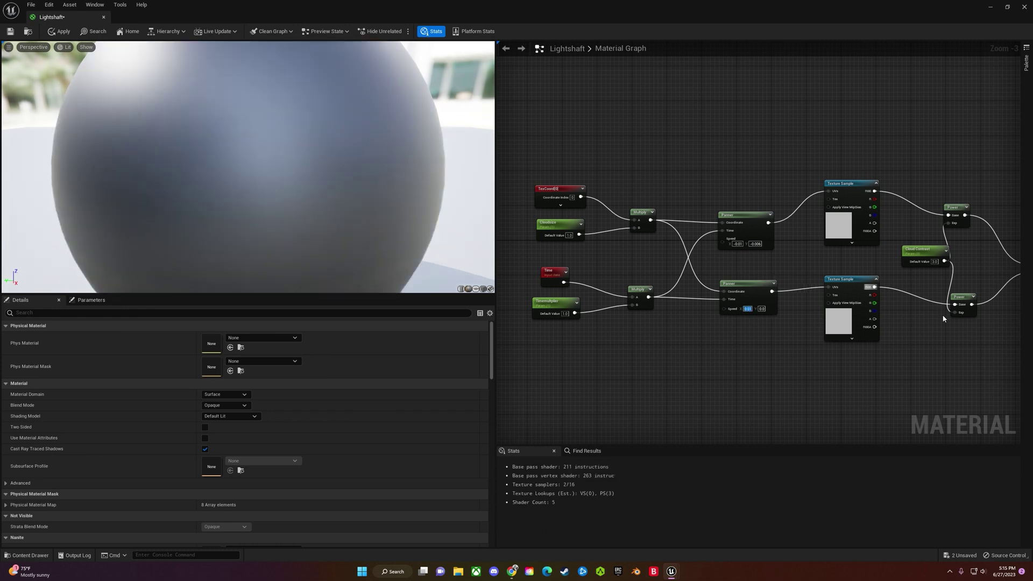
click(765, 310)
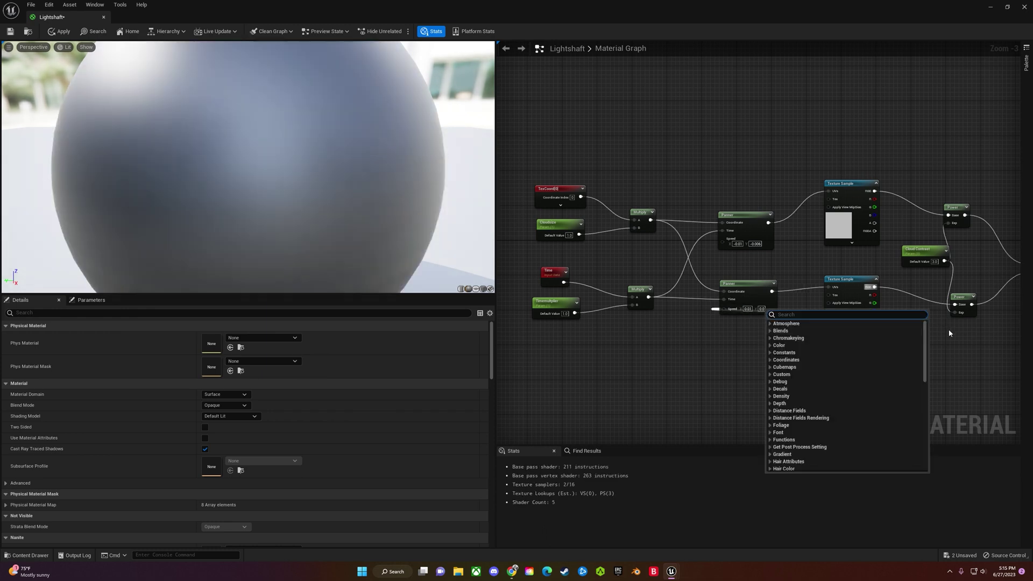
click(761, 308)
click(762, 308)
text(-.006)
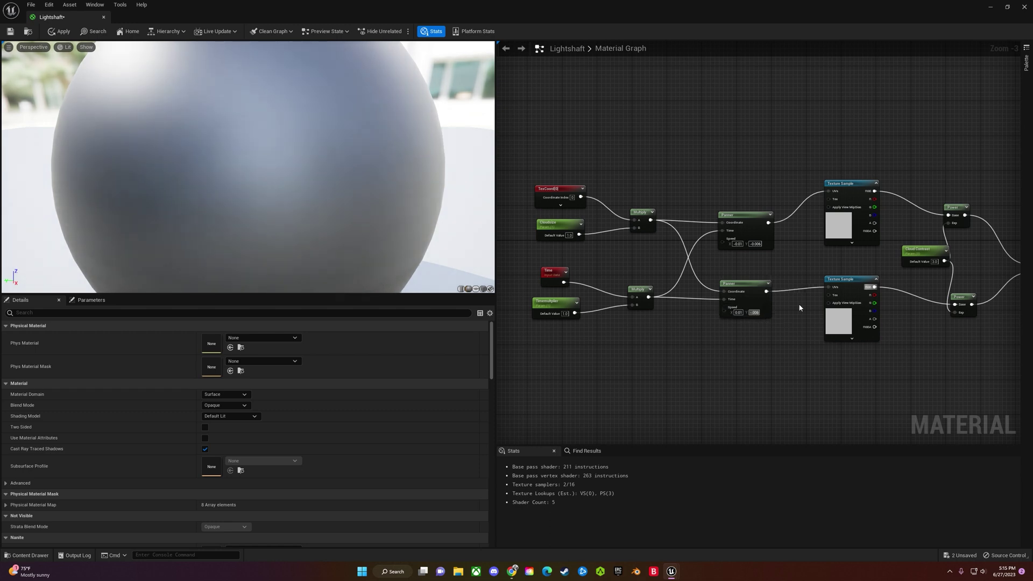
key(BackSpace)
text(0.066)
key(Return)
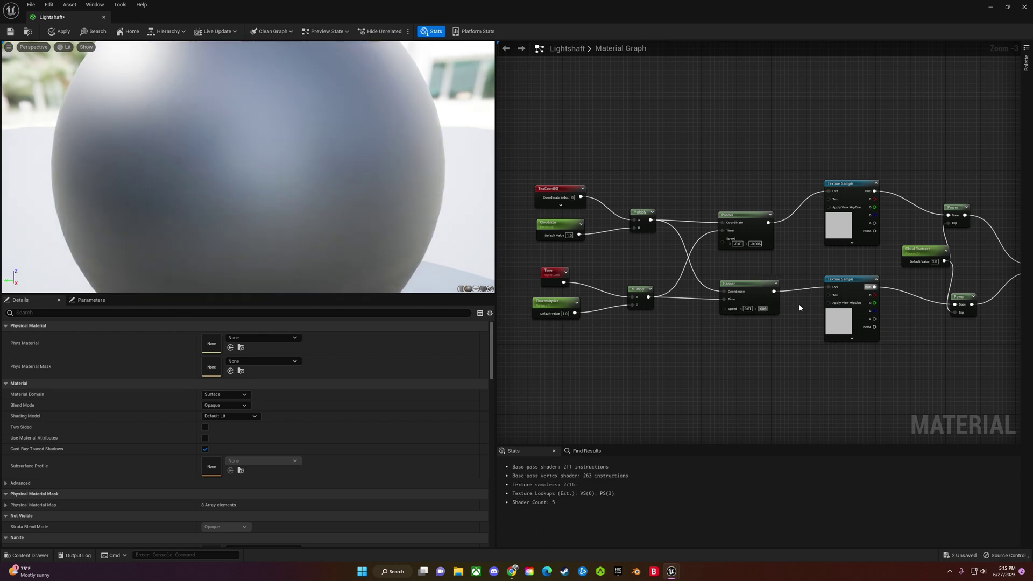
Enclose all cloud nodes, from TexCoord and Time to the final Add, in a comment box named Cloud Noise
right_drag(770, 374, 704, 367)
scroll(704, 366, down, 2)
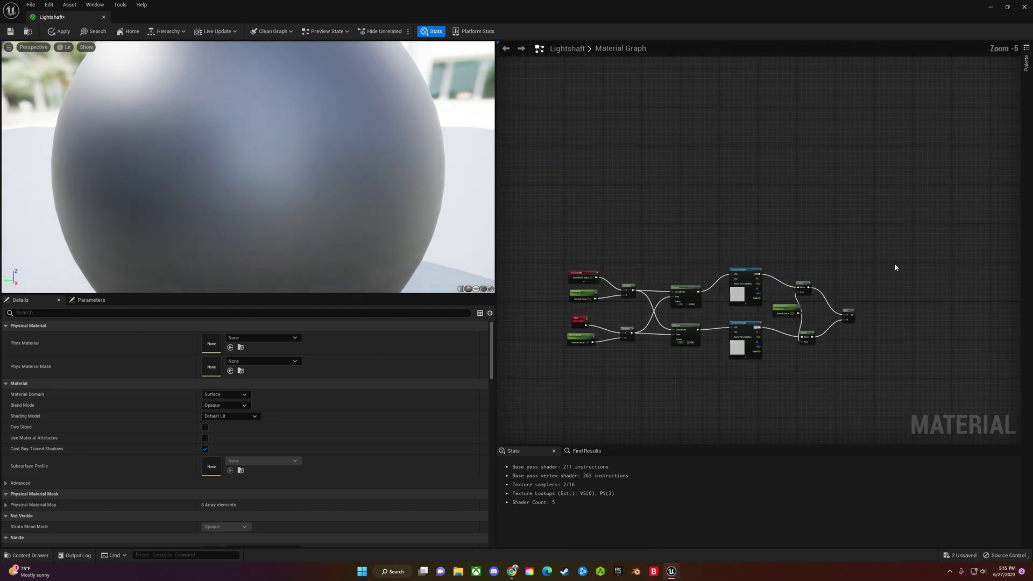
drag(897, 219, 564, 371)
key(c)
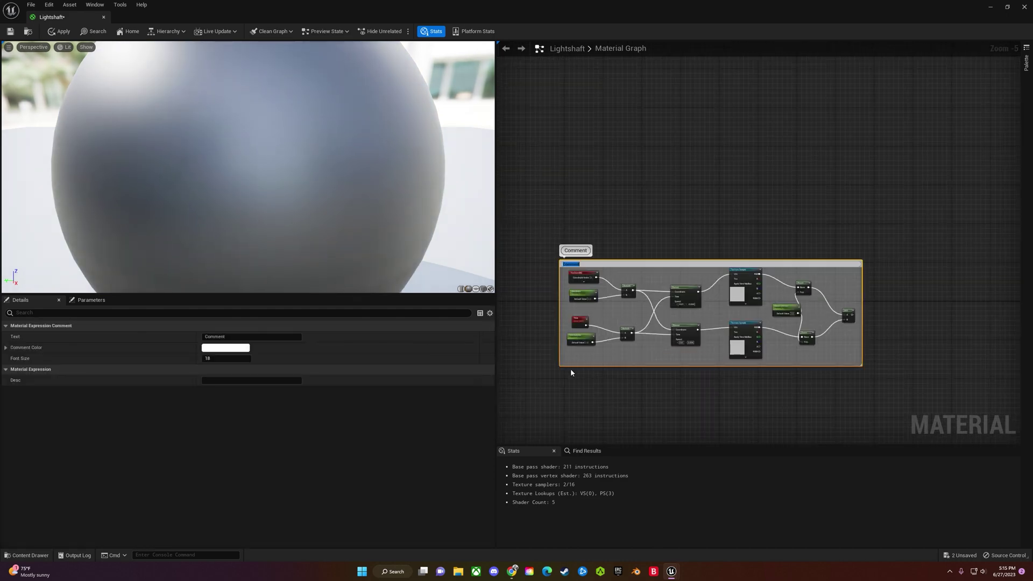
text(c)
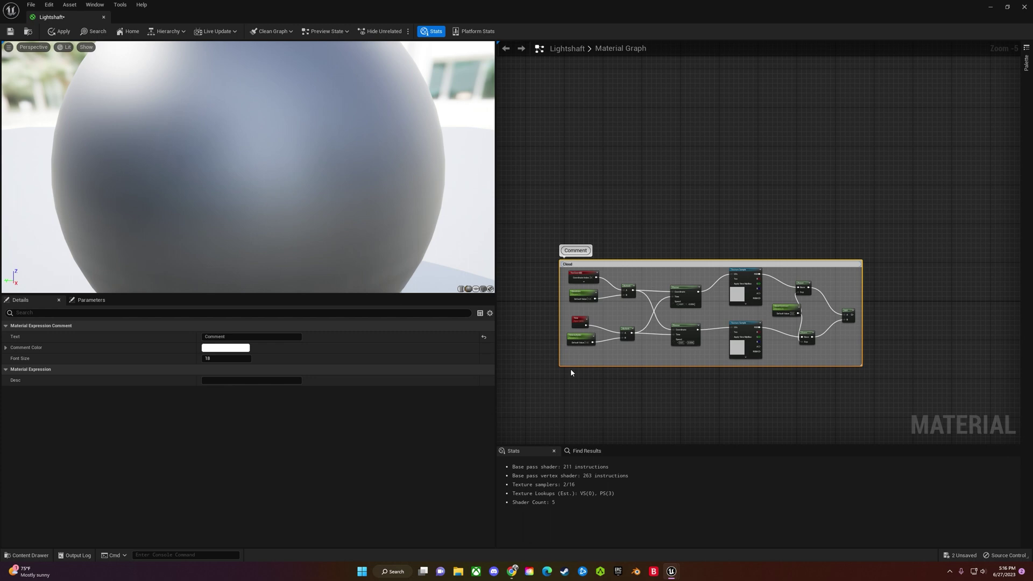
key(Return)
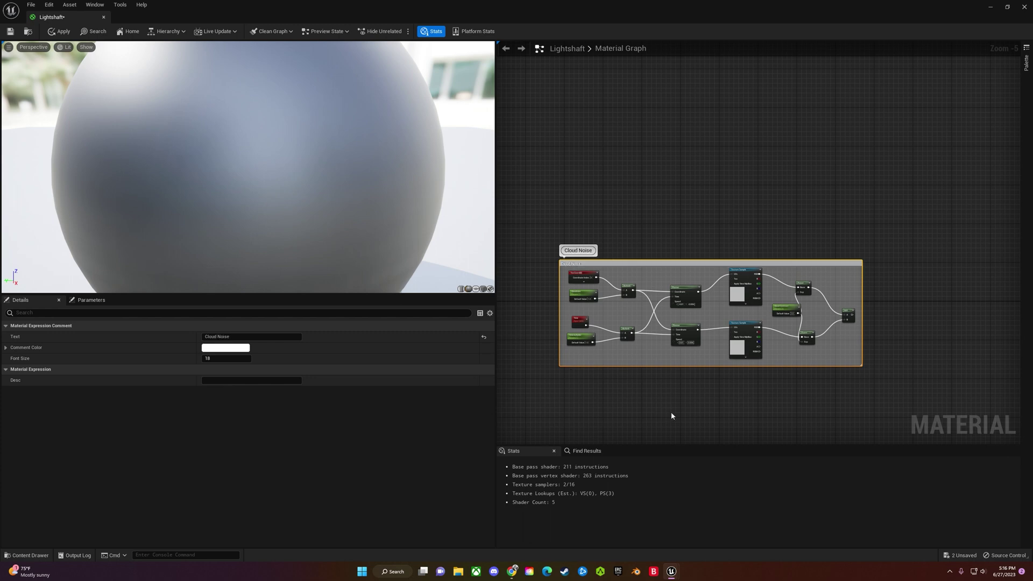
Move the Cloud Noise comment group with its nodes farther to the left of the material output node
right_drag(670, 411, 604, 309)
scroll(605, 309, down, 1)
drag(684, 206, 547, 194)
right_drag(641, 271, 701, 201)
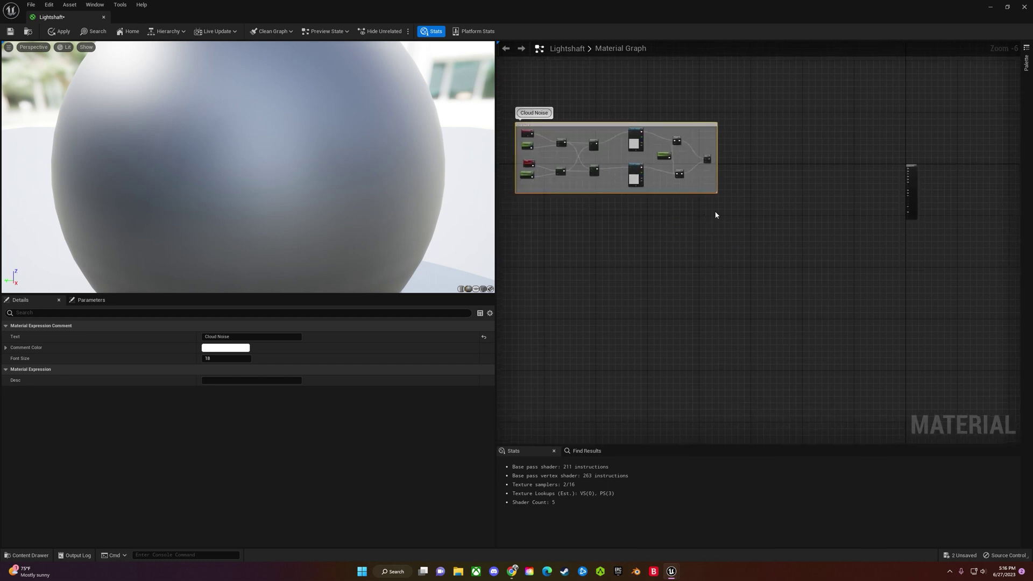
Add a PixelDepth node in the empty area below the Cloud Noise group
scroll(575, 252, up, 1)
right_drag(575, 251, 606, 238)
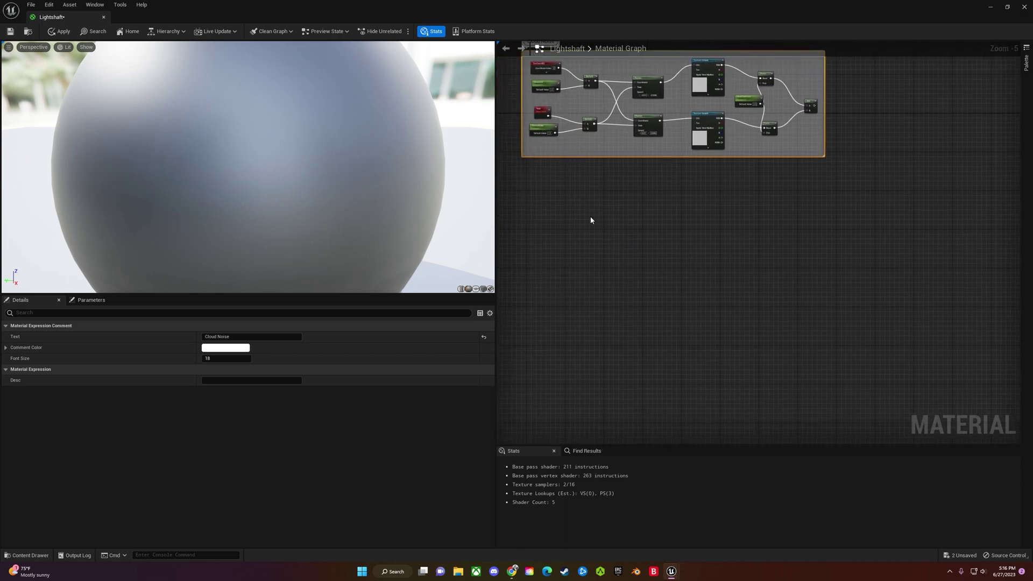
right_click(590, 220)
text(pixel)
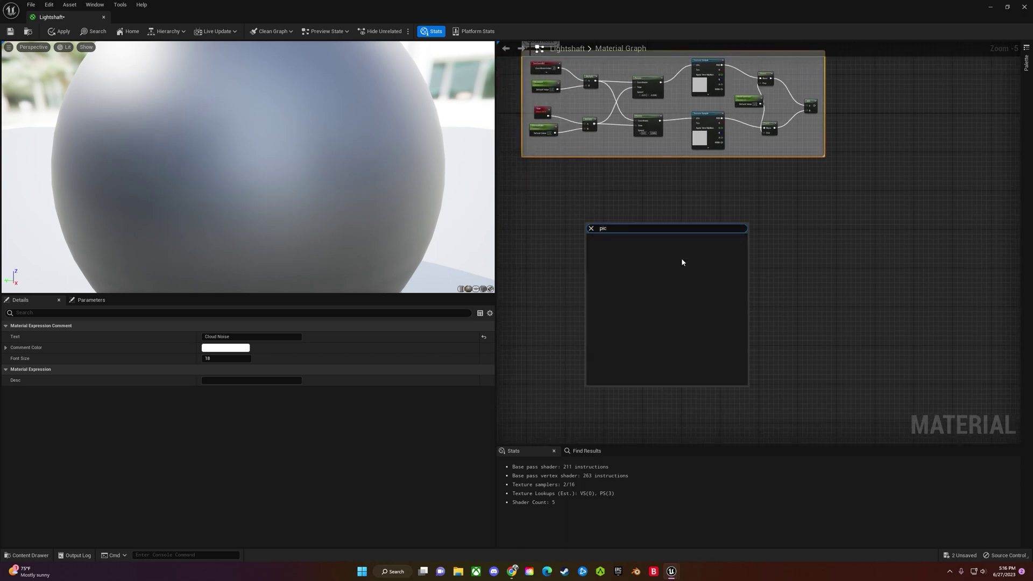
click(627, 260)
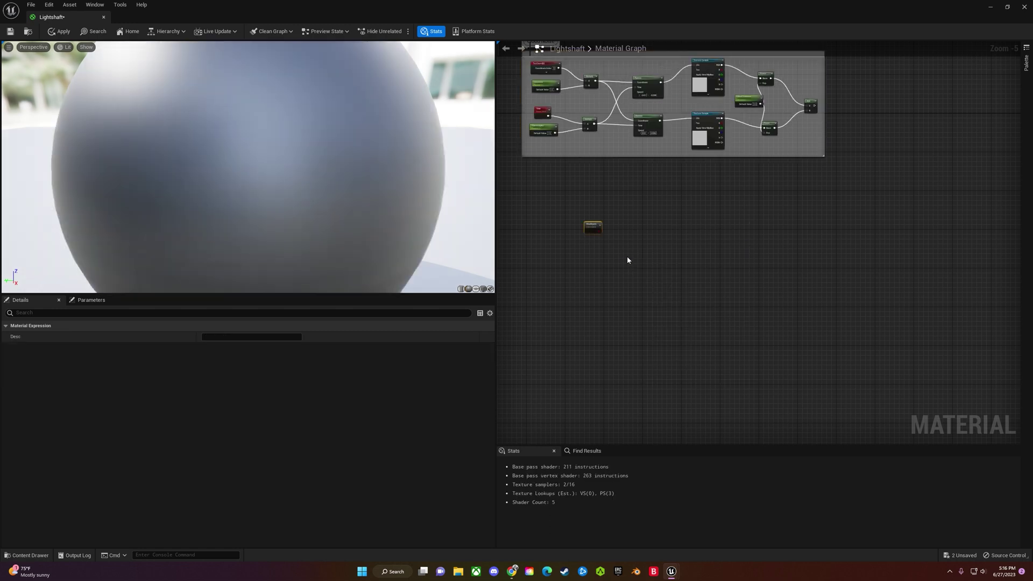
scroll(605, 249, up, 3)
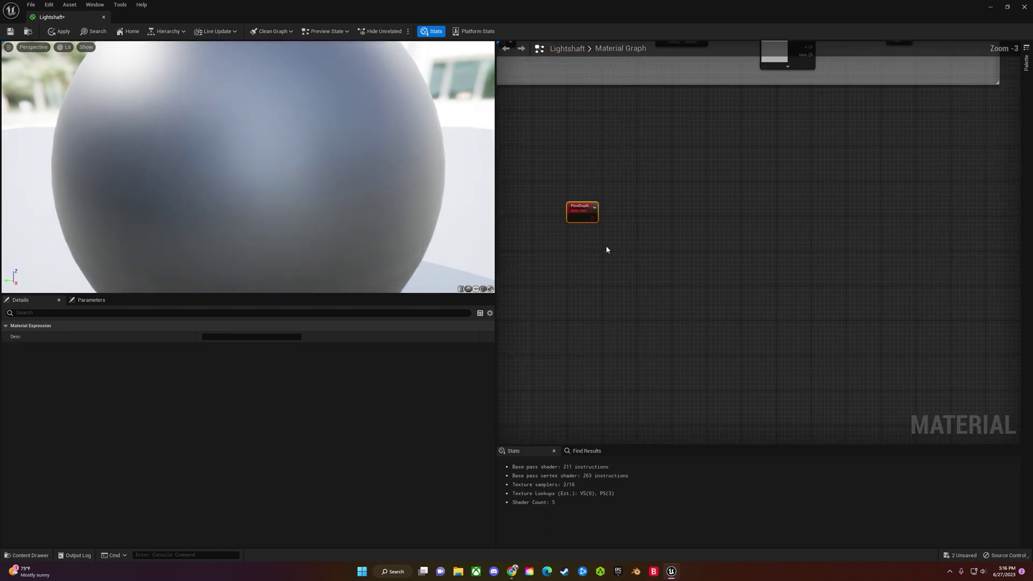
Create a scalar parameter named Depthfadedistance and place it directly below the PixelDepth node
click(643, 264)
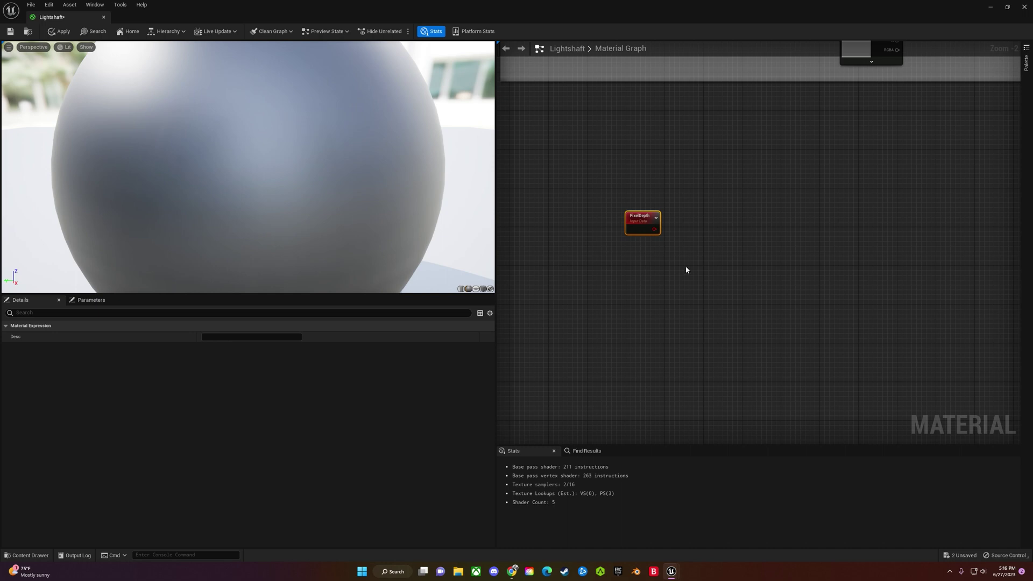
text(s)
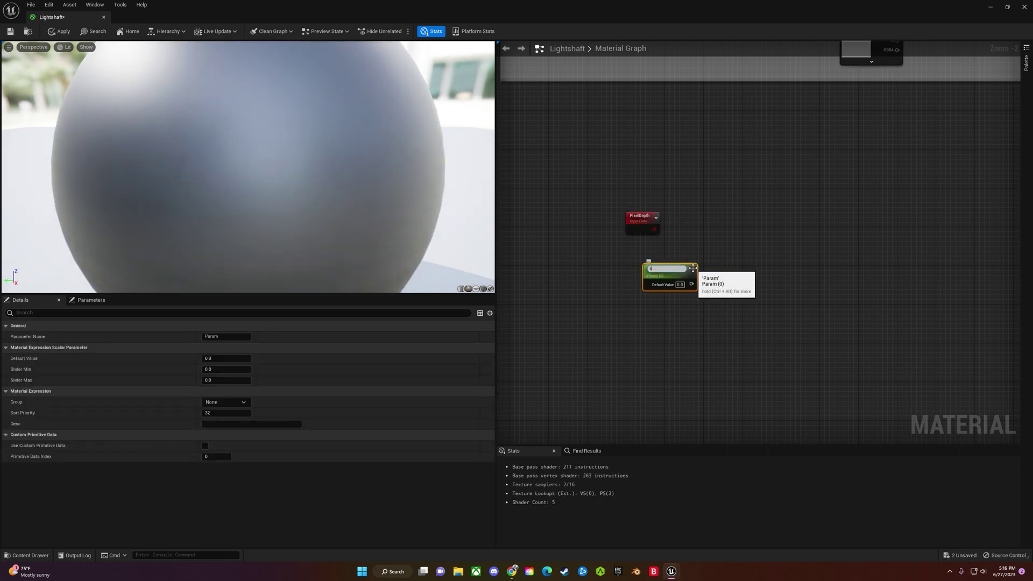
text(Depth)
key(ctrl+a)
text(Depthfaded)
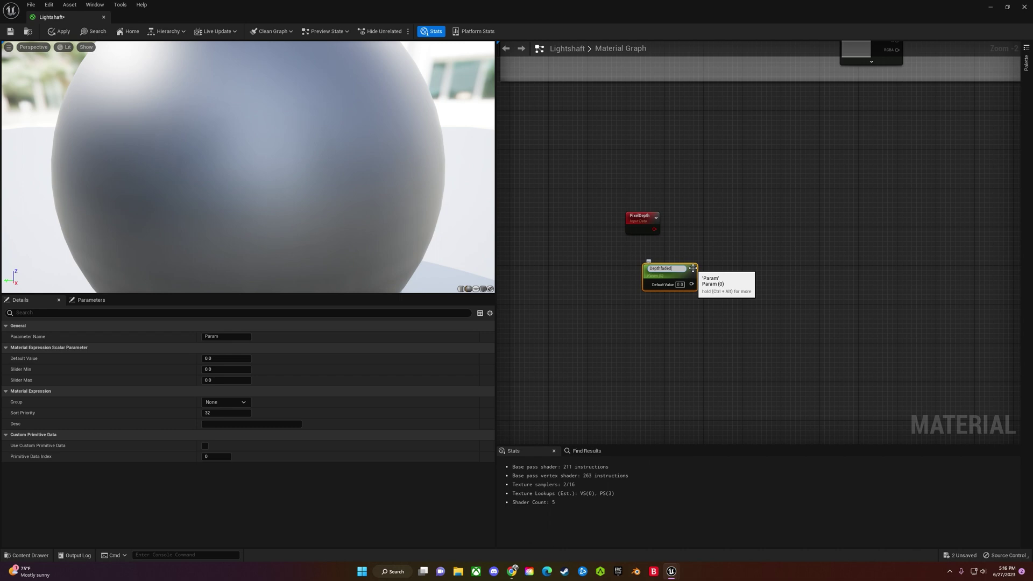
text(istance)
key(Return)
drag(673, 270, 642, 262)
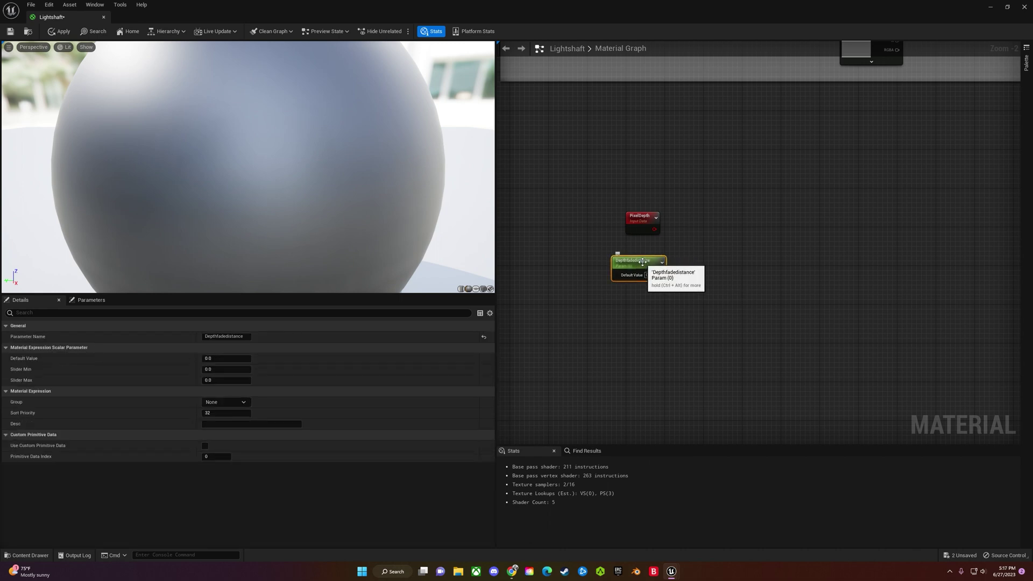
Add a Divide node to the right of PixelDepth and a Saturate node to the right of Divide
right_click(698, 231)
text(divid)
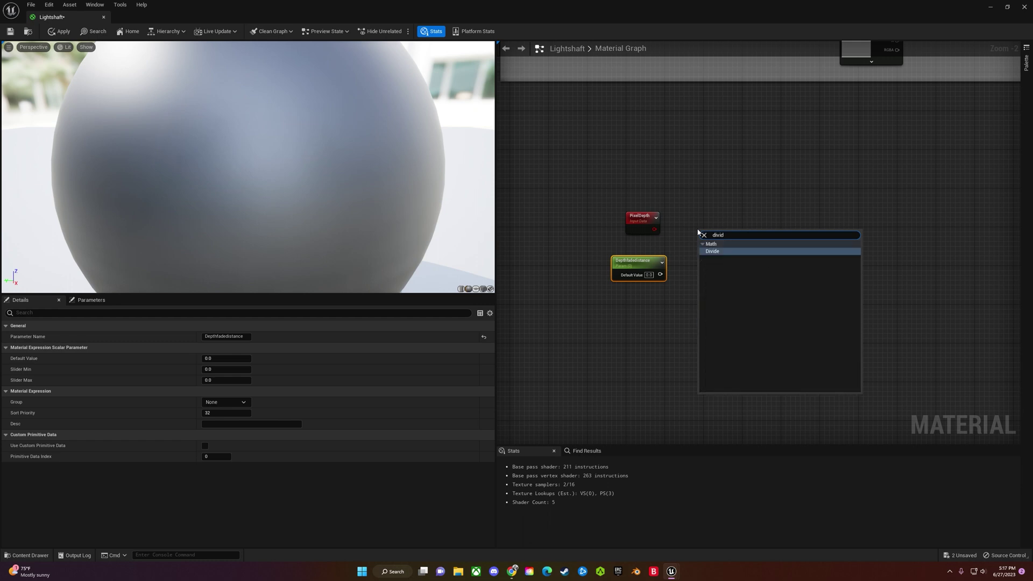
click(719, 252)
right_drag(767, 224, 733, 232)
right_click(734, 232)
text(sat)
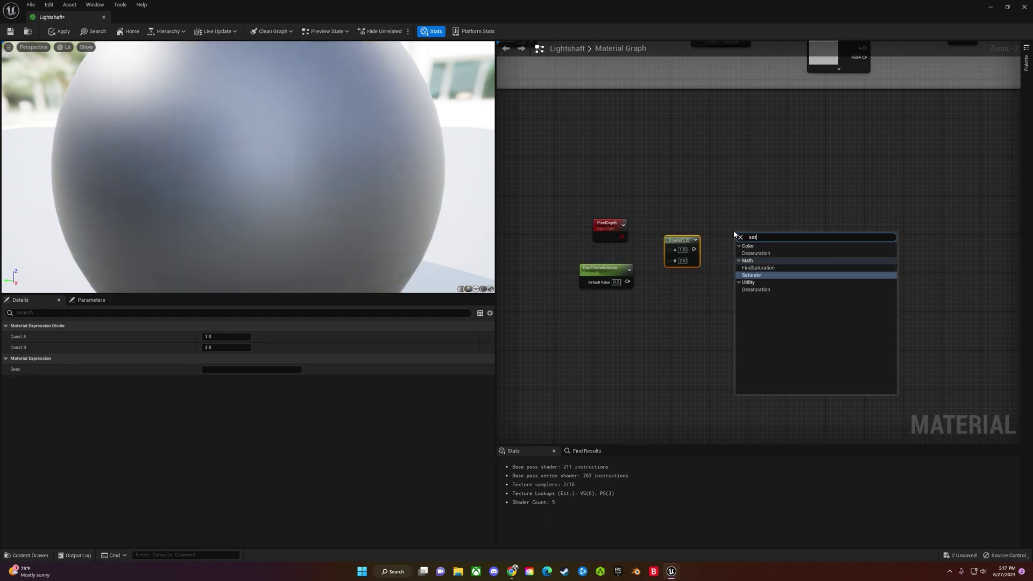
text(u)
click(745, 275)
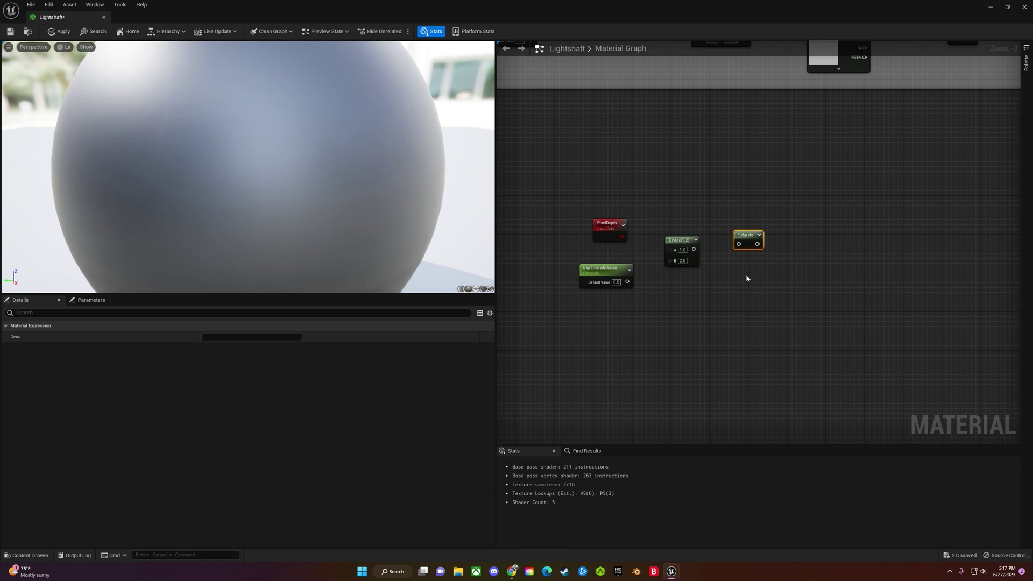
Space out Divide and Saturate, connect PixelDepth to Divide's A and Depthfadedistance to B, and feed the Divide result into Saturate
right_drag(775, 295, 711, 304)
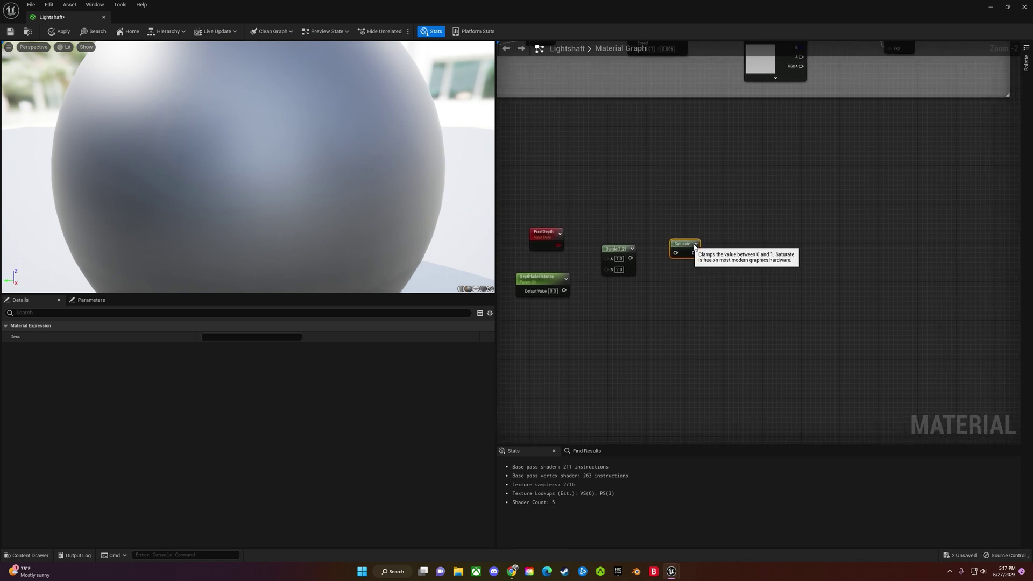
drag(693, 244, 712, 248)
drag(617, 248, 644, 247)
drag(558, 245, 633, 257)
drag(563, 291, 695, 257)
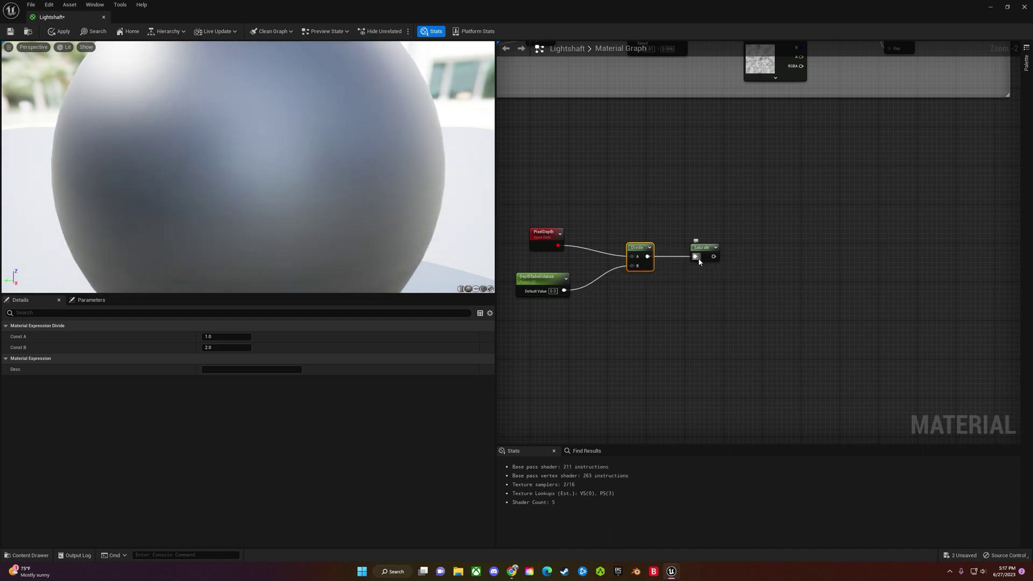
Set the Depthfadedistance parameter's default value to 1024
click(552, 291)
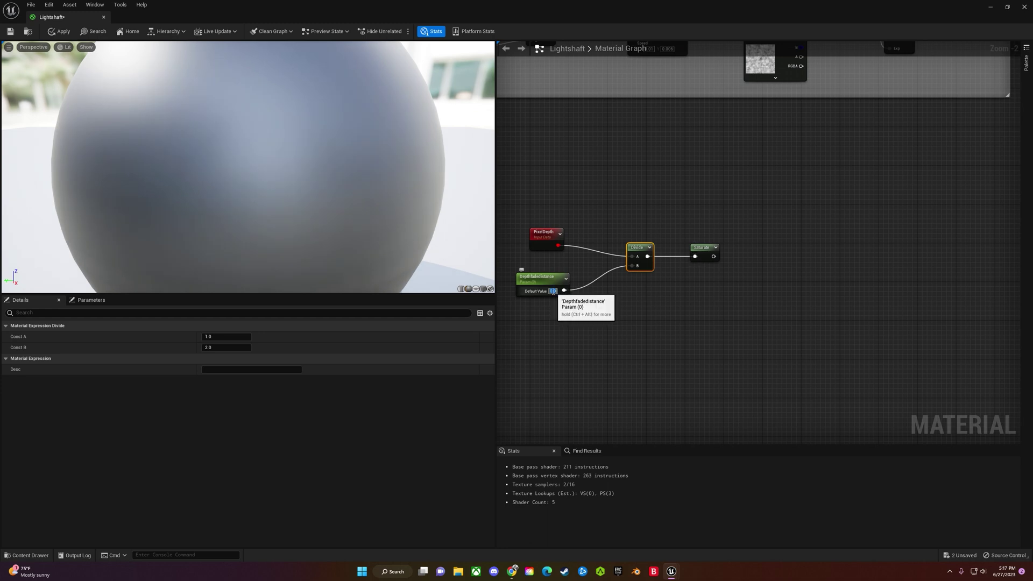
text(10024)
key(Return)
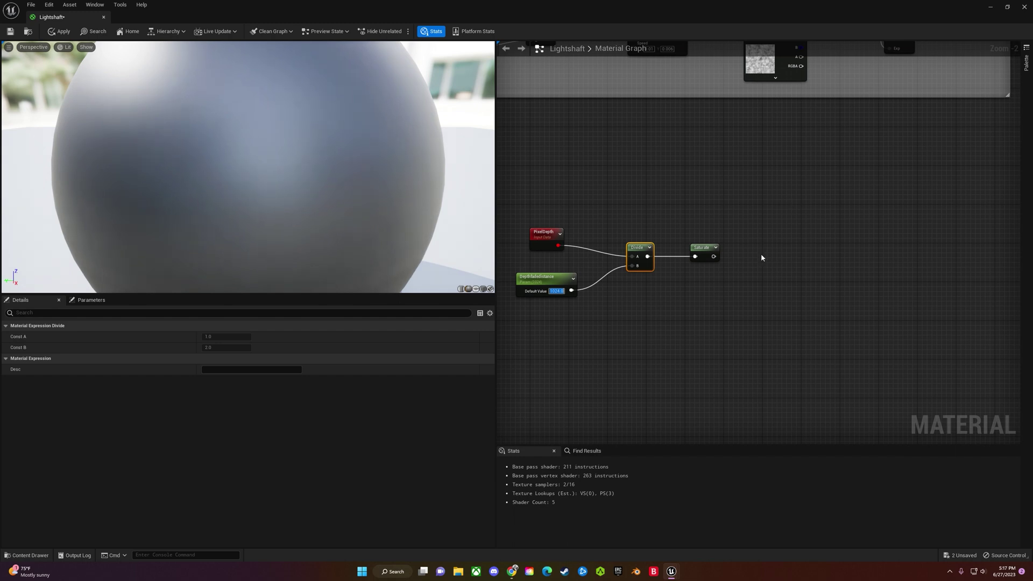
Wrap the PixelDepth, Depthfadedistance, Divide and Saturate nodes in a comment titled Depthfade and move the group further right beneath the cloud noise nodes
drag(789, 202, 503, 339)
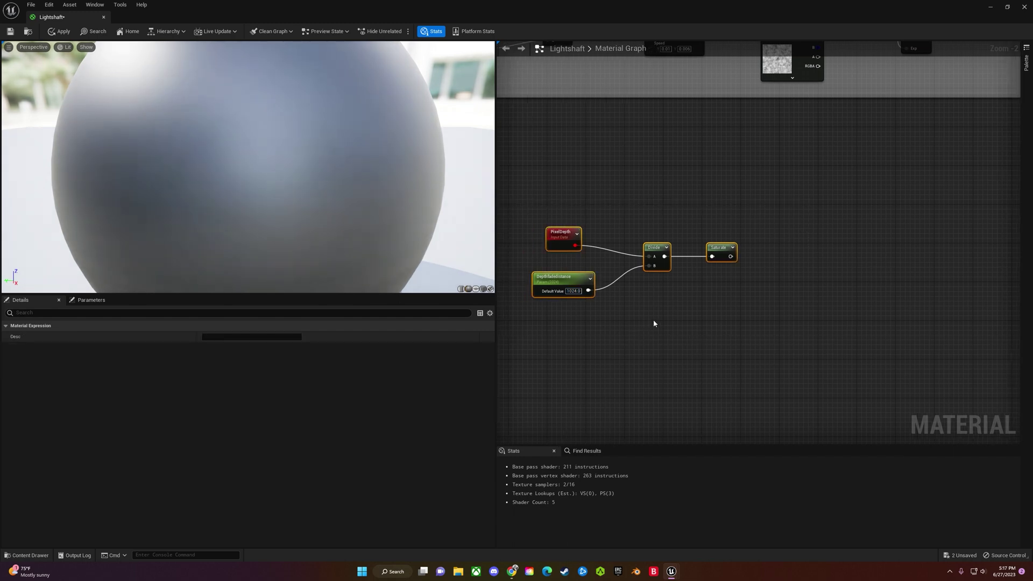
key(c)
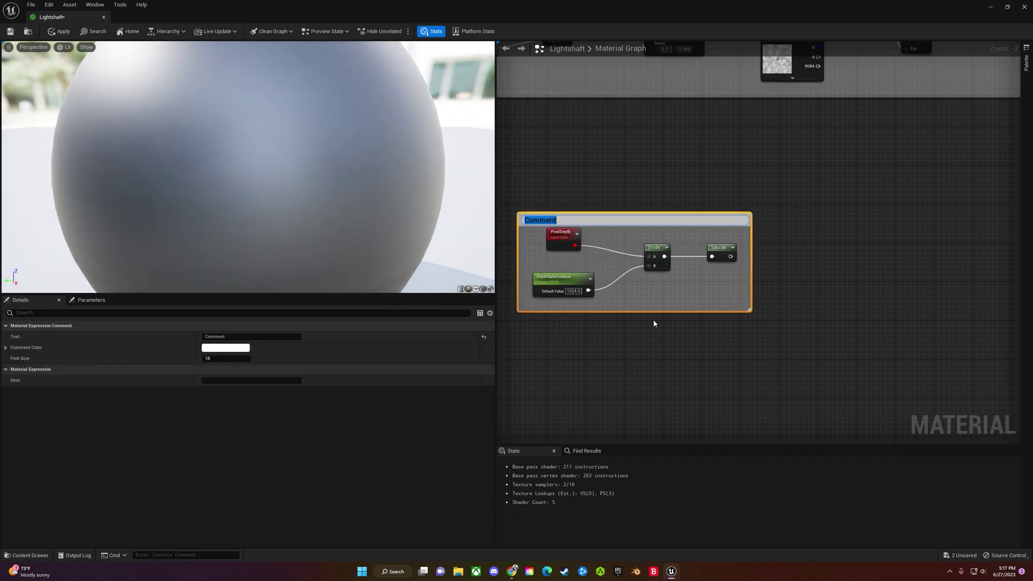
text(Depthfade)
click(643, 201)
drag(657, 221, 850, 207)
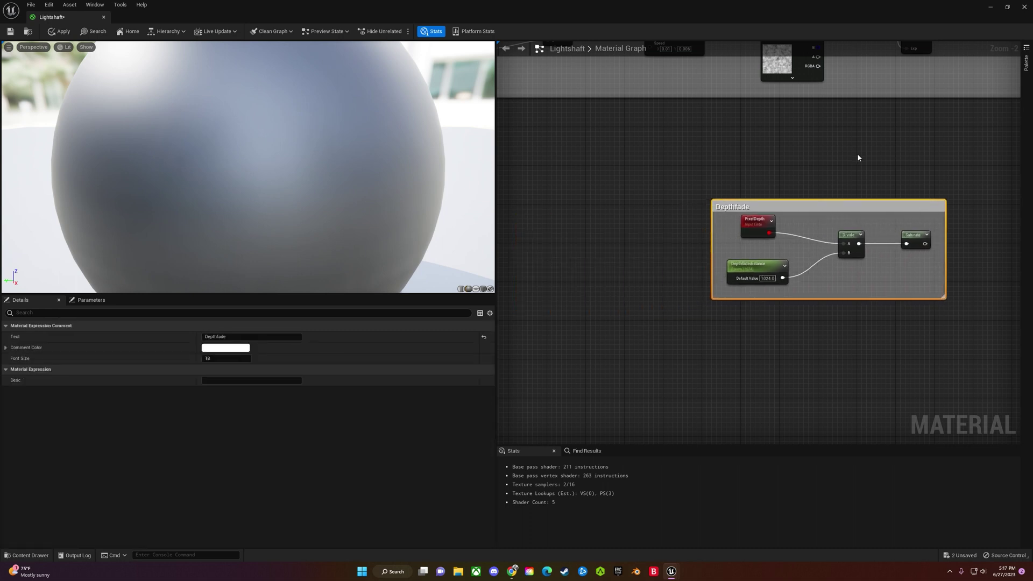
Add a vector parameter in the empty area between the cloud noise group and the Lightshaft output node, keeping its default name
right_drag(857, 156, 708, 183)
scroll(708, 183, down, 3)
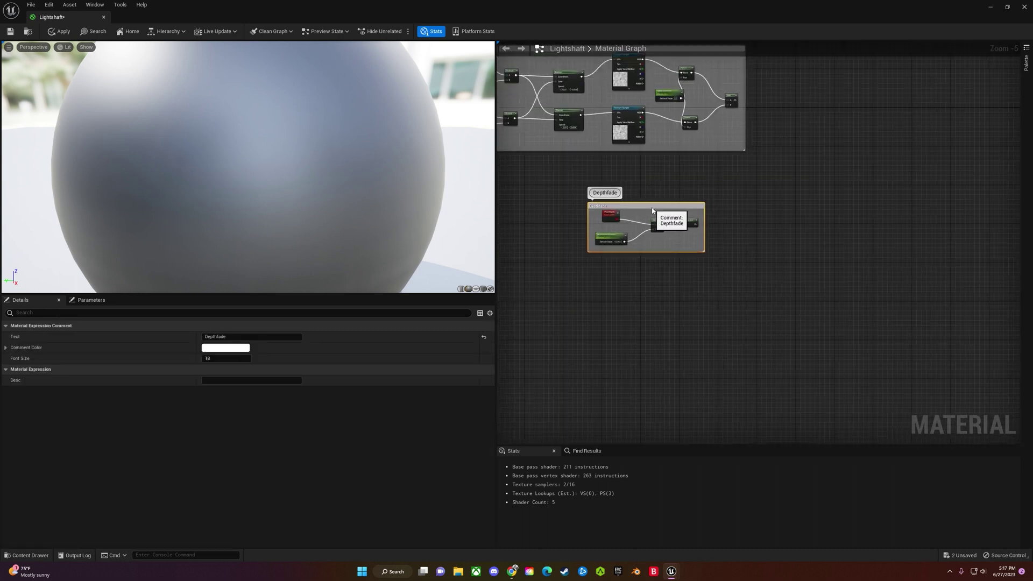
right_drag(755, 193, 635, 203)
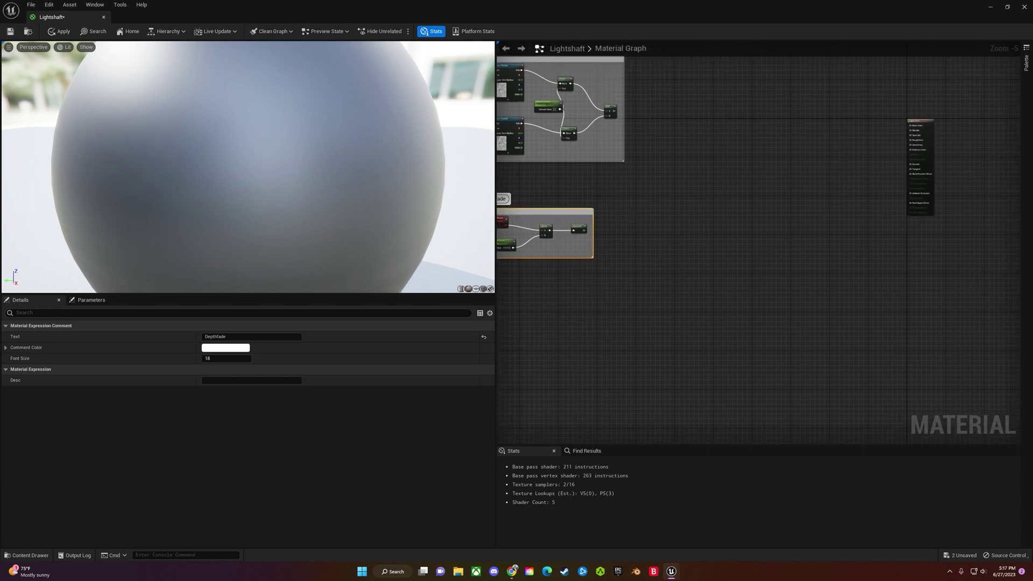
right_drag(695, 82, 607, 146)
scroll(609, 145, up, 1)
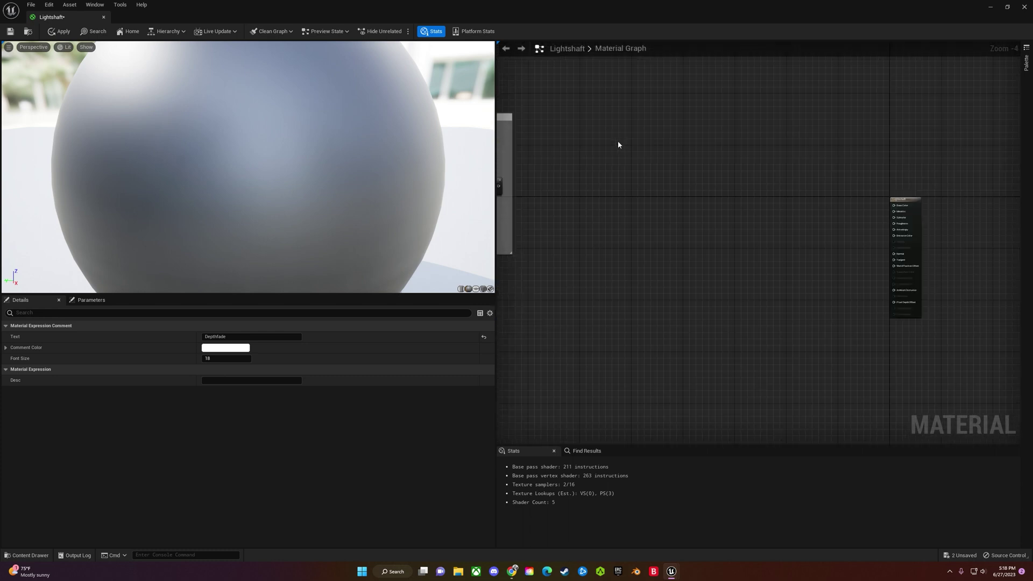
click(619, 138)
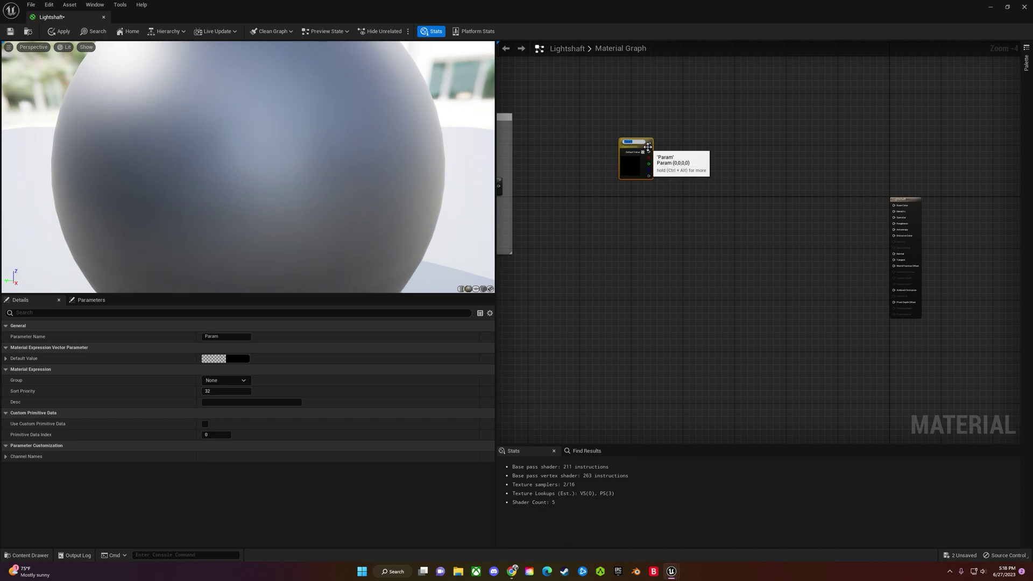
scroll(647, 146, up, 1)
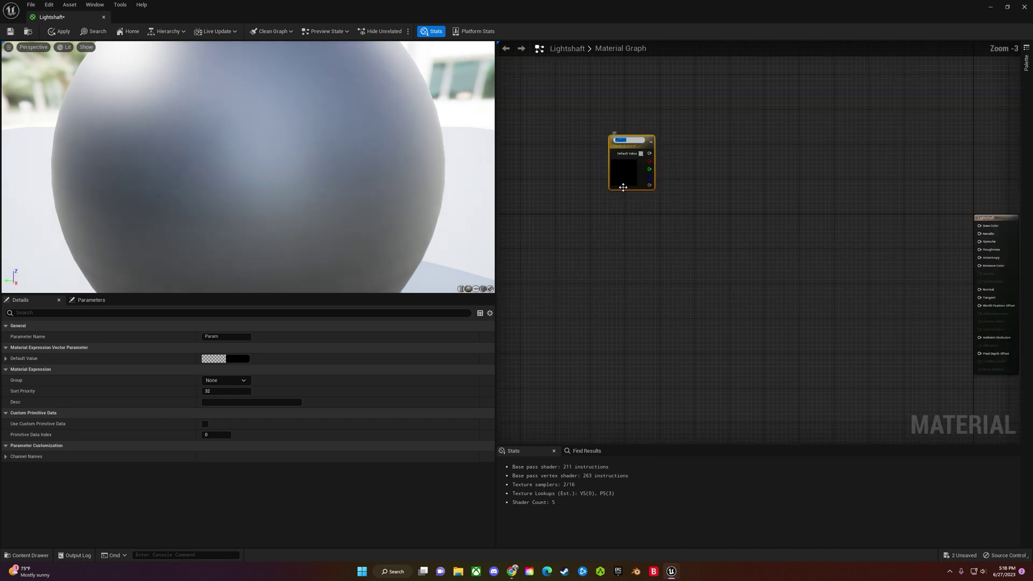
click(634, 245)
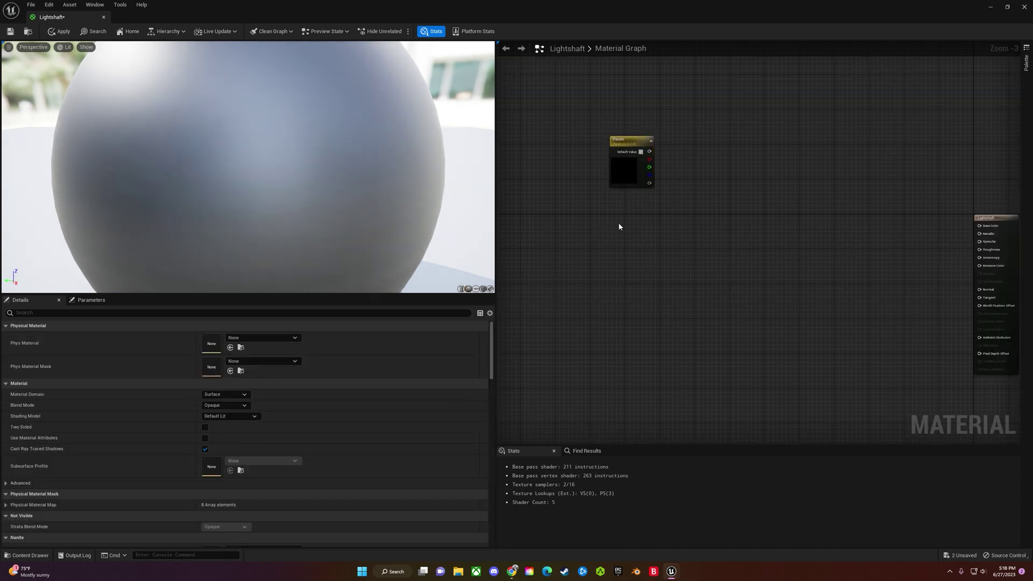
click(618, 222)
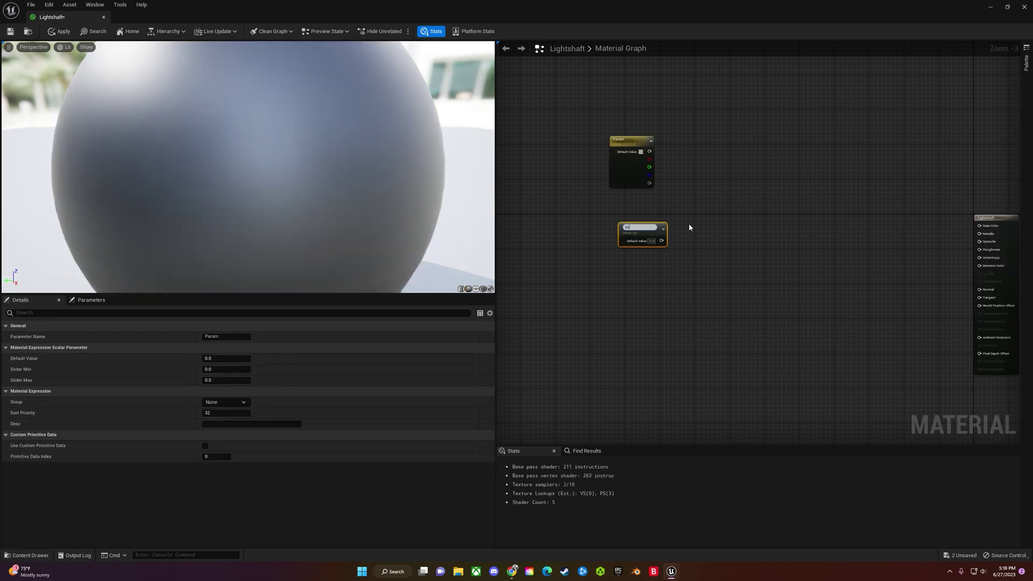
text(sss)
key(Return)
key(Delete)
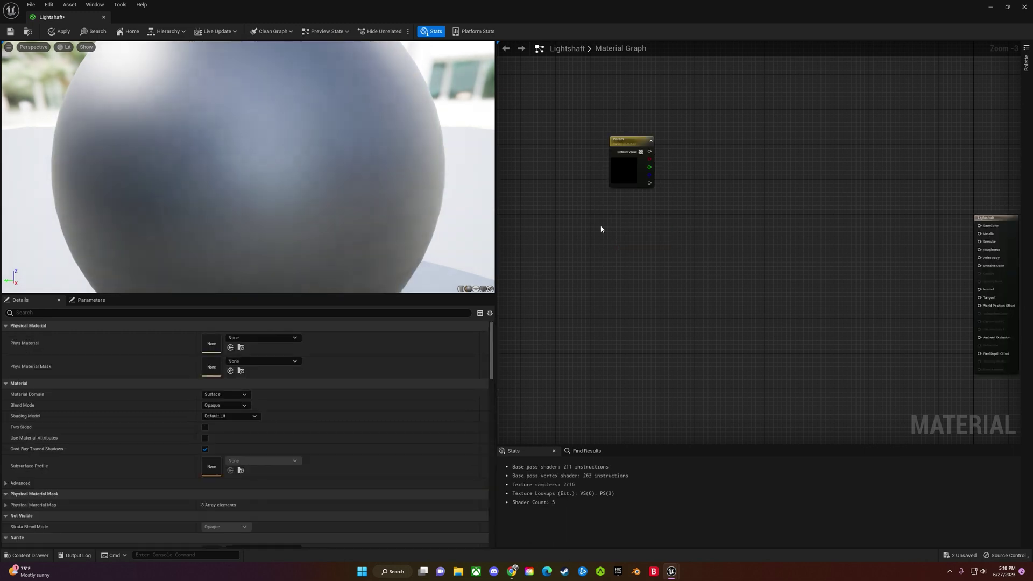
Create a scalar parameter named "color intesnity" and place it directly below the vector parameter
click(601, 228)
text(color intesnity)
key(Return)
drag(626, 233, 637, 212)
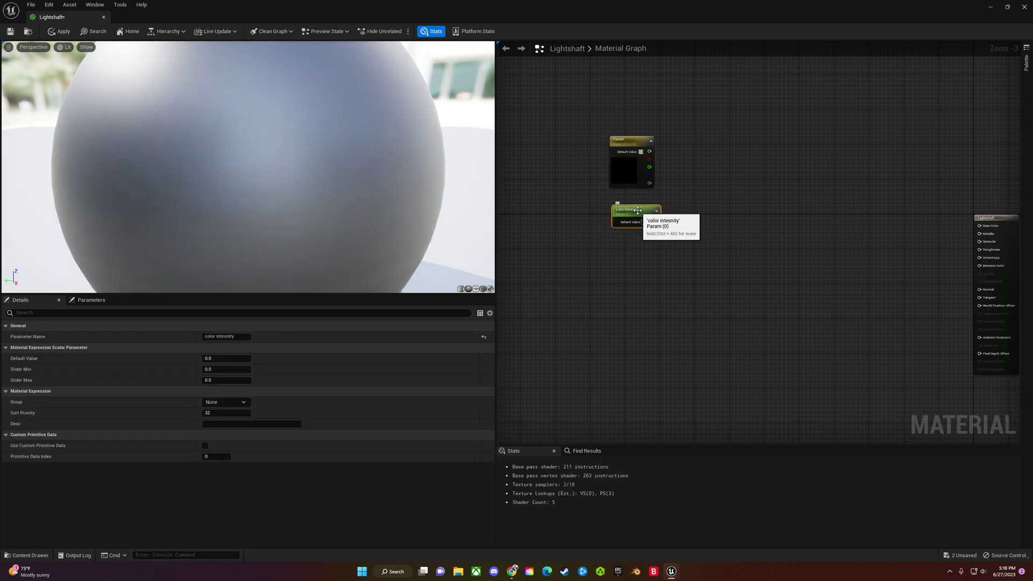
Add a Multiply node with the vector parameter feeding A and the color intensity scalar feeding B
click(695, 168)
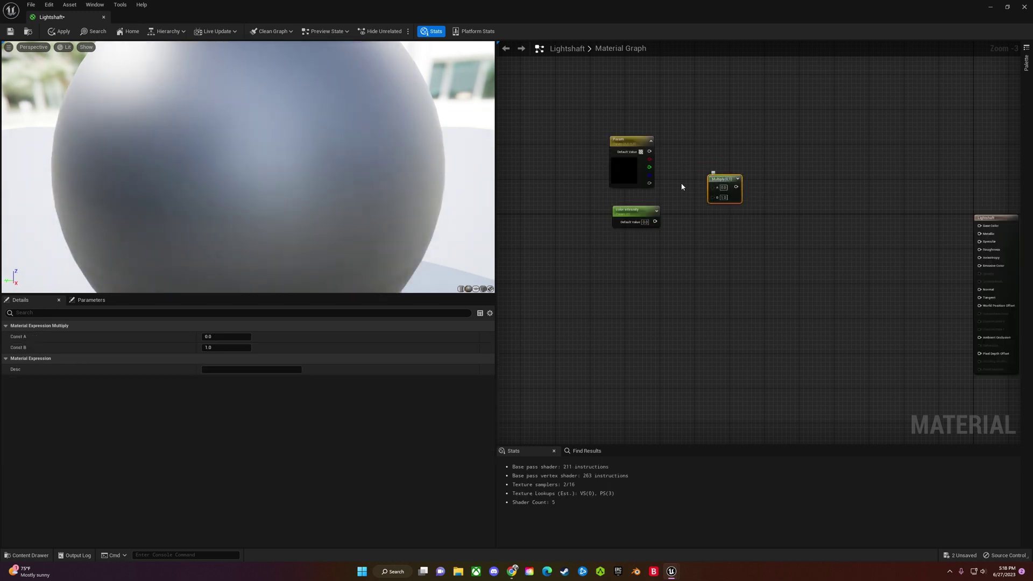
drag(655, 222, 713, 197)
drag(649, 151, 713, 186)
Set the vector parameter's default color to white
click(630, 164)
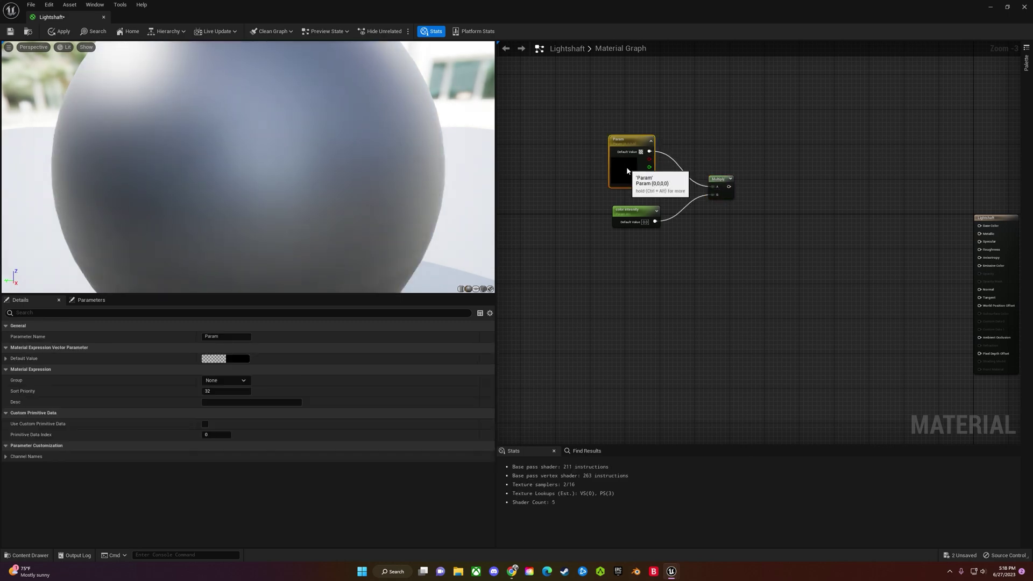
double_click(625, 169)
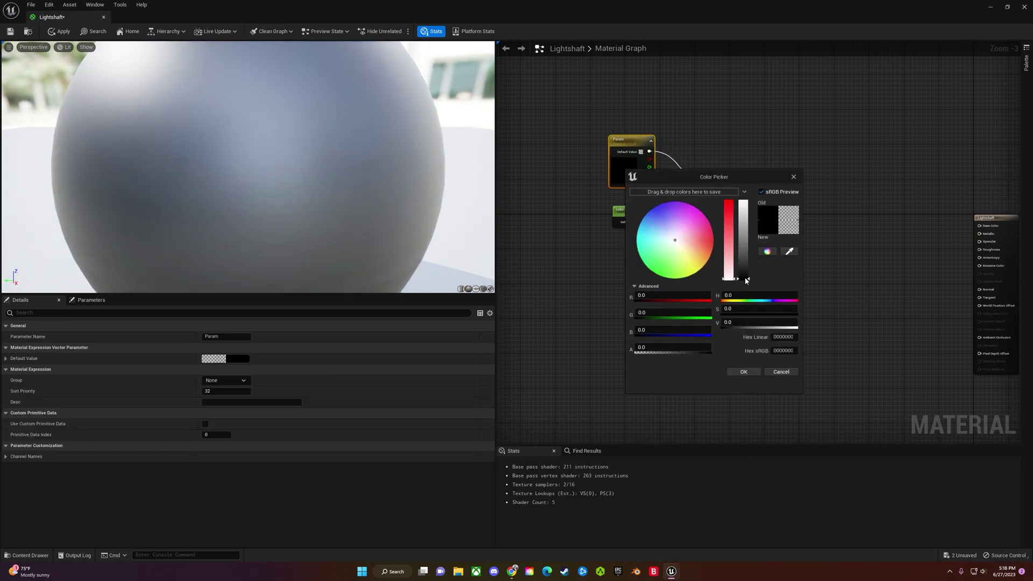
drag(744, 279, 743, 199)
click(743, 372)
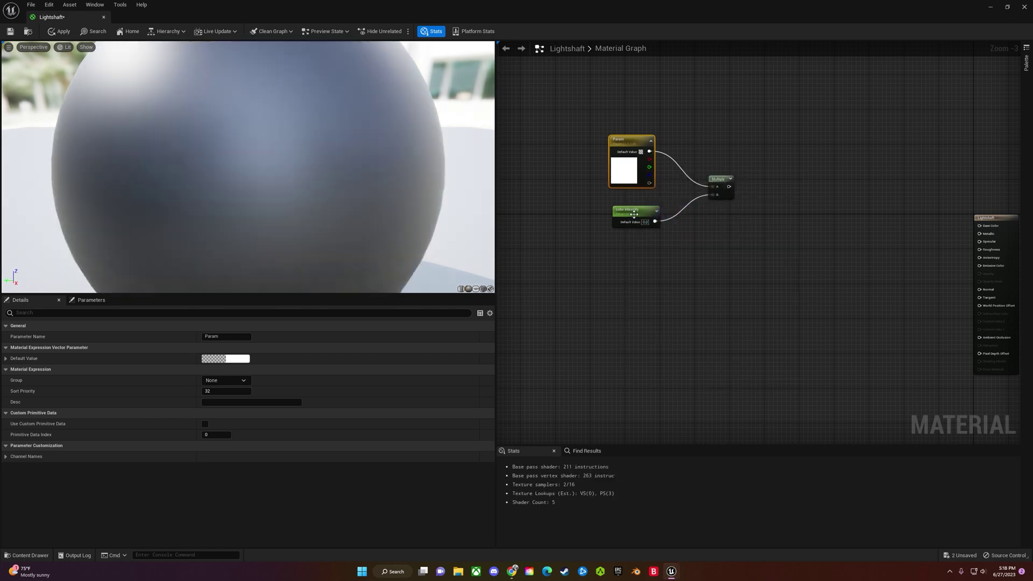
Shift the color intensity parameter slightly down and set its default value to 20
click(634, 214)
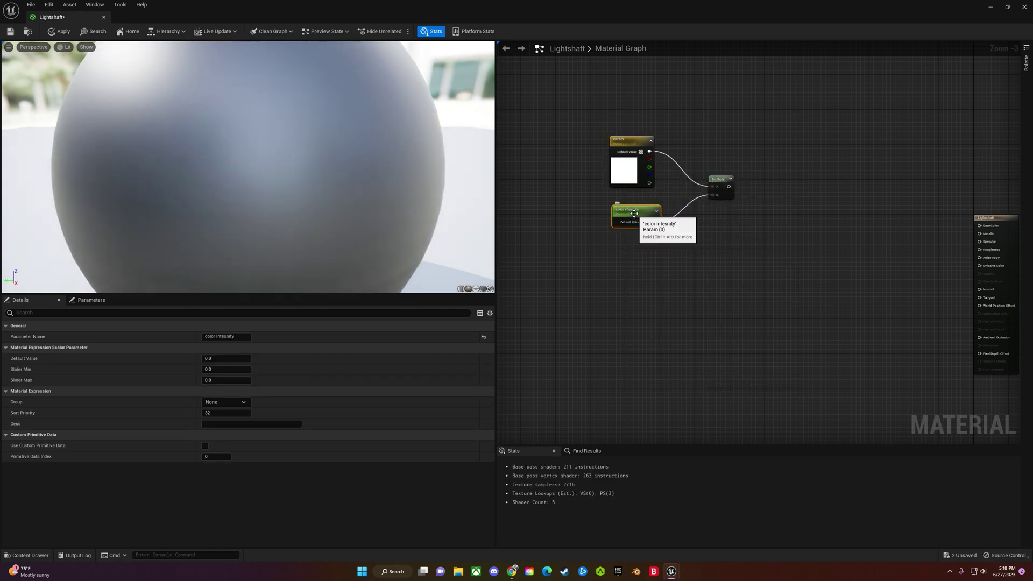
drag(634, 213, 634, 218)
click(644, 226)
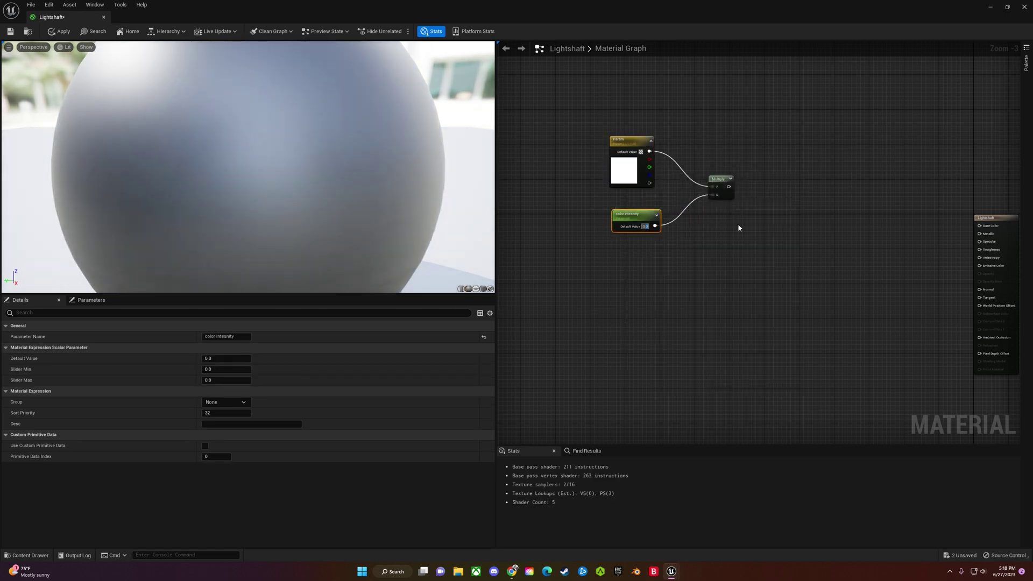
text(0.2)
key(Return)
text(20.2)
key(Return)
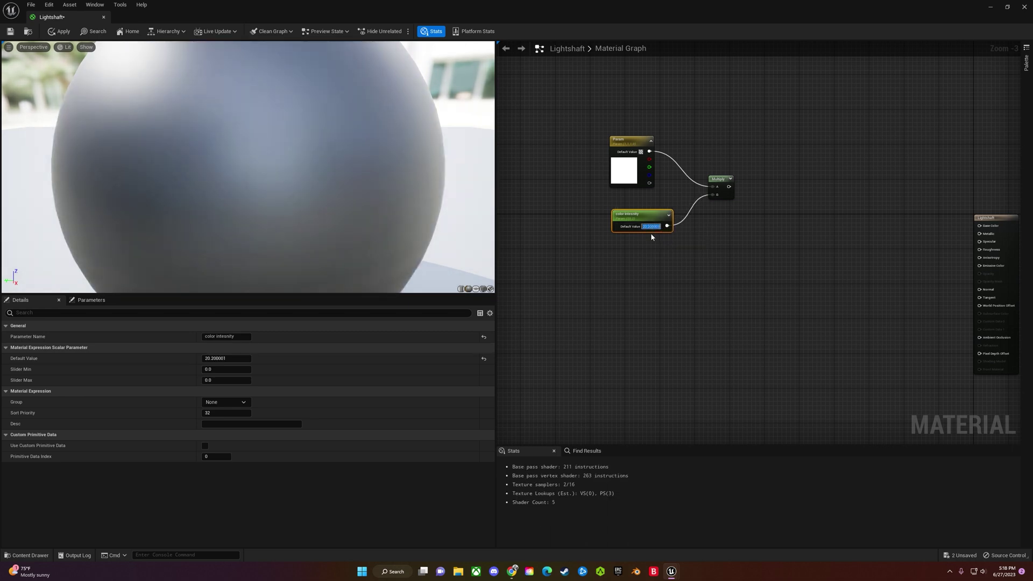
text(20)
key(Return)
Add a second Multiply node below and right of the first, and connect the first Multiply's result to its A input
click(739, 272)
key(m)
click(739, 271)
drag(750, 277, 764, 254)
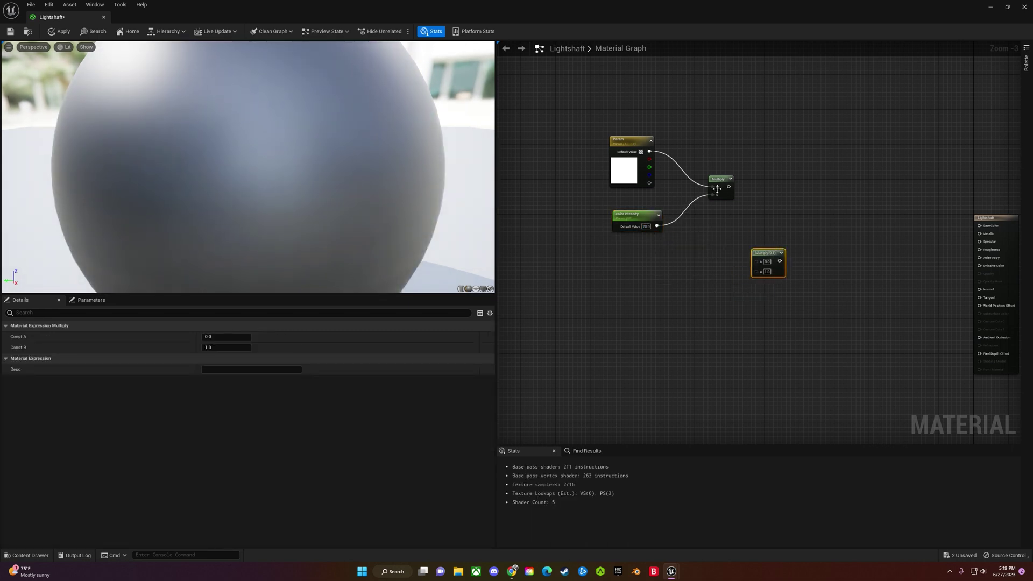
drag(729, 187, 758, 261)
Group the vector parameter, color intensity and their Multiply node in a comment titled Emissive Color
drag(751, 143, 592, 234)
key(c)
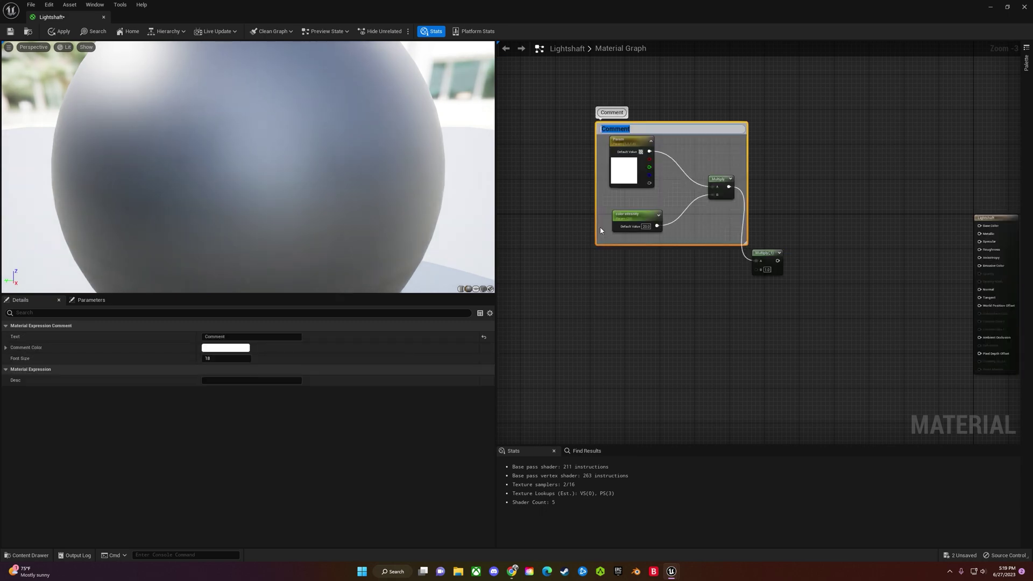
text(Emissive Color)
key(Return)
Add a Multiply node combining the cloud noise Add result in A with the Depthfade Saturate result in B, and save the material
scroll(652, 318, down, 3)
right_drag(647, 316, 651, 233)
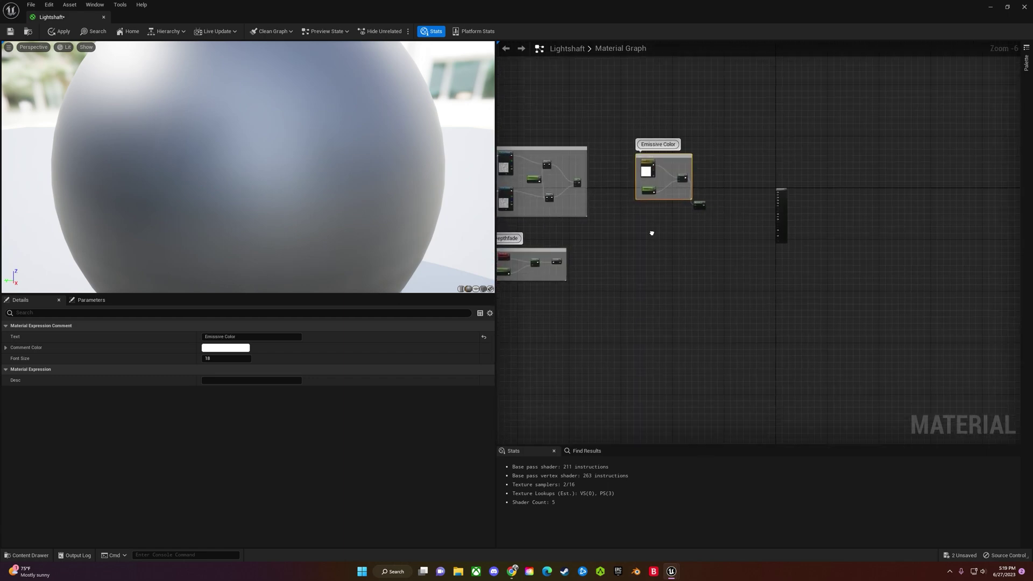
scroll(607, 265, up, 2)
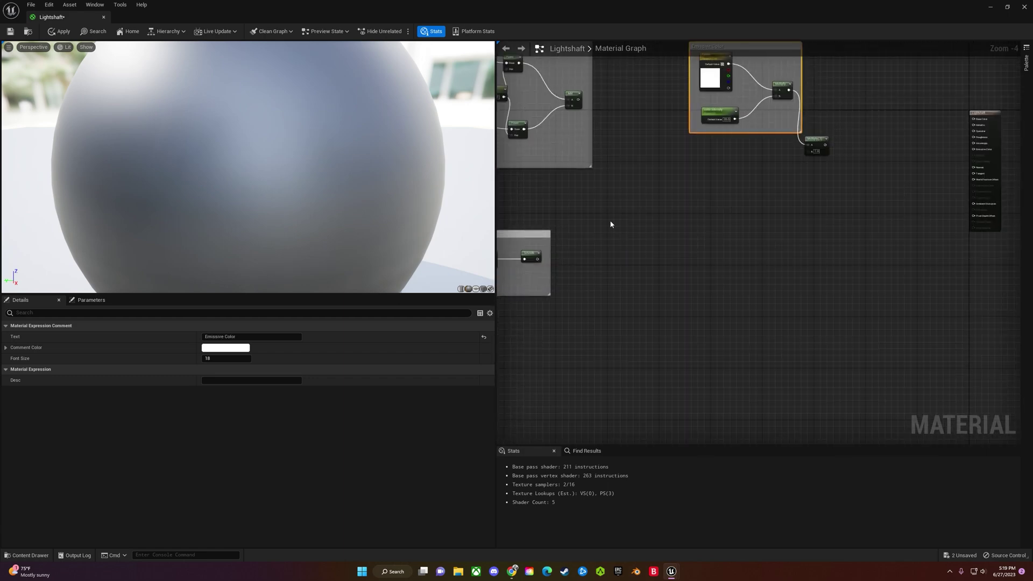
click(598, 209)
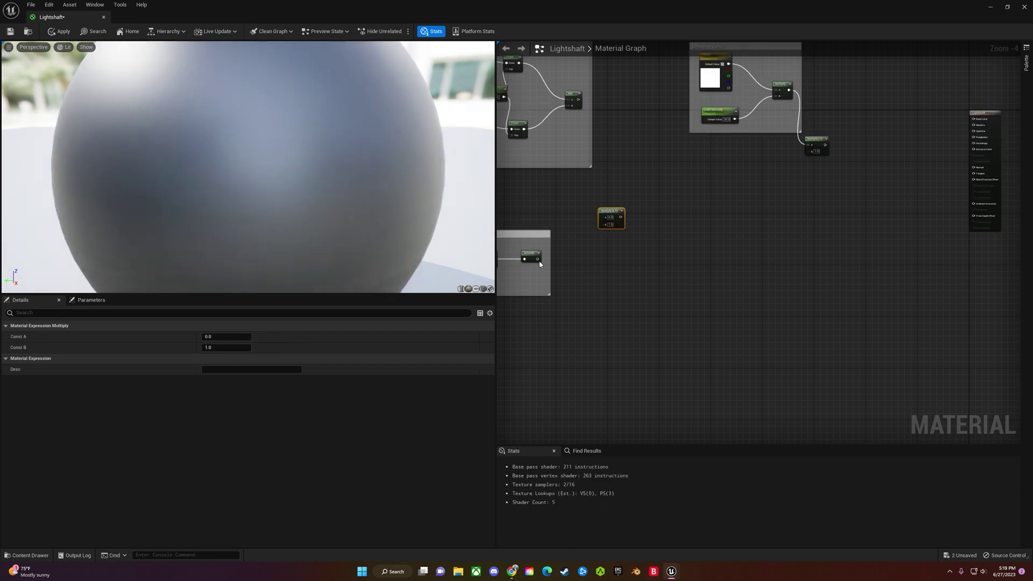
drag(537, 259, 600, 225)
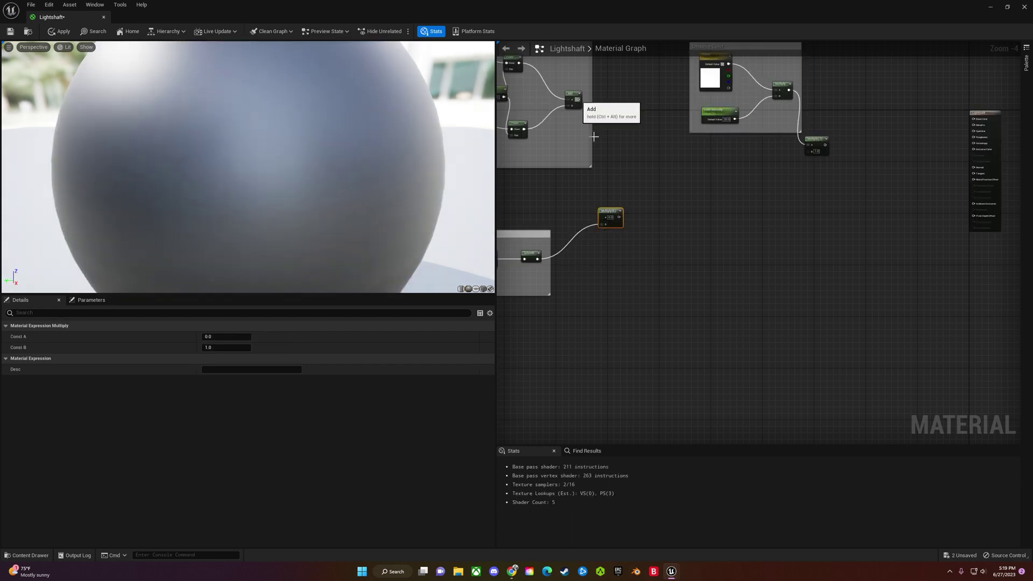
drag(578, 100, 602, 220)
right_drag(680, 263, 648, 231)
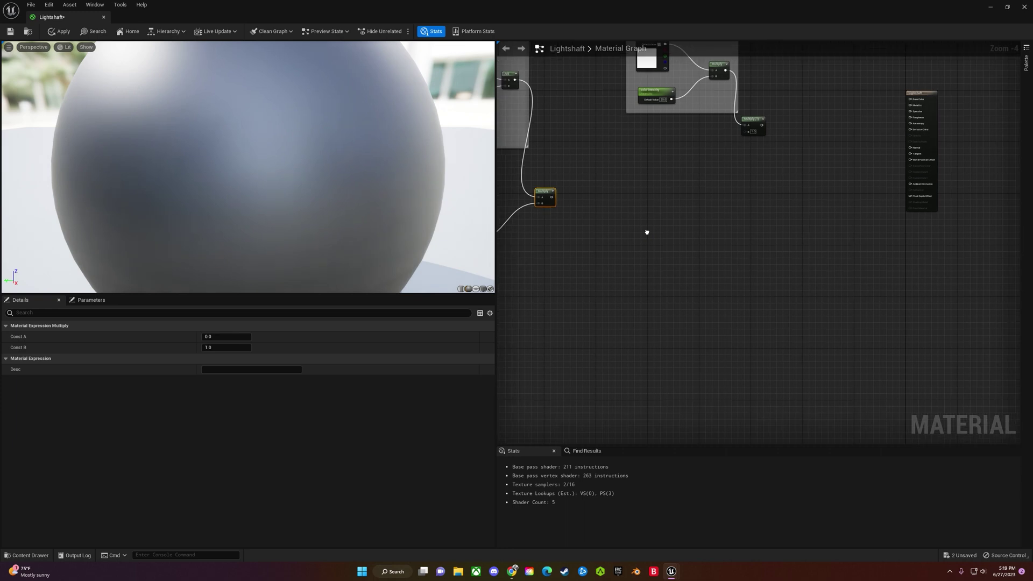
key(ctrl+s)
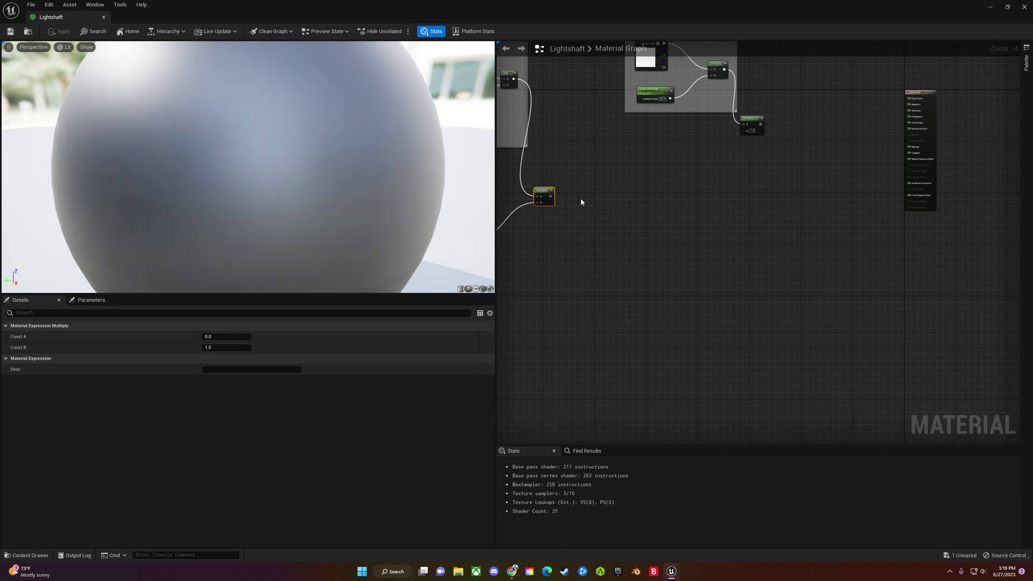
Create a scalar parameter named geodepthfadeddistance below and right of the Multiply that combines cloud noise and depth fade
scroll(581, 198, up, 1)
right_drag(581, 198, 597, 184)
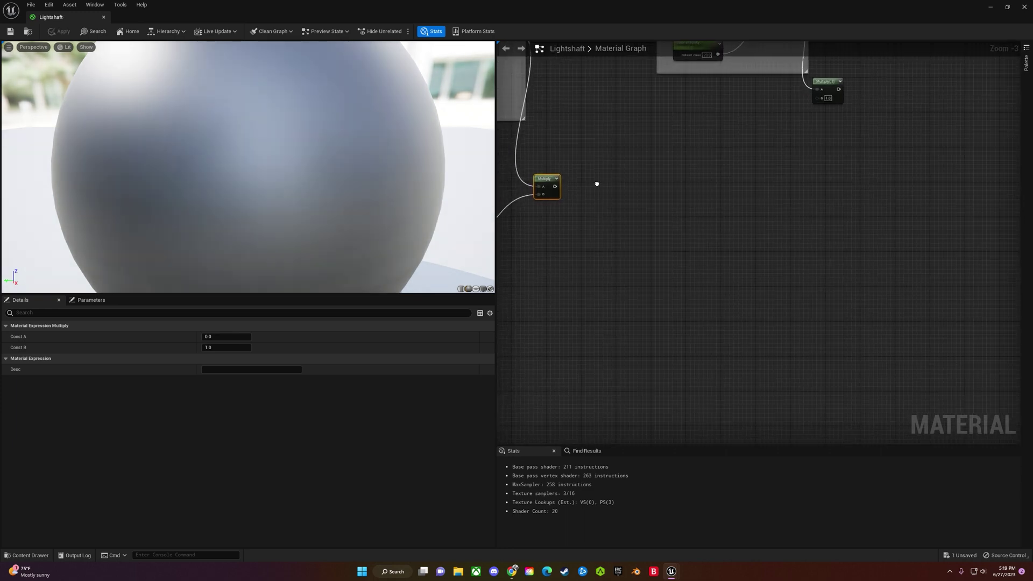
click(601, 267)
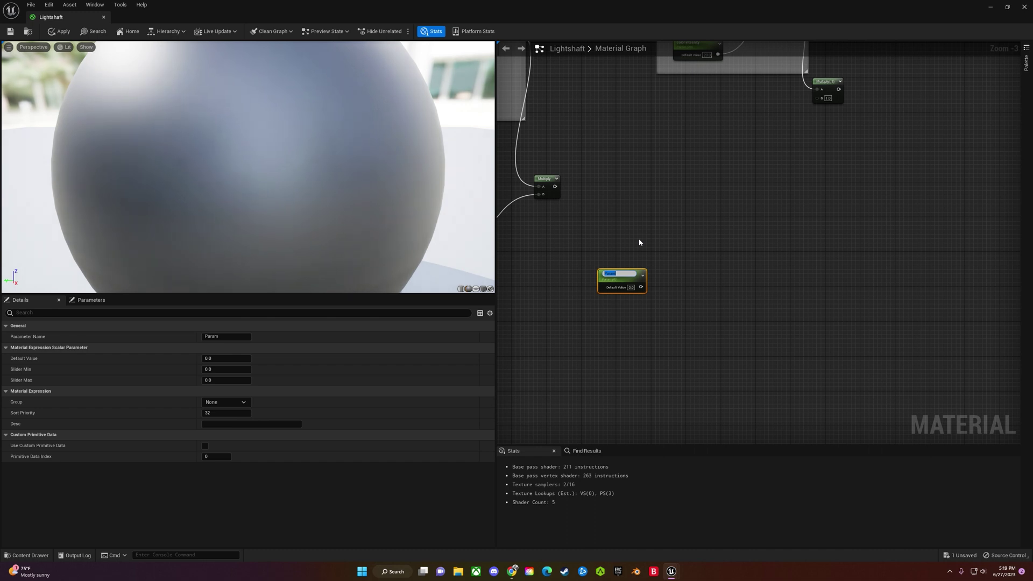
text(d)
text(eodepthfaded)
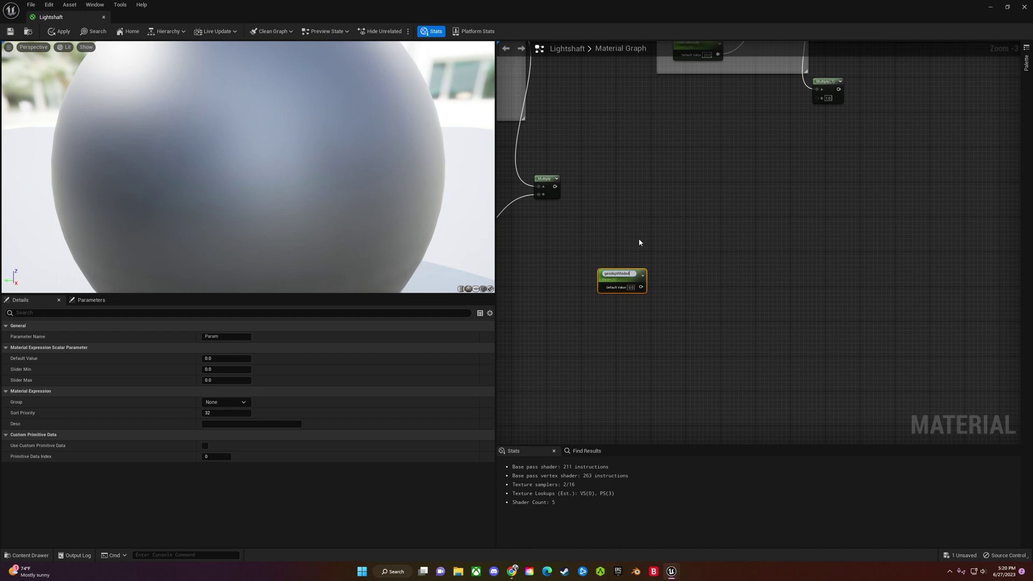
text(distance)
key(Return)
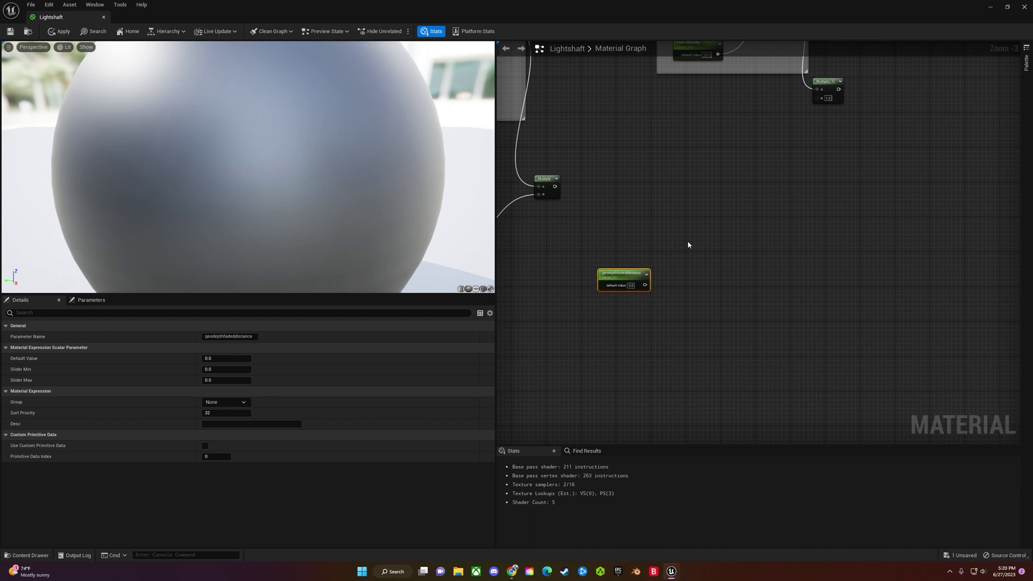
Add a Depth Fade node and position it above and to the right of the geodepthfadeddistance parameter
right_click(688, 245)
text(depth)
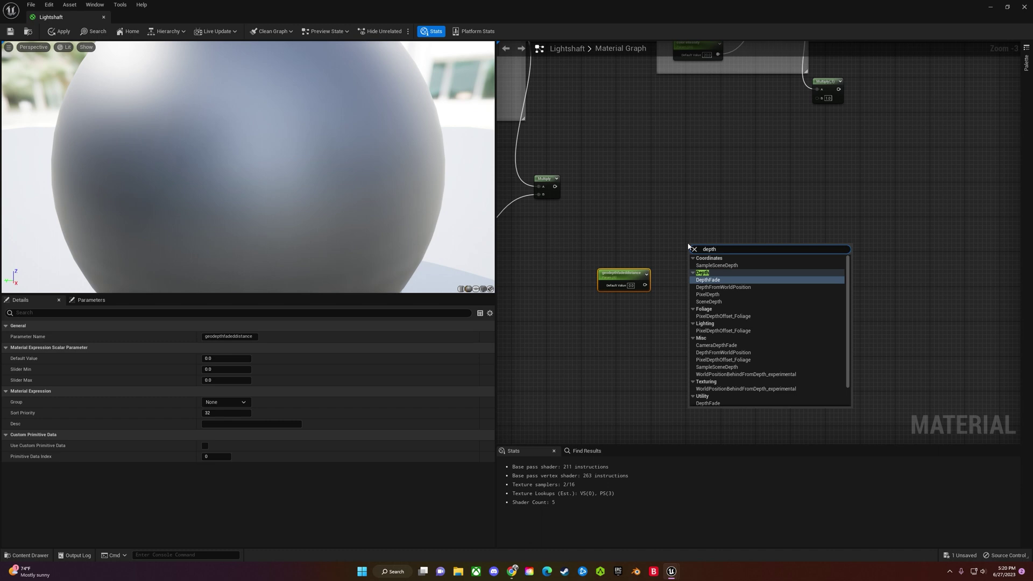
click(708, 280)
drag(716, 251, 715, 227)
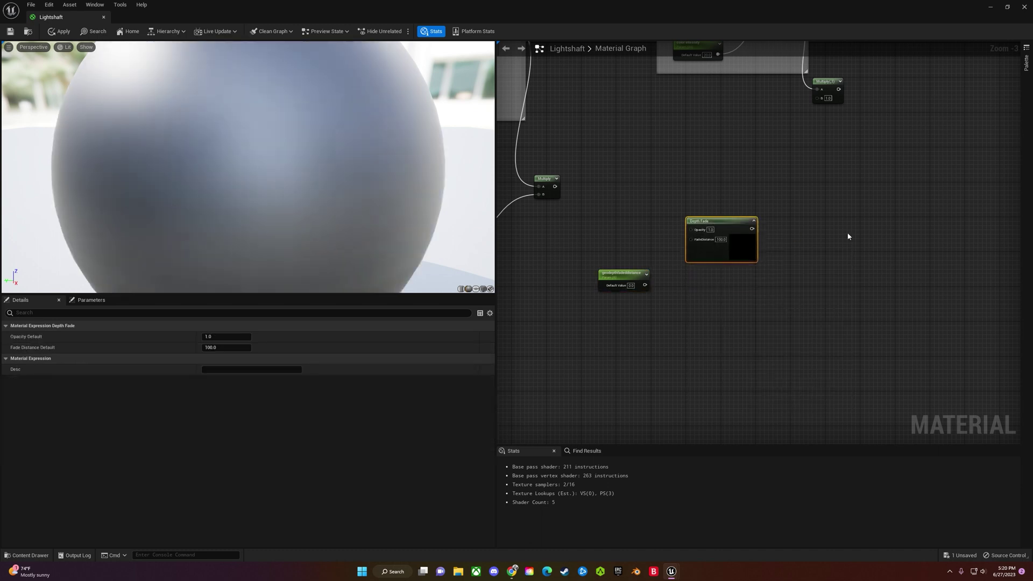
Add a Saturate node after Depth Fade, wiring the Multiply into Opacity, geodepthfadeddistance into FadeDistance and Depth Fade into Saturate
right_click(826, 233)
text(satur)
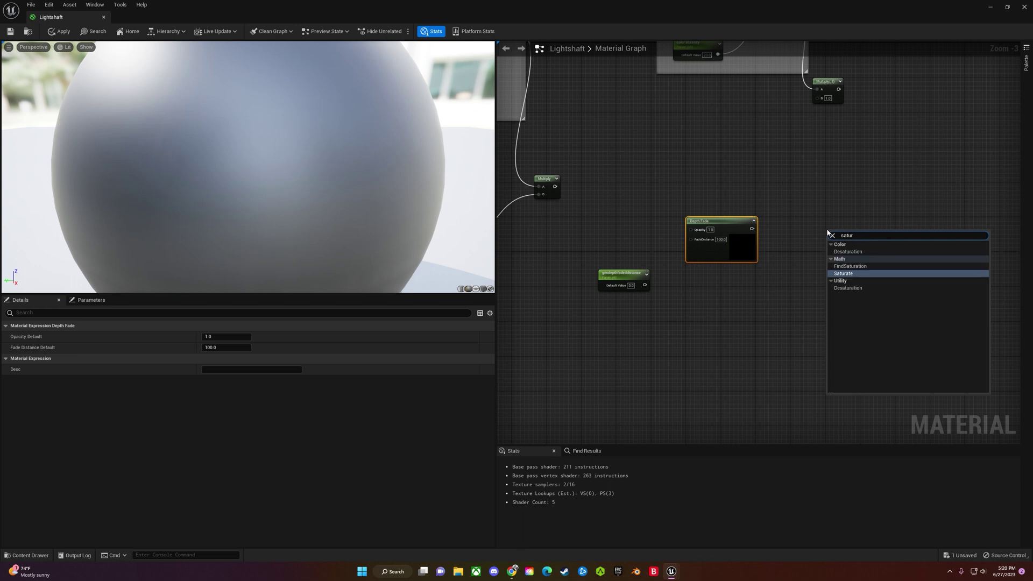
click(843, 274)
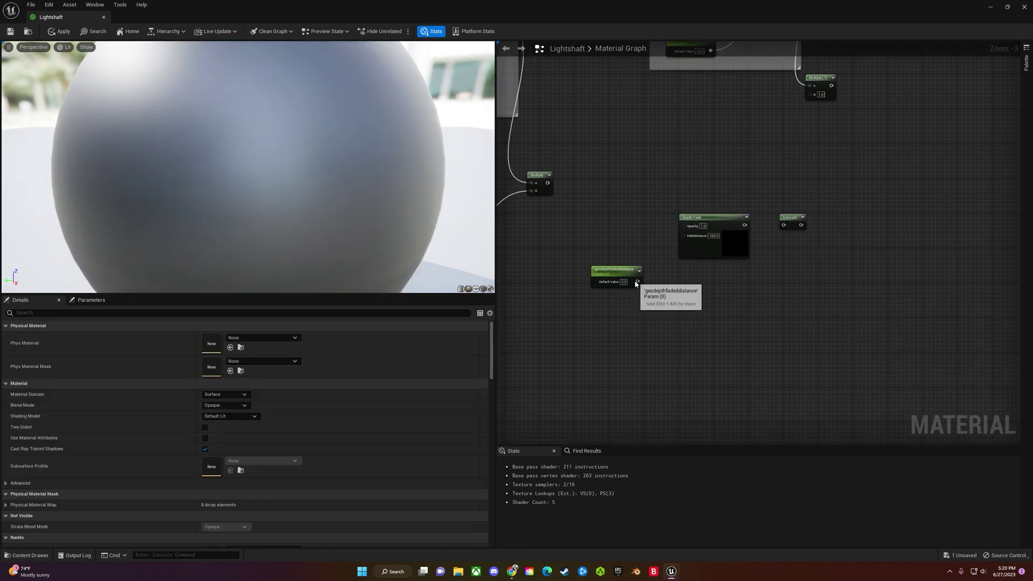
drag(637, 281, 682, 236)
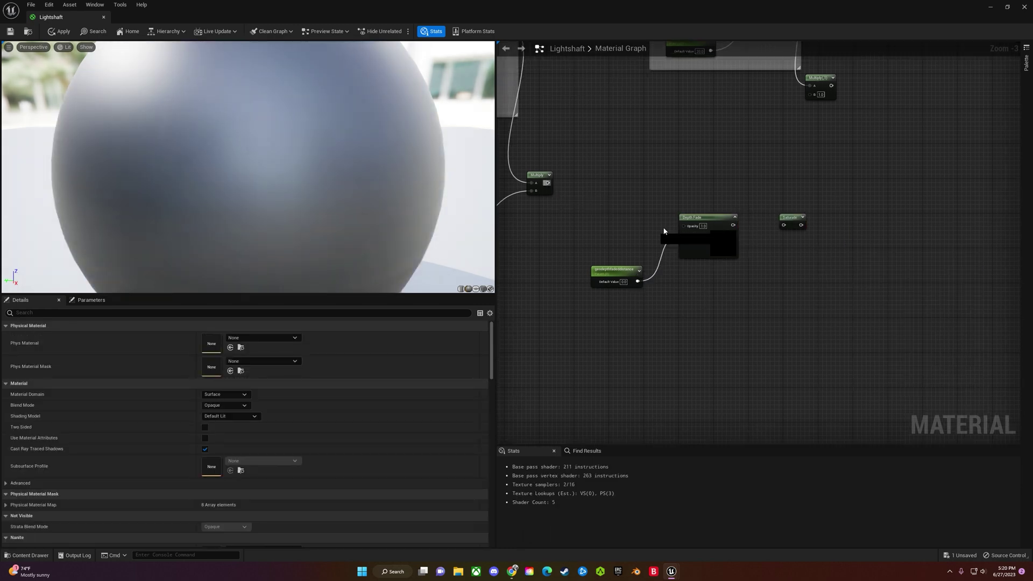
drag(547, 183, 783, 225)
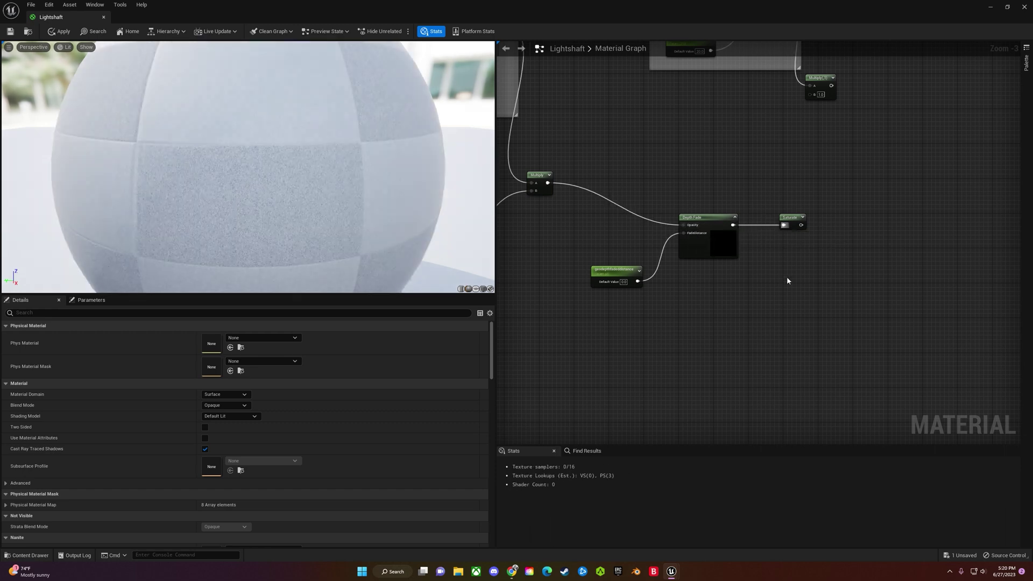
Create a scalar parameter named Fresnel Exponent below the geodepthfadeddistance parameter
right_drag(787, 280, 784, 250)
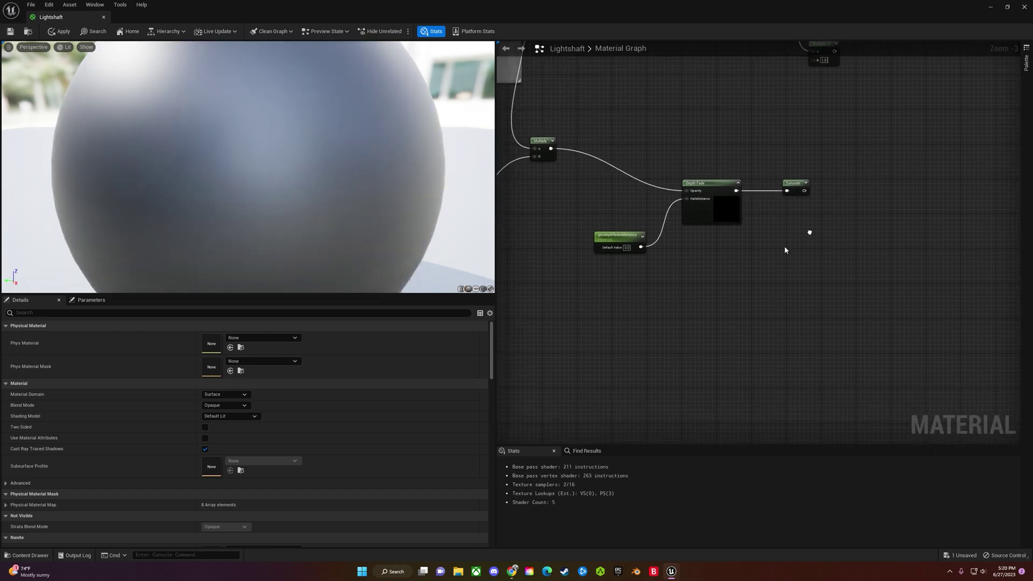
click(564, 285)
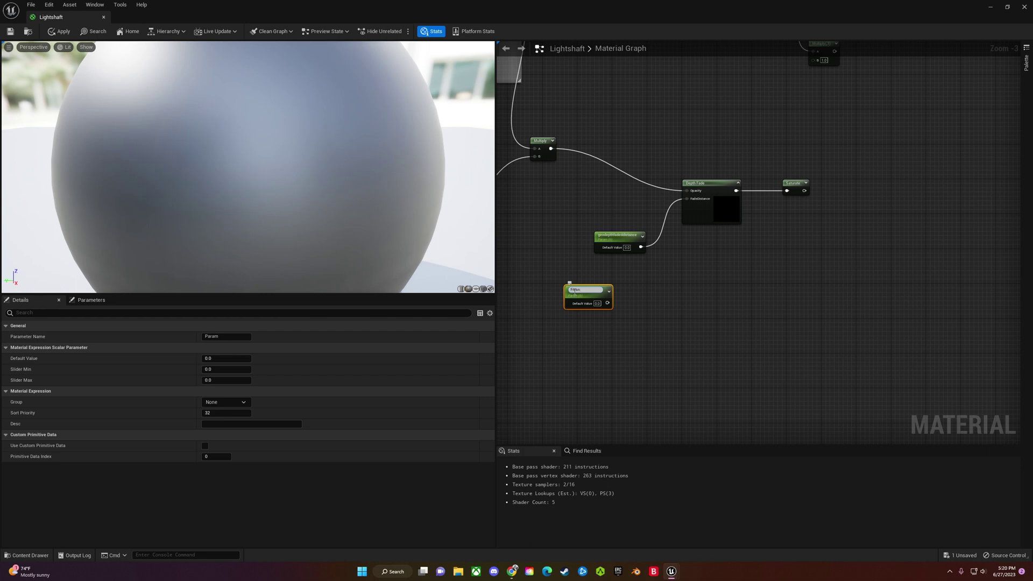
text(Fresnel Exponent)
click(587, 356)
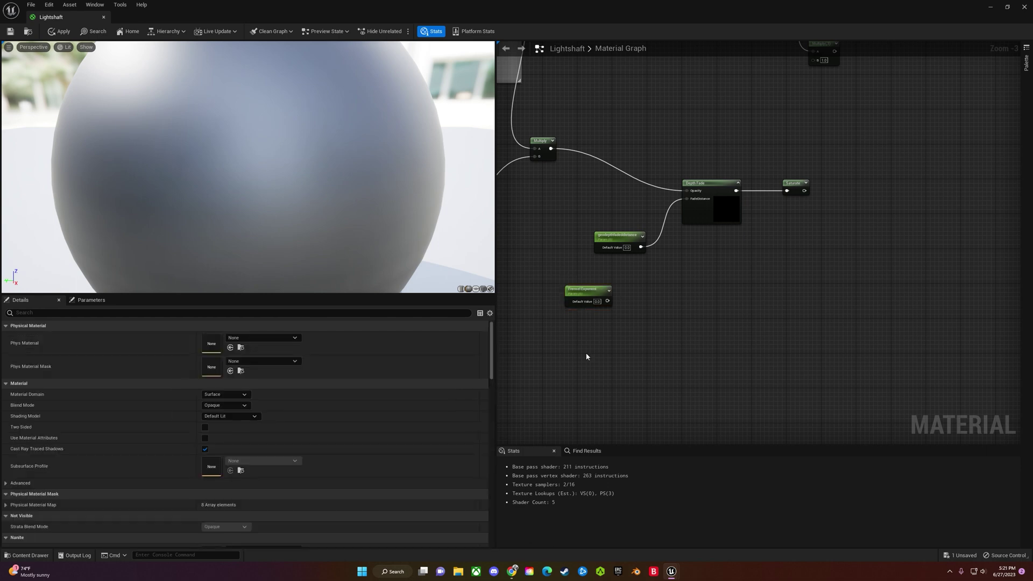
Add a VertexNormalWS node and place it directly below the Fresnel Exponent parameter
right_click(586, 356)
text(verte)
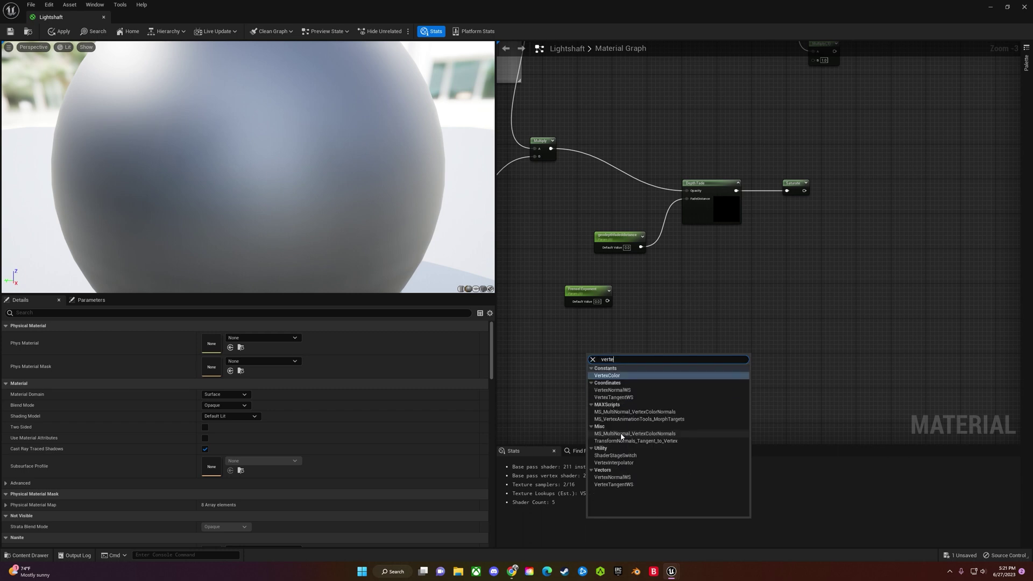
text(x)
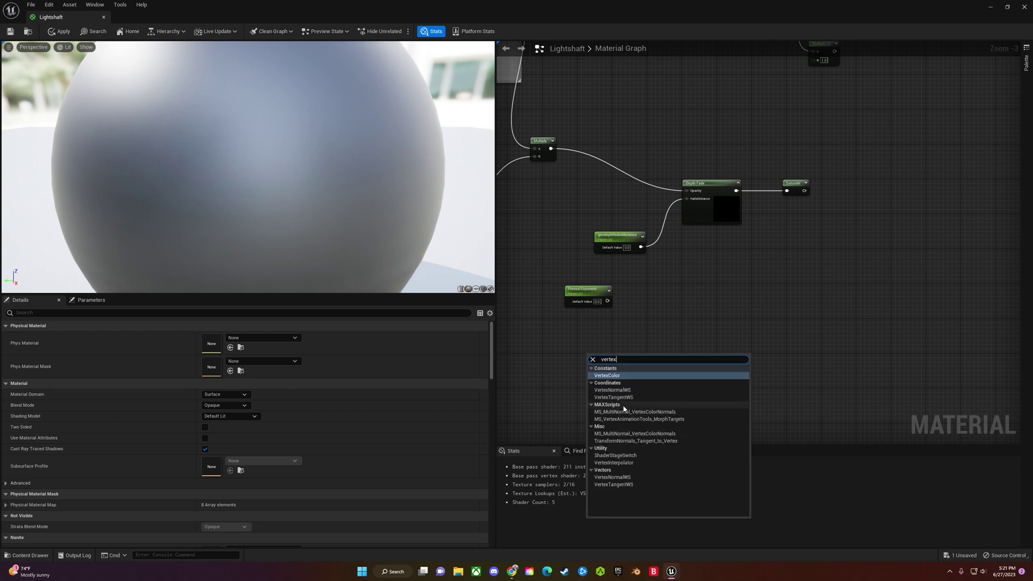
click(612, 390)
drag(614, 356, 596, 333)
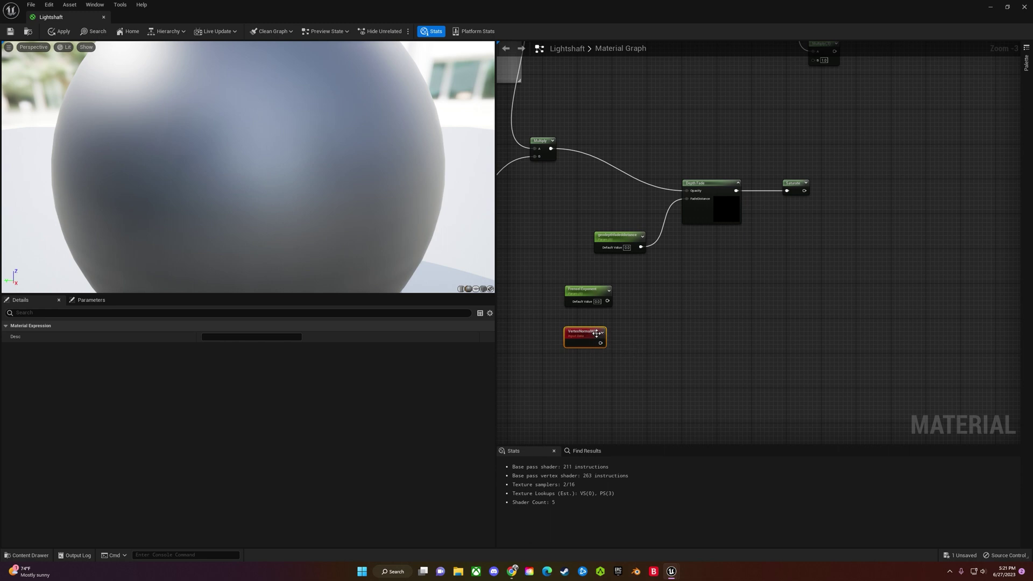
Add a Fresnel node, connecting Fresnel Exponent to its ExponentIn input and VertexNormalWS to its Normal input
scroll(596, 333, up, 1)
right_drag(680, 360, 680, 313)
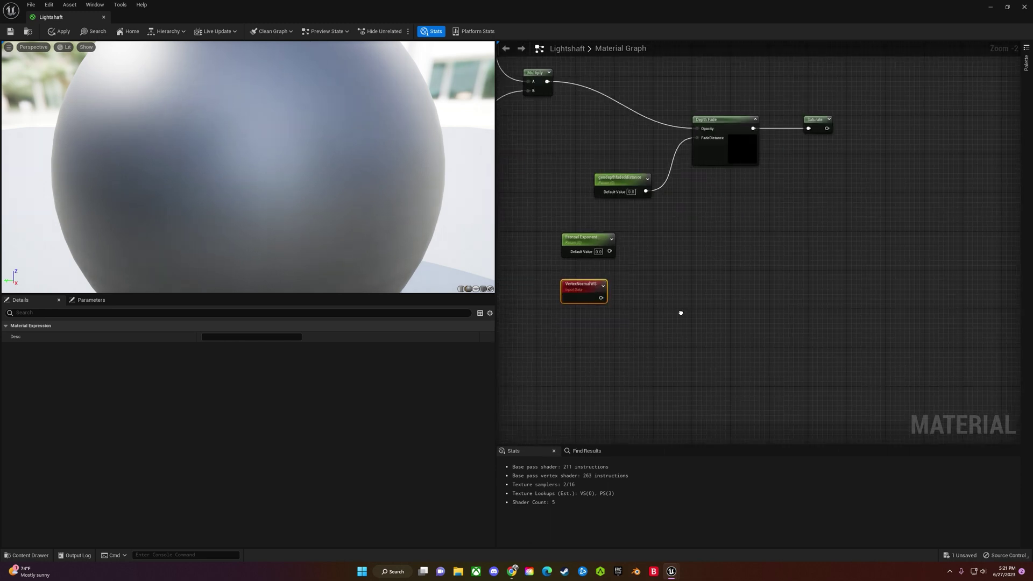
right_click(660, 270)
text(fres)
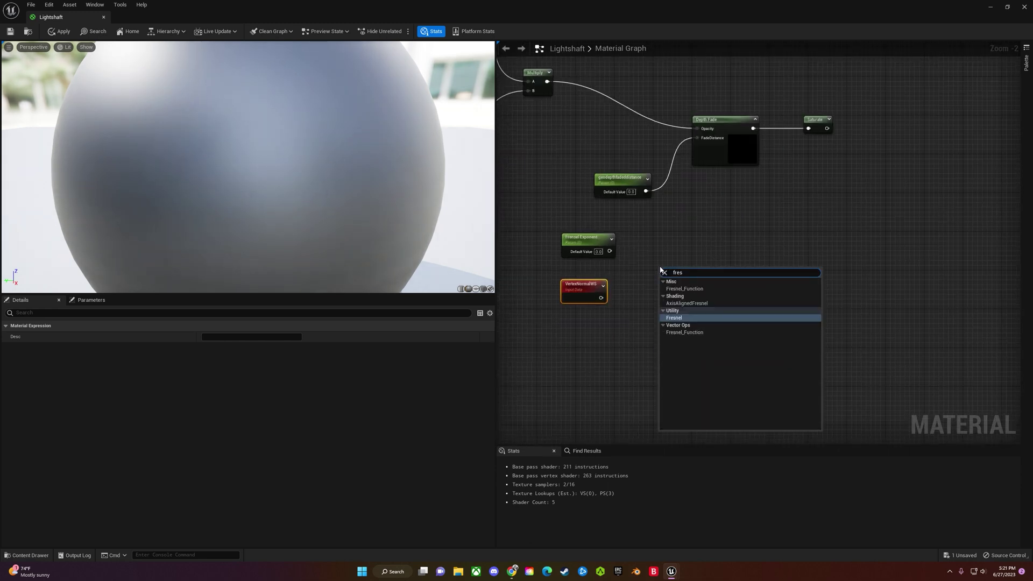
click(672, 318)
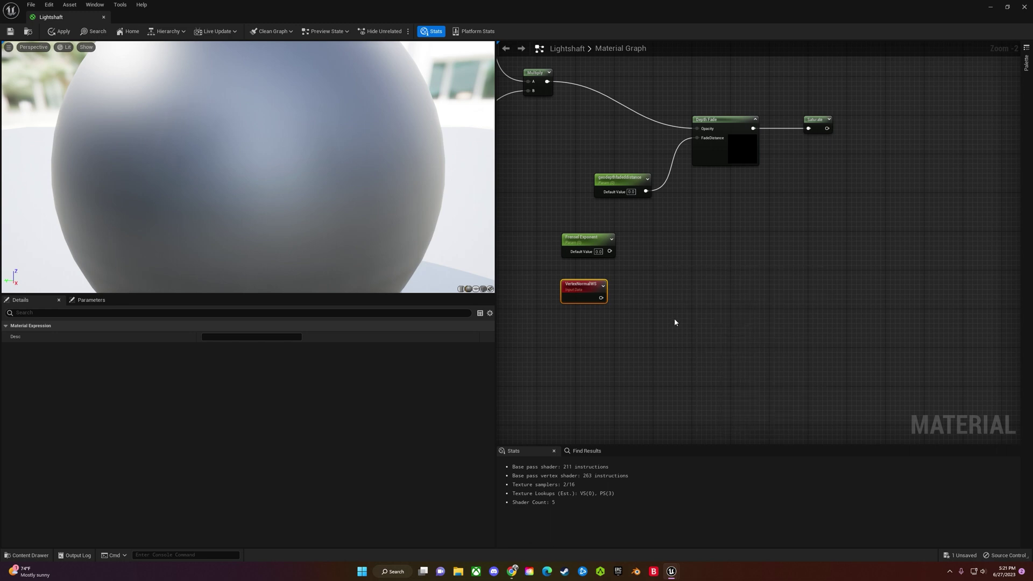
drag(688, 270, 698, 246)
drag(610, 251, 673, 254)
drag(601, 298, 672, 285)
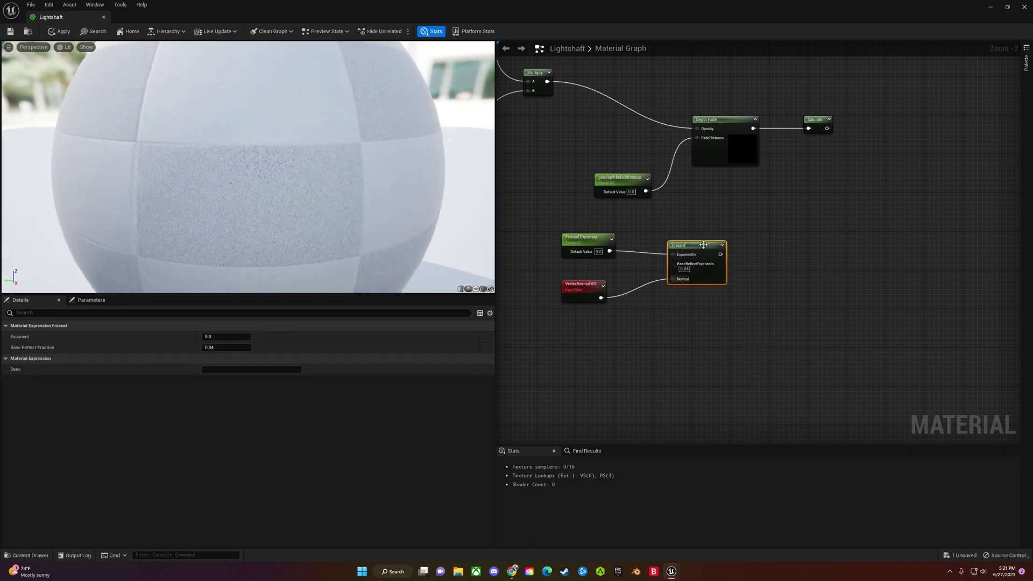
Add a One Minus (1-x) node beside the Fresnel node and feed it the Fresnel output
right_drag(817, 257, 721, 240)
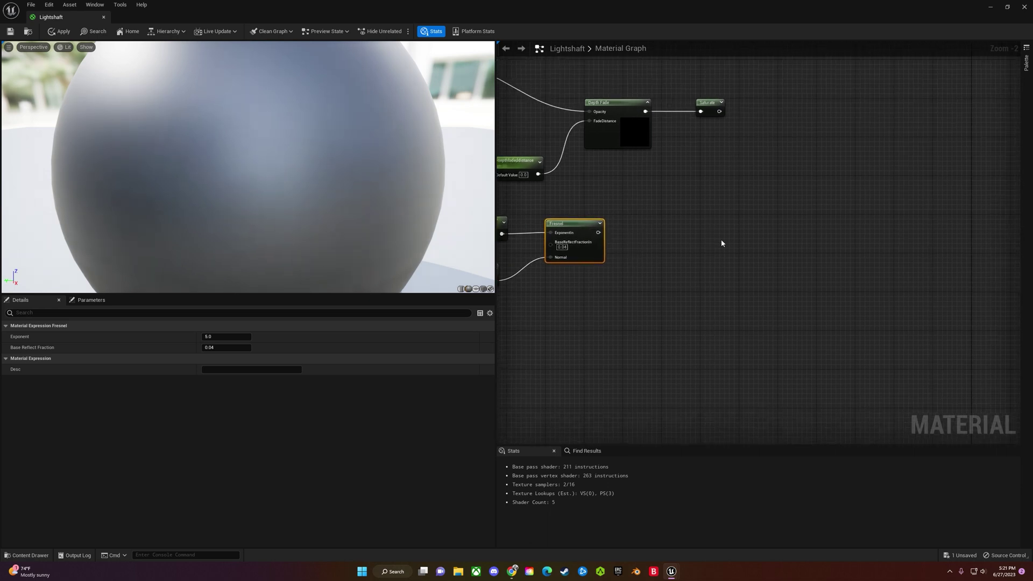
right_click(670, 239)
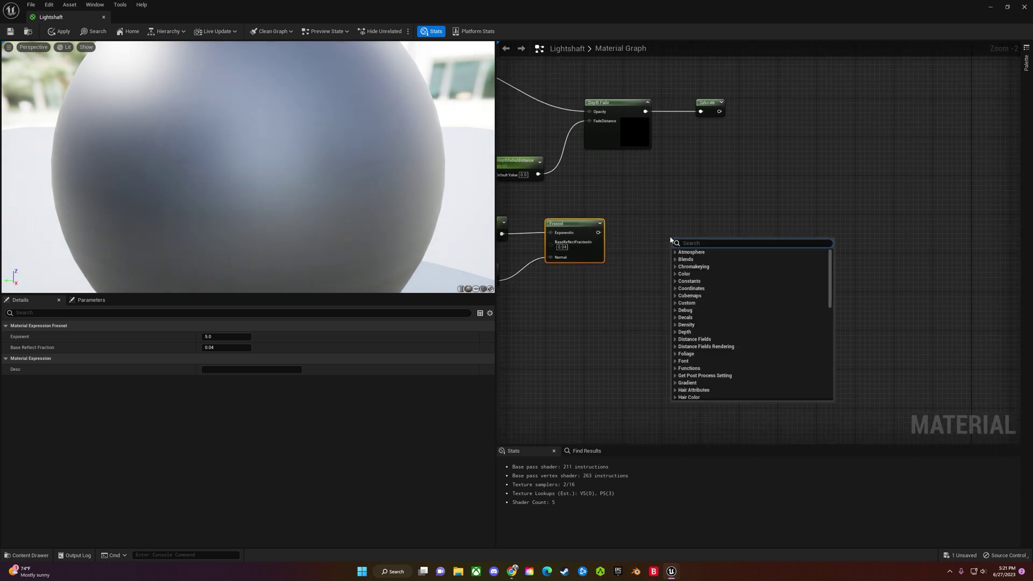
text(one)
click(682, 292)
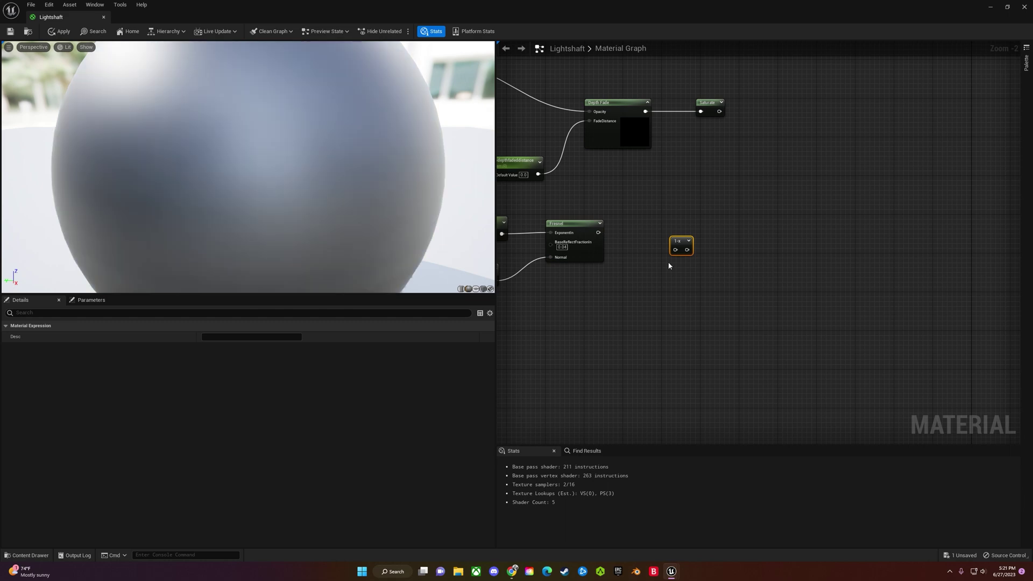
drag(677, 236, 644, 235)
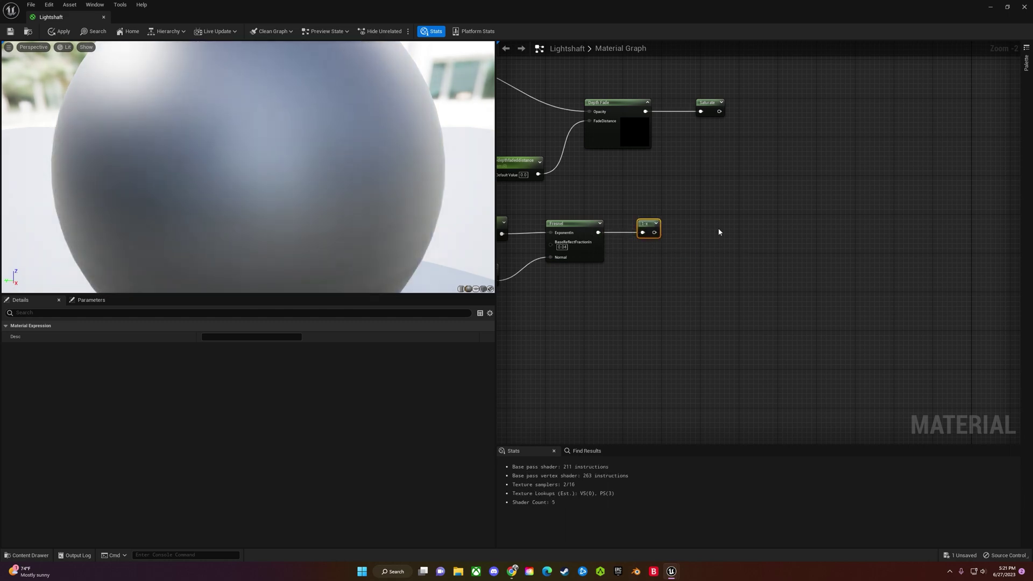
Add a RemapValueRange node and connect the 1-x output to its Input
right_click(718, 231)
text(remap)
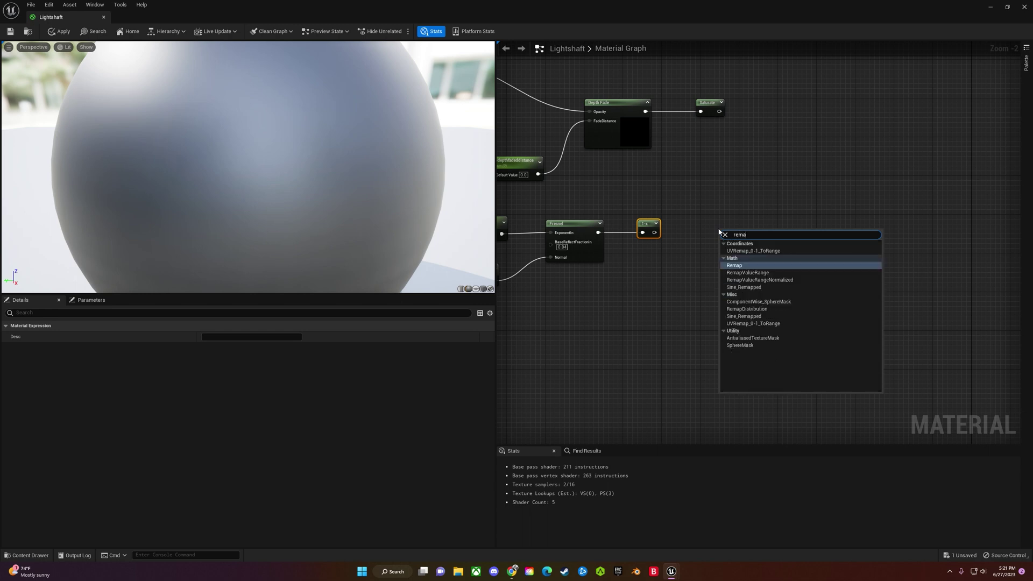
click(747, 273)
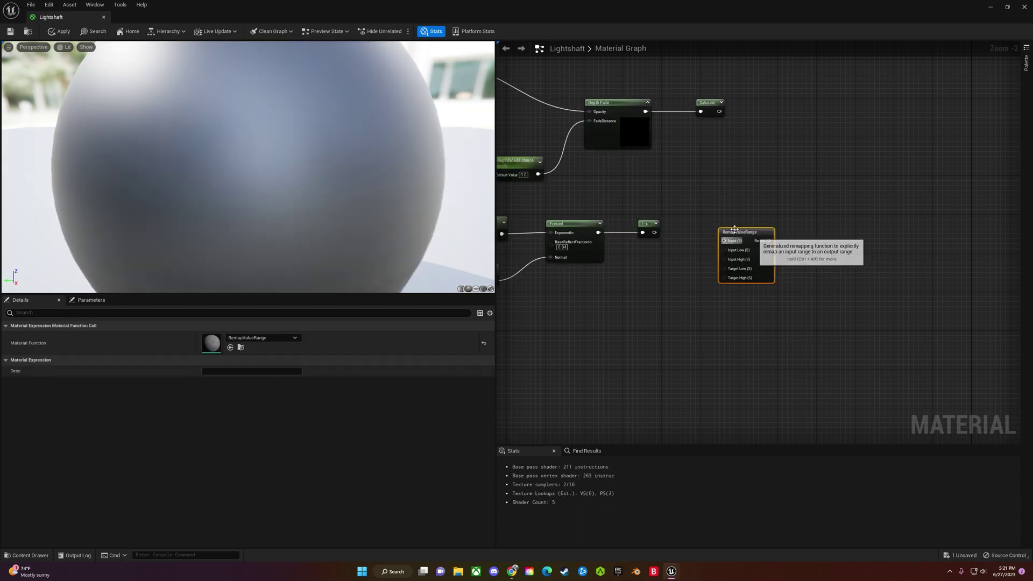
drag(653, 232, 720, 232)
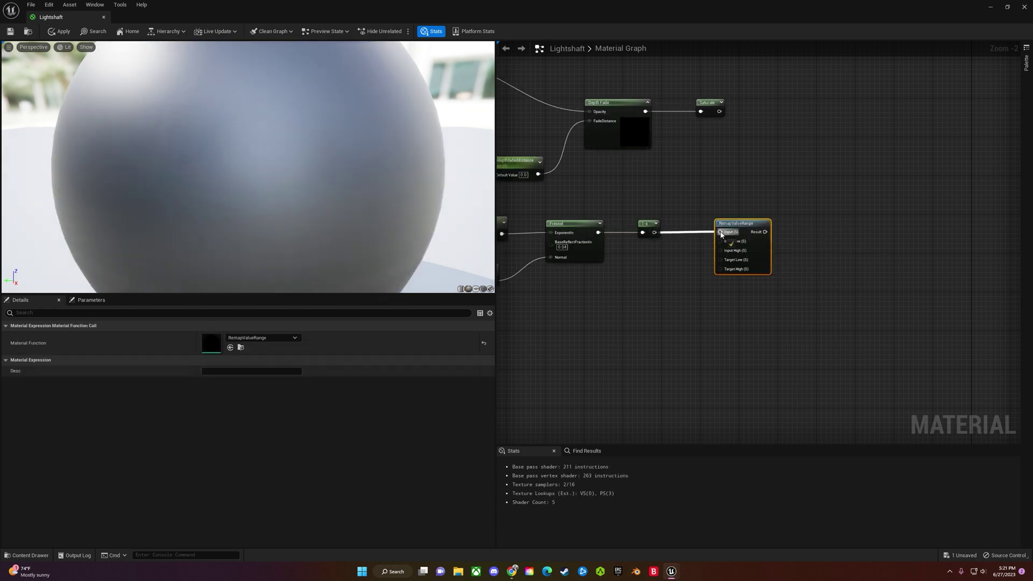
Add a Constant node below the 1-x node and duplicate it, placing the copy directly underneath
right_drag(676, 263, 676, 230)
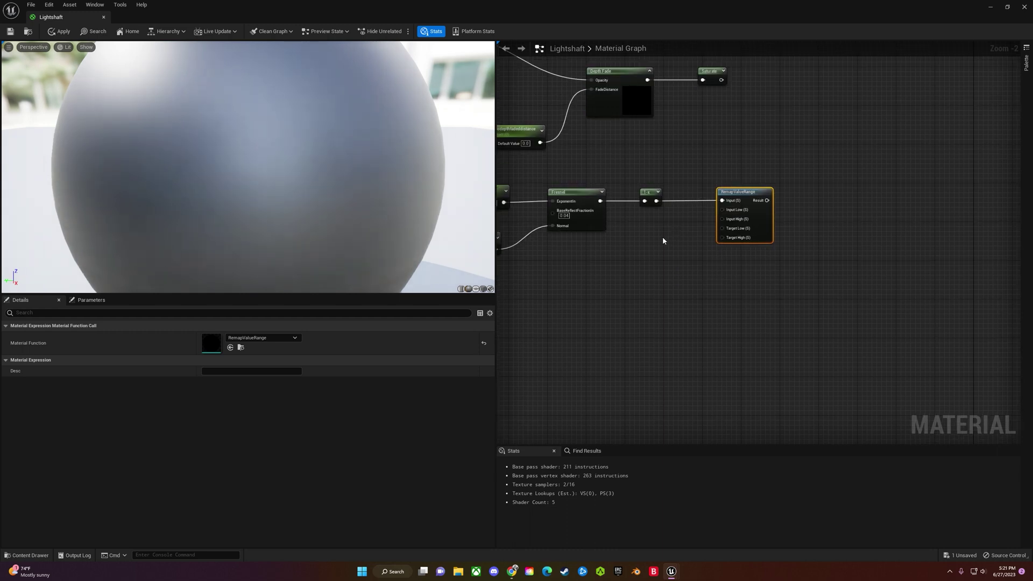
right_click(663, 238)
text(const)
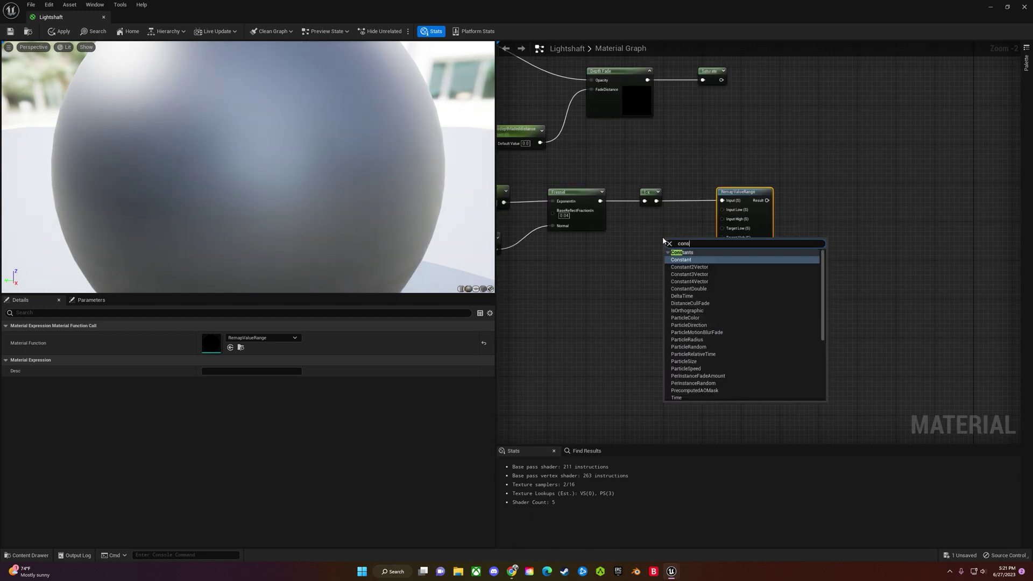
click(678, 259)
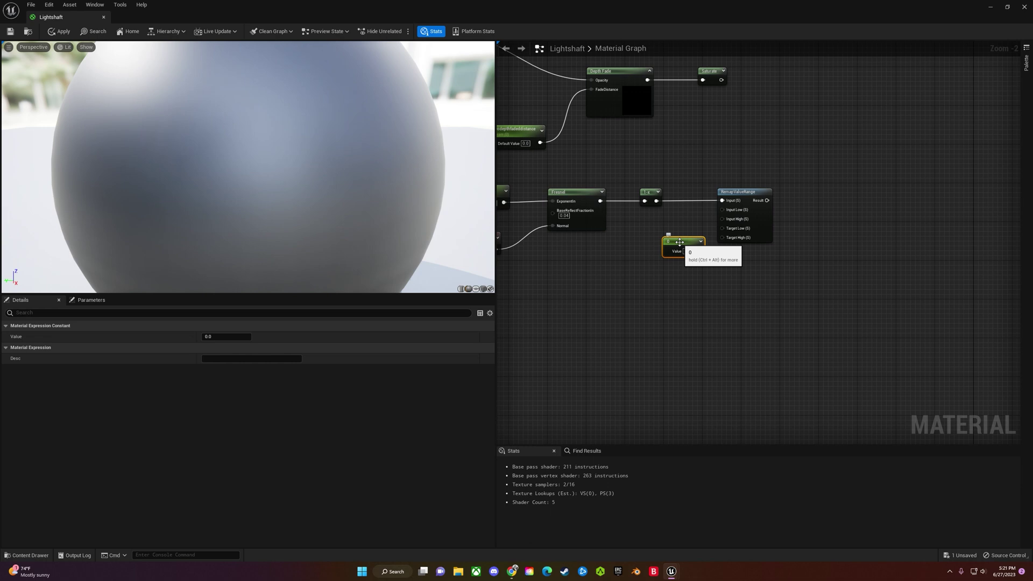
key(ctrl+d)
drag(706, 291, 688, 272)
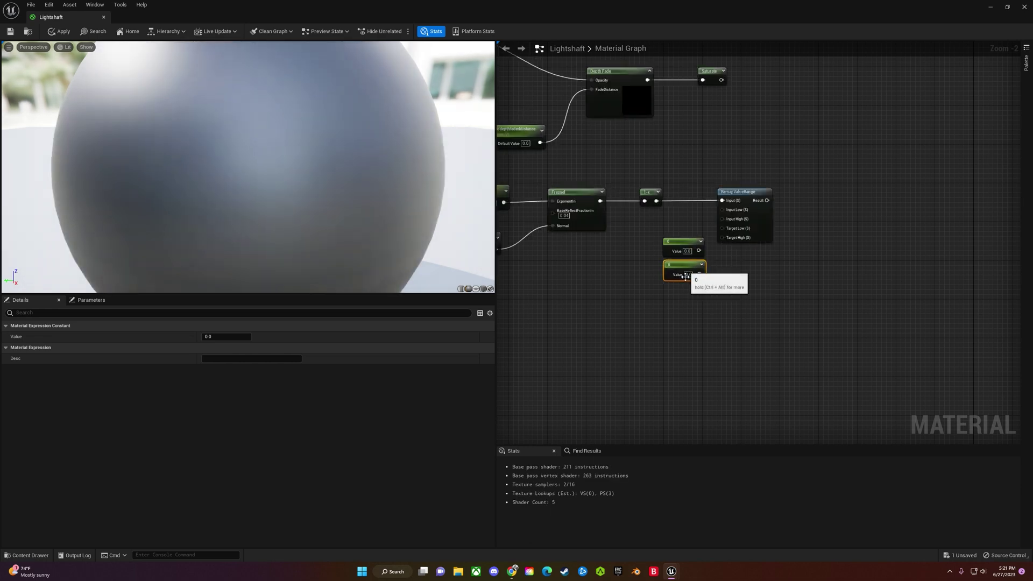
Create two scalar parameters below the constants and line up the first one under them
click(677, 298)
key(s)
click(676, 297)
text(s)
click(667, 338)
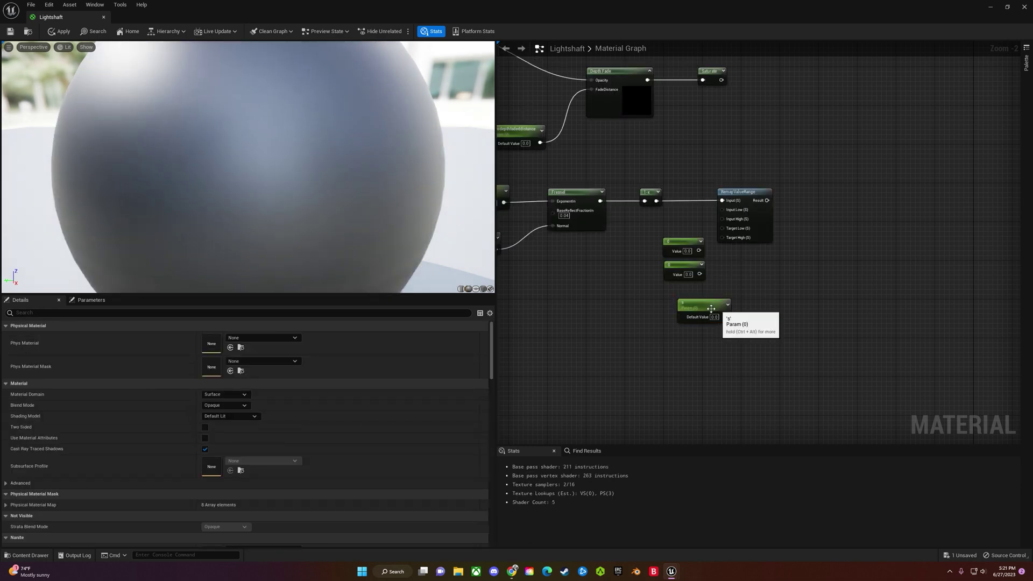
key(s)
click(676, 351)
drag(693, 303, 669, 294)
Name the upper new parameter Fresnel Min and the lower one Fresnel Max, aligning the lower beneath the upper
click(237, 337)
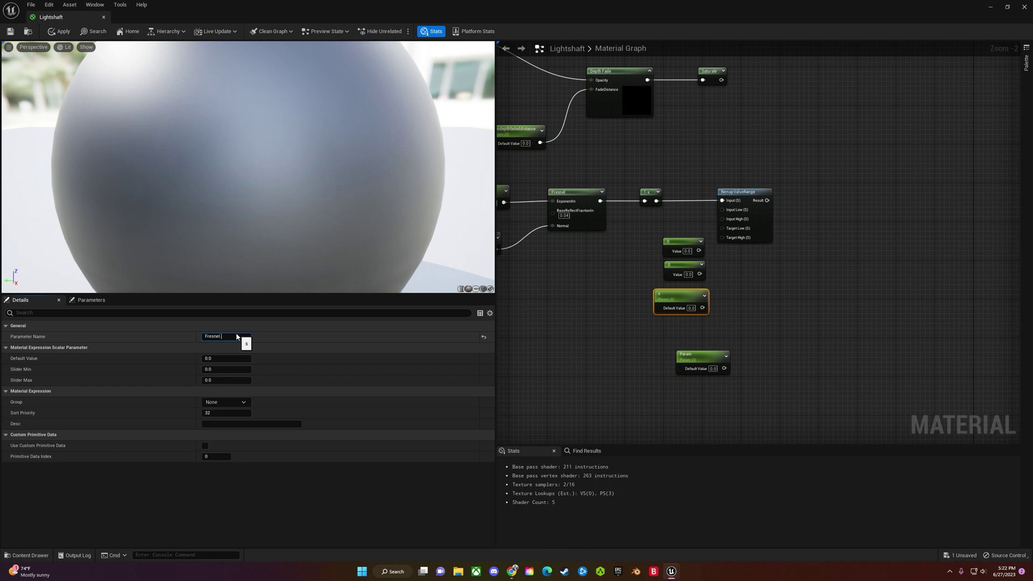
text(Fresnel Min)
key(Return)
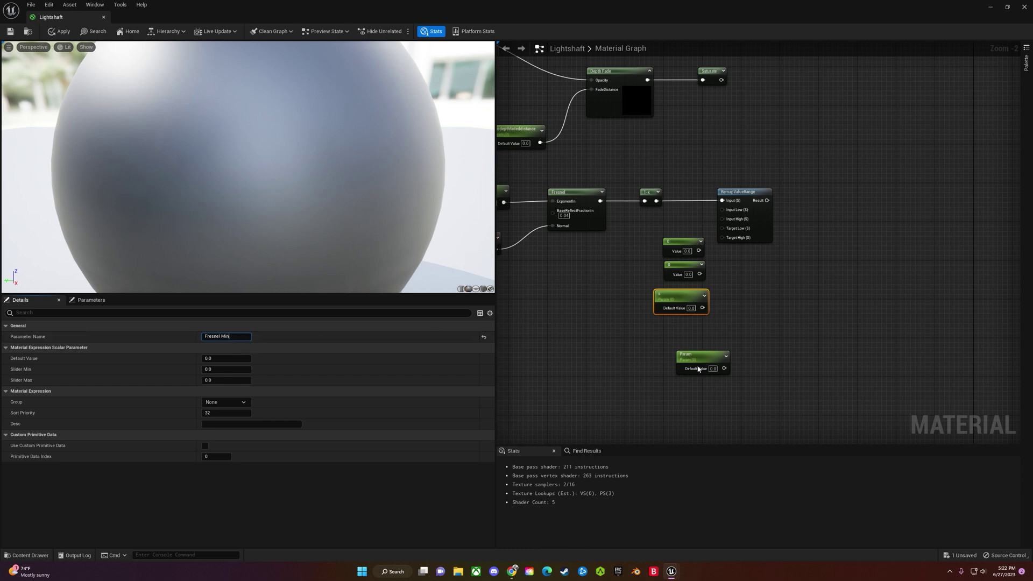
click(615, 355)
drag(685, 352, 664, 327)
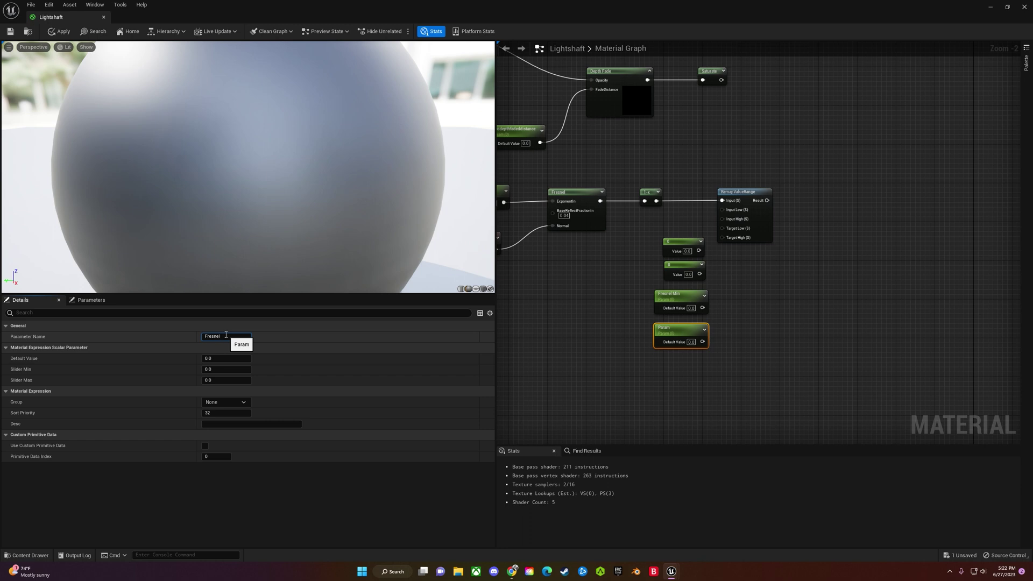
click(226, 334)
text(Fresnel Max)
key(Return)
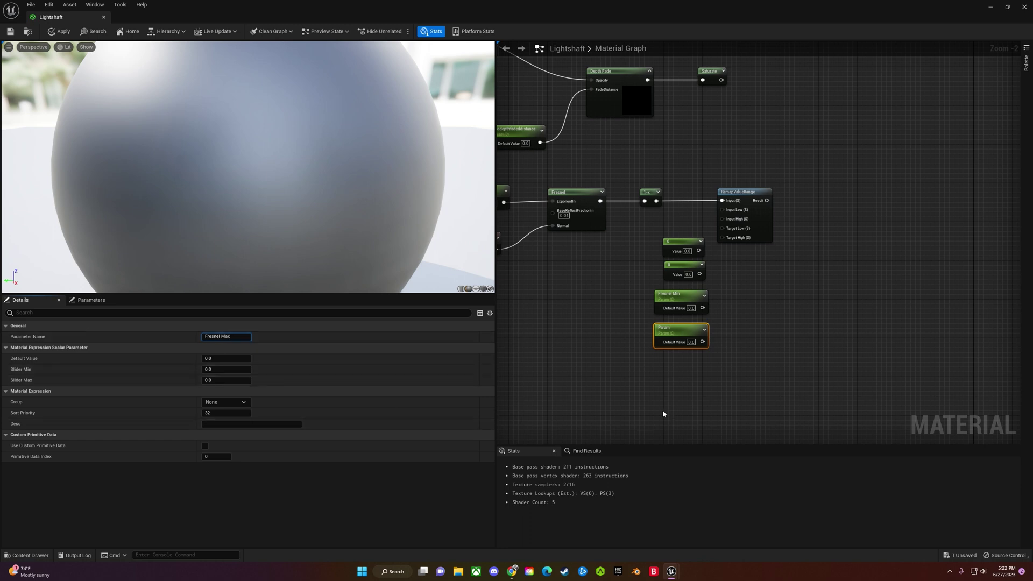
Set the value of the lower Constant node to 1
click(663, 415)
click(690, 252)
click(690, 277)
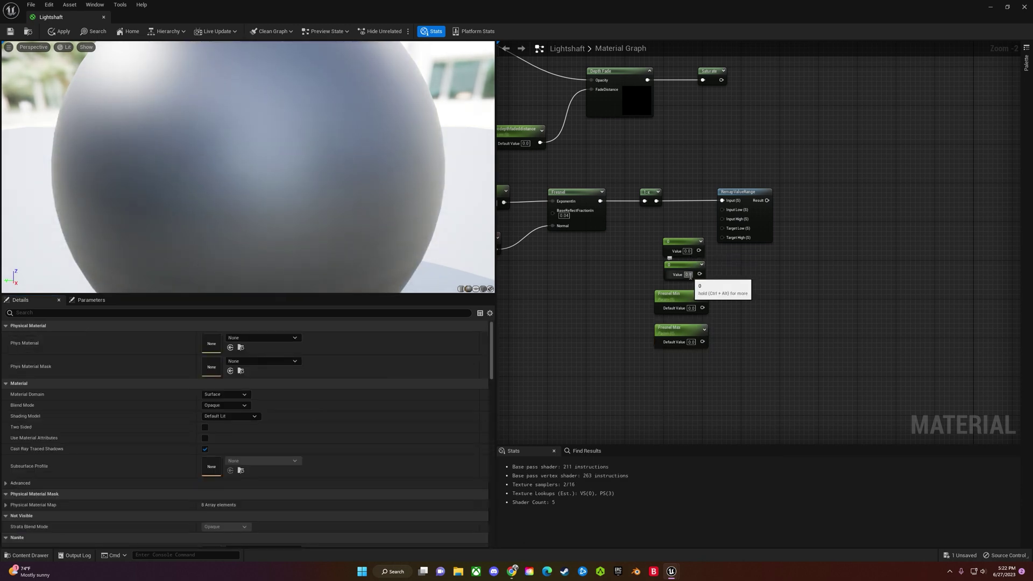
text(1)
key(Return)
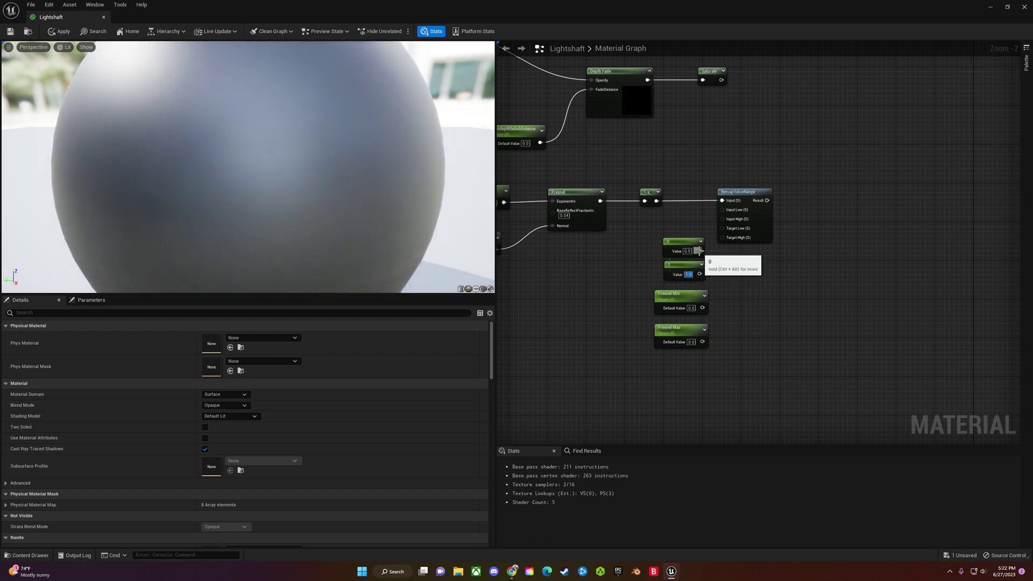
Wire the 0 and 1 constants into RemapValueRange's Input Low and Input High, and Fresnel Min and Max into Target Low and High
drag(699, 251, 722, 210)
drag(699, 273, 721, 219)
drag(701, 307, 721, 228)
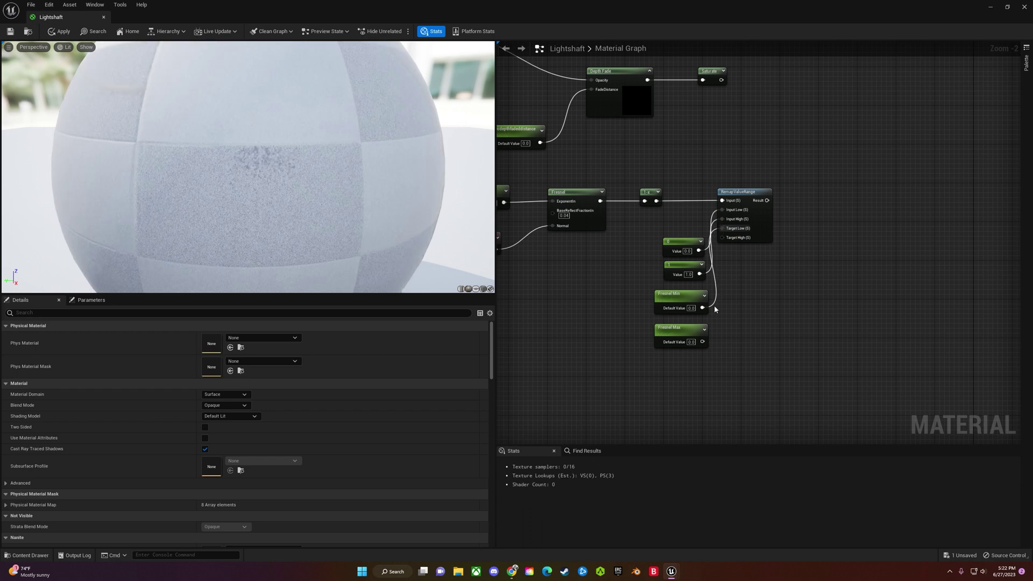
drag(702, 342, 722, 237)
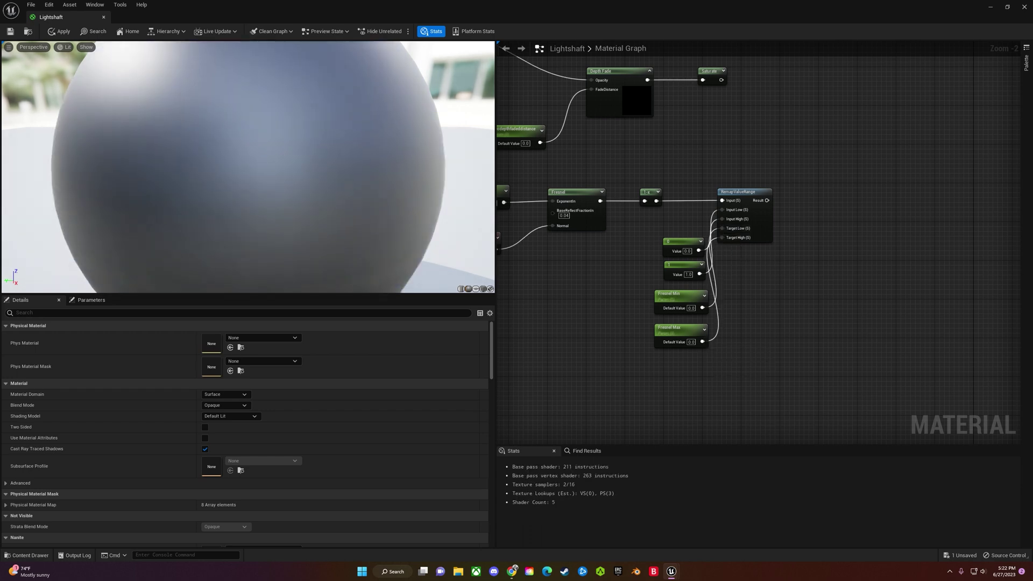
right_drag(792, 266, 621, 296)
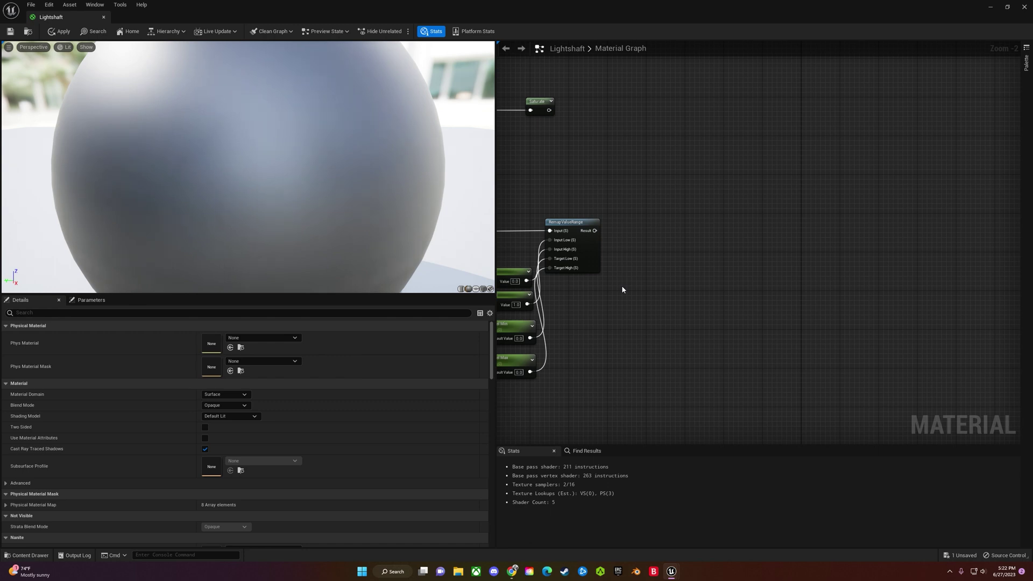
Add a Saturate node above RemapValueRange and wire the remap's Result into it
right_click(707, 276)
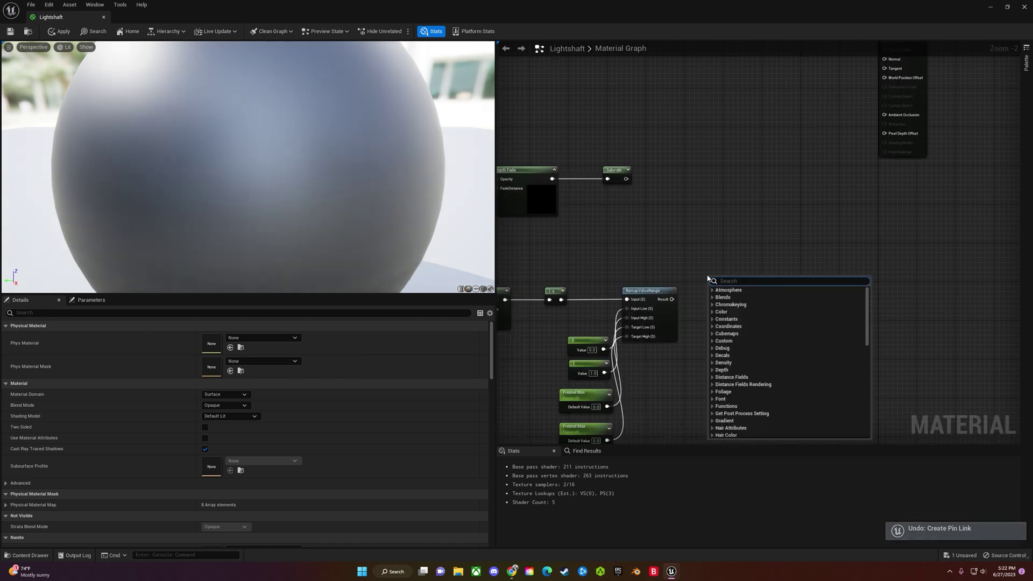
text(sat)
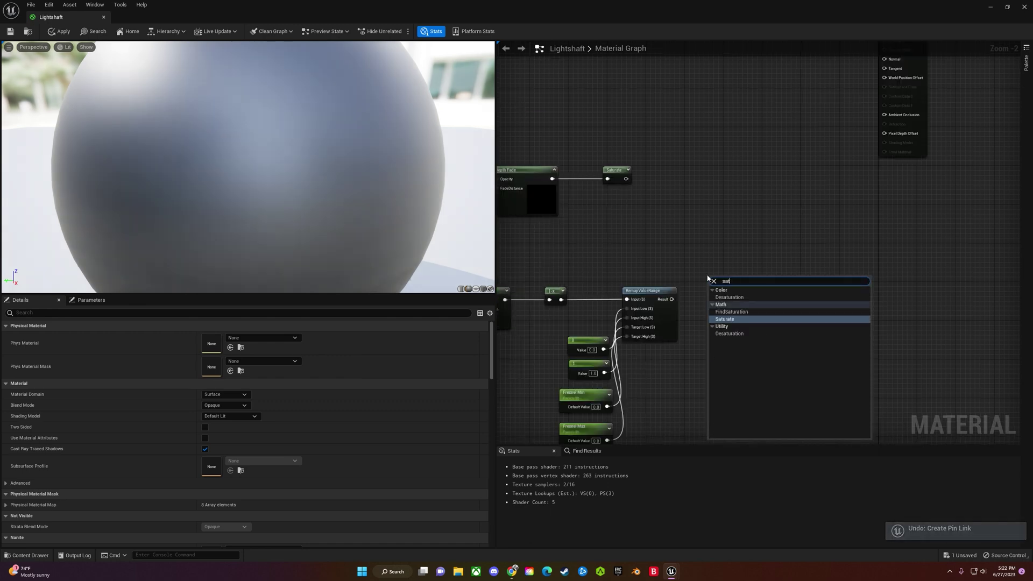
click(724, 318)
drag(671, 299, 688, 228)
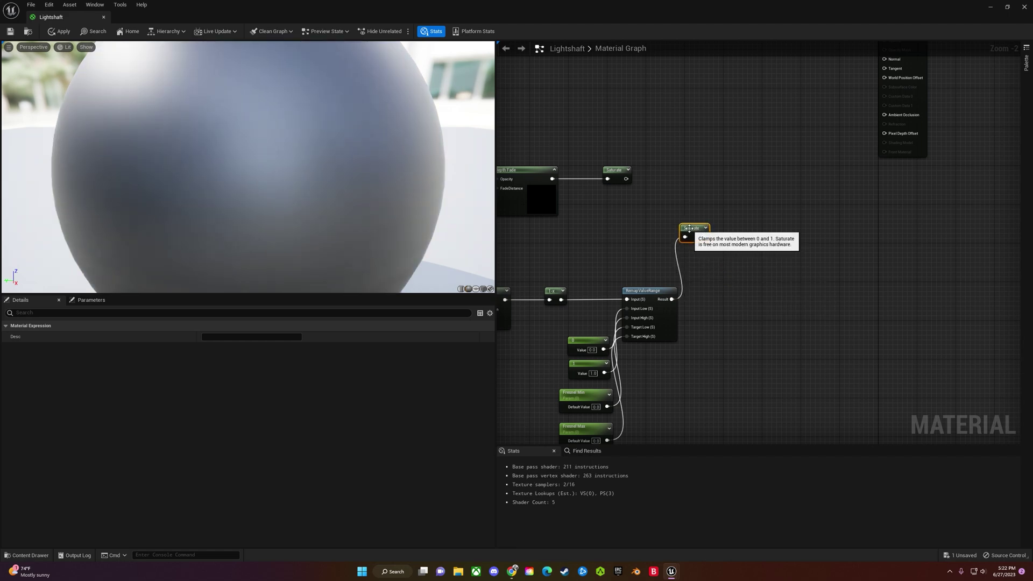
Add a Multiply node right of the two Saturate nodes, with the depth fade Saturate in A and the Fresnel Saturate in B
right_drag(689, 228, 712, 279)
right_click(708, 241)
key(Escape)
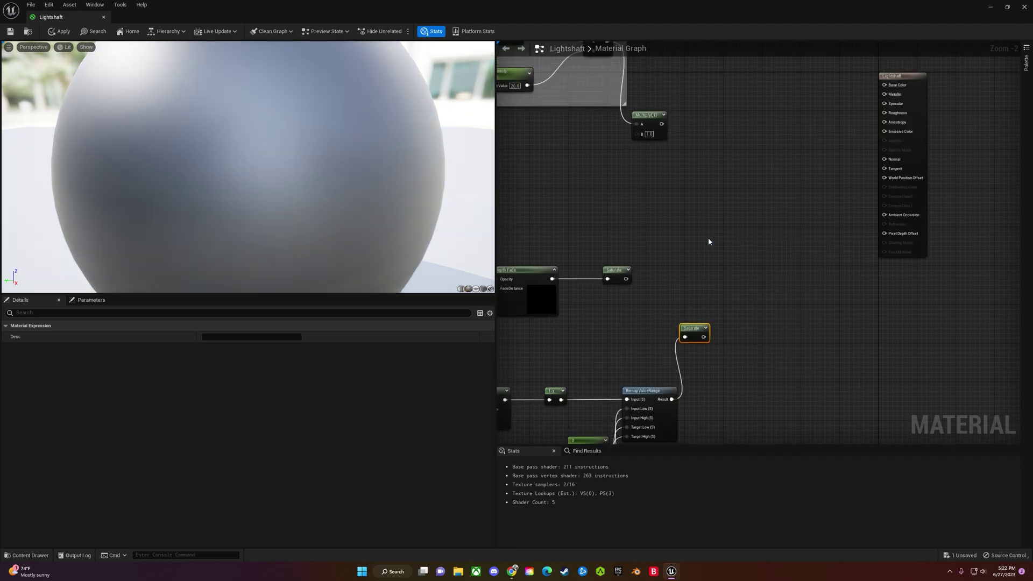
click(709, 240)
key(m)
click(699, 267)
drag(721, 271, 723, 249)
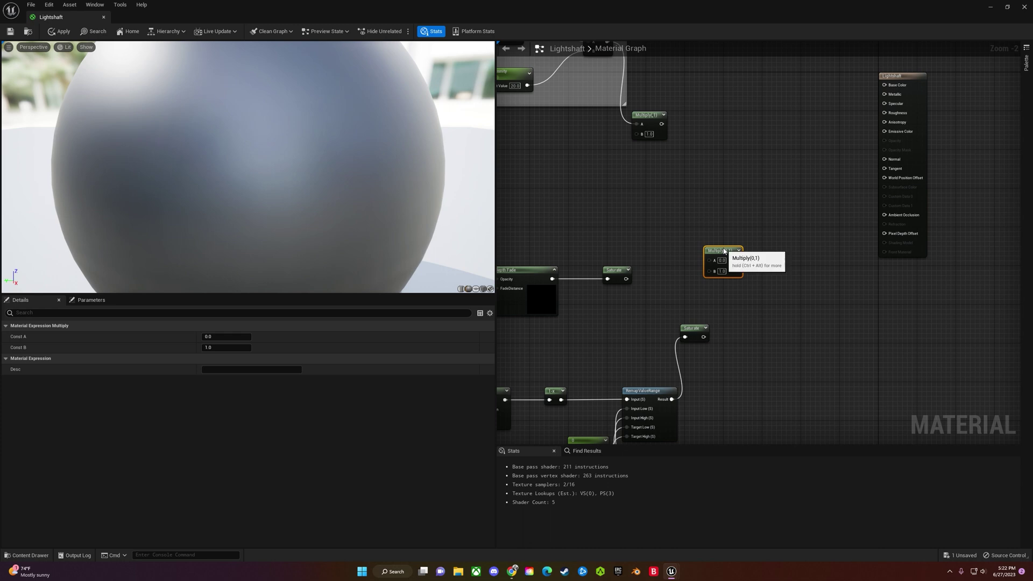
drag(704, 337, 708, 271)
drag(626, 278, 709, 260)
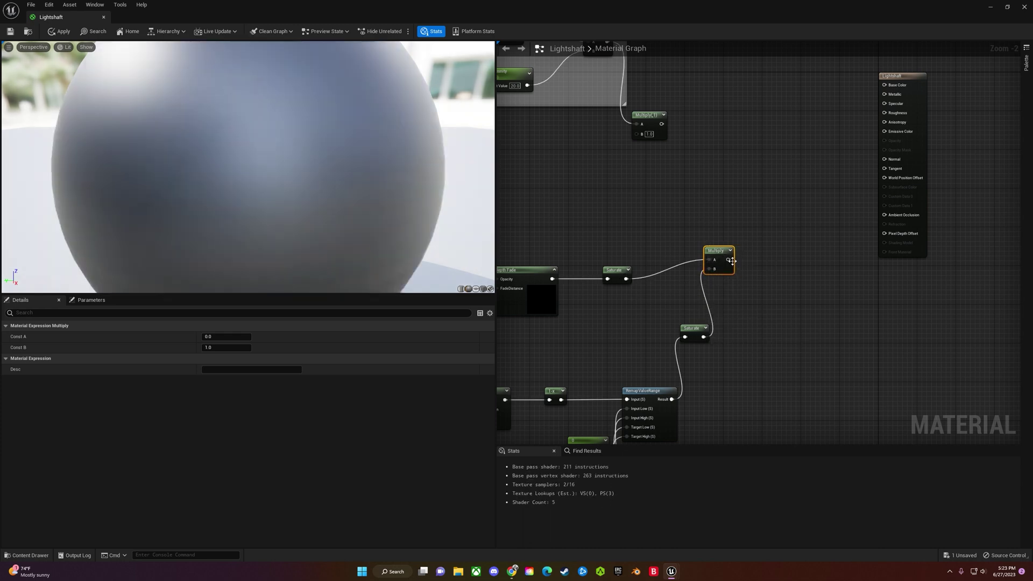
Set the Lightshaft material's blend mode to Translucent and its shading model to Unlit
click(903, 78)
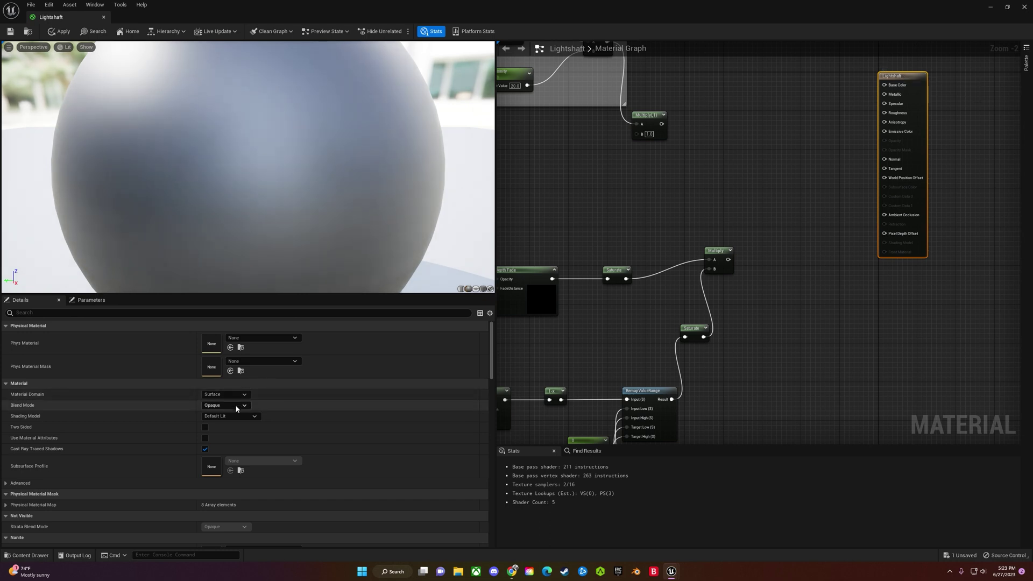
click(232, 405)
click(227, 428)
click(228, 416)
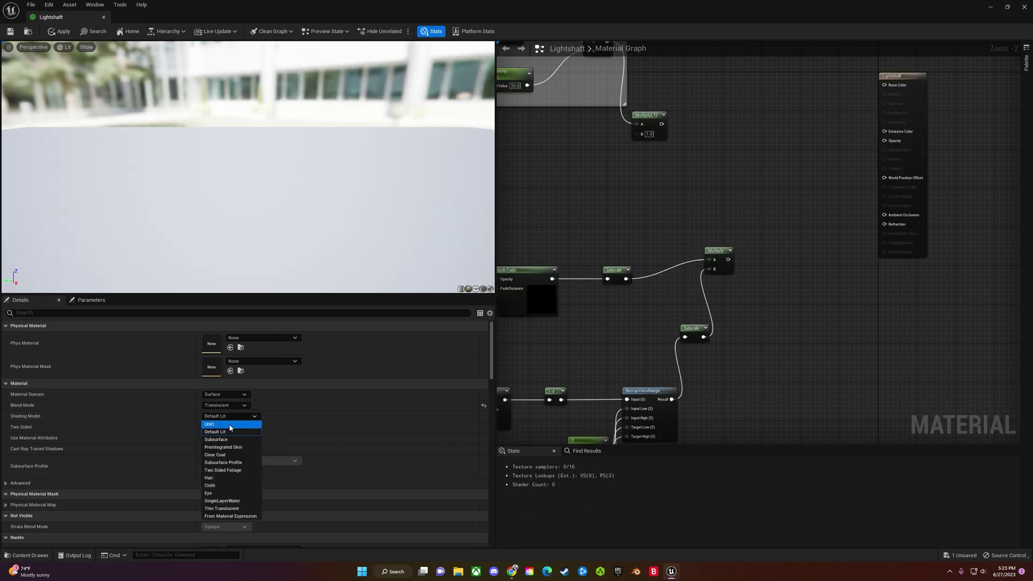
click(227, 425)
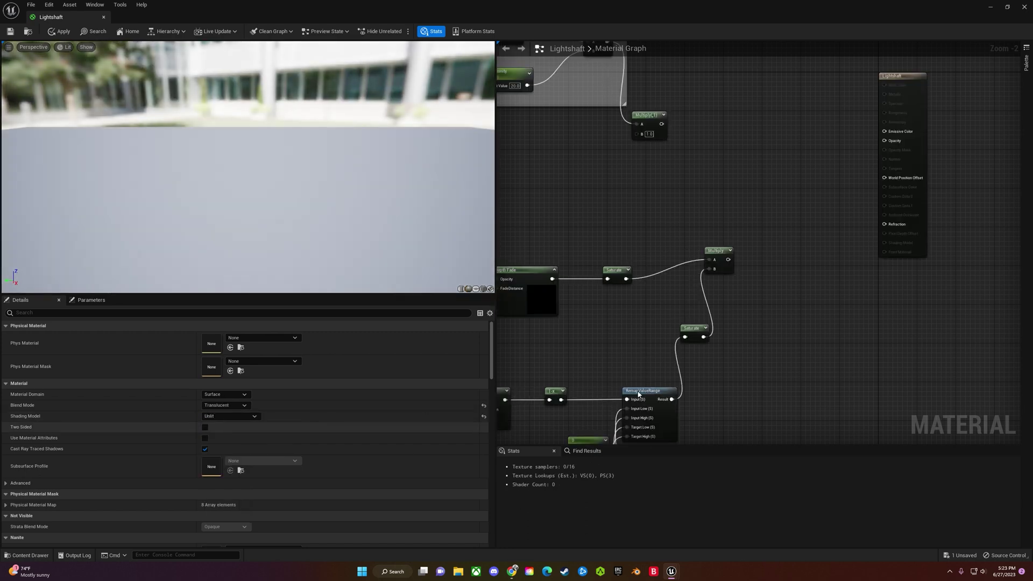
Wire the new Multiply into Opacity, the upper Multiply into Emissive Color, and the Fresnel Saturate into the upper Multiply's B
drag(727, 262, 885, 141)
drag(663, 124, 884, 131)
drag(701, 337, 637, 134)
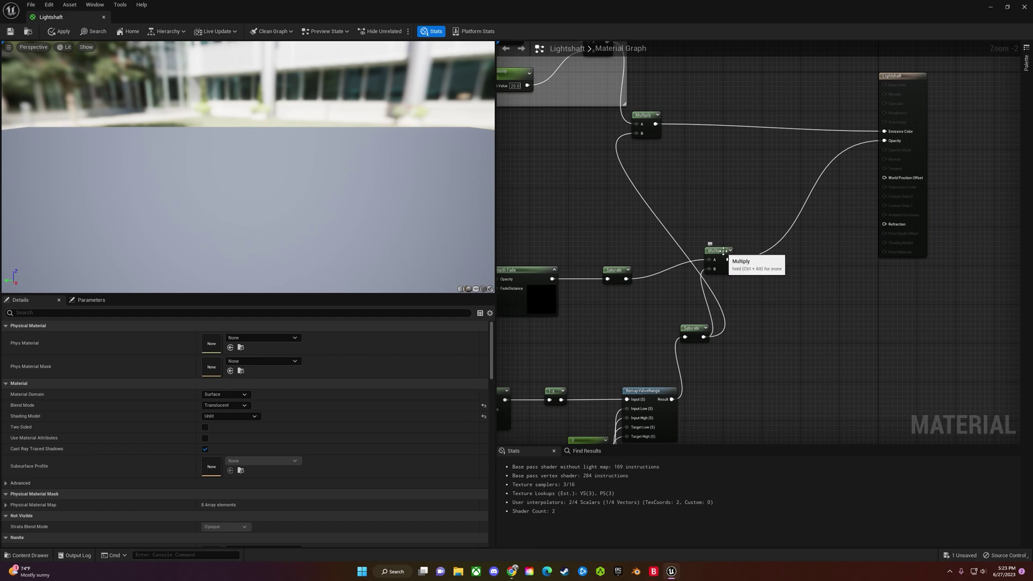
Set the Fresnel exponent parameter to 0.2 and the Depth Fade distance parameter to 1000
scroll(631, 326, down, 1)
right_drag(630, 327, 821, 233)
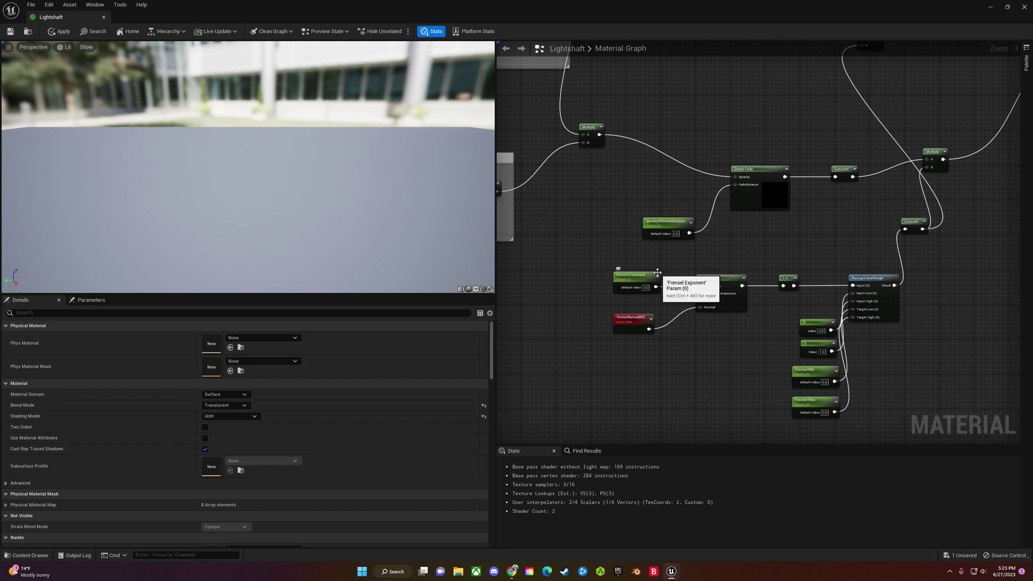
click(646, 288)
text(0.2)
key(Return)
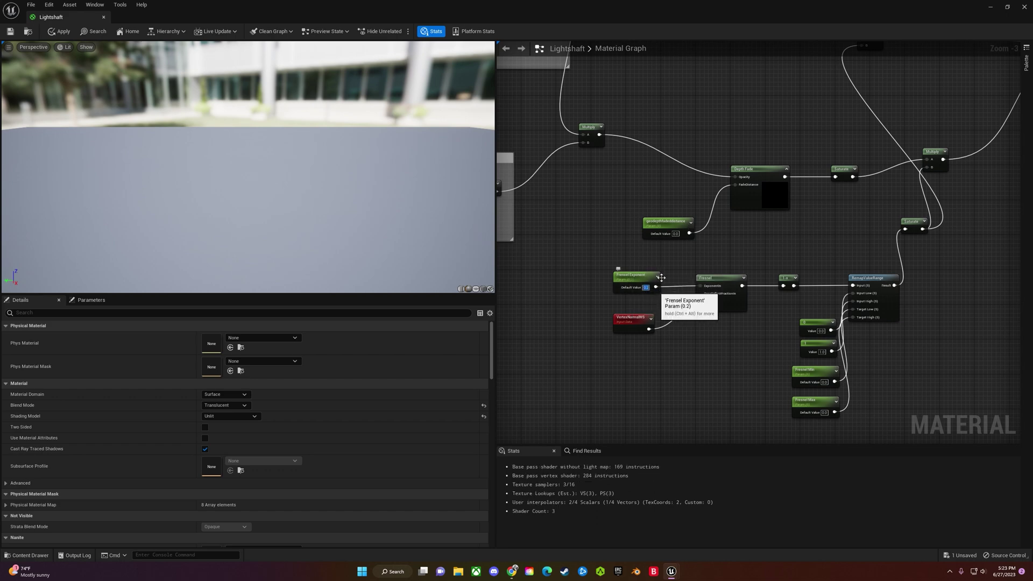
click(676, 234)
text(100)
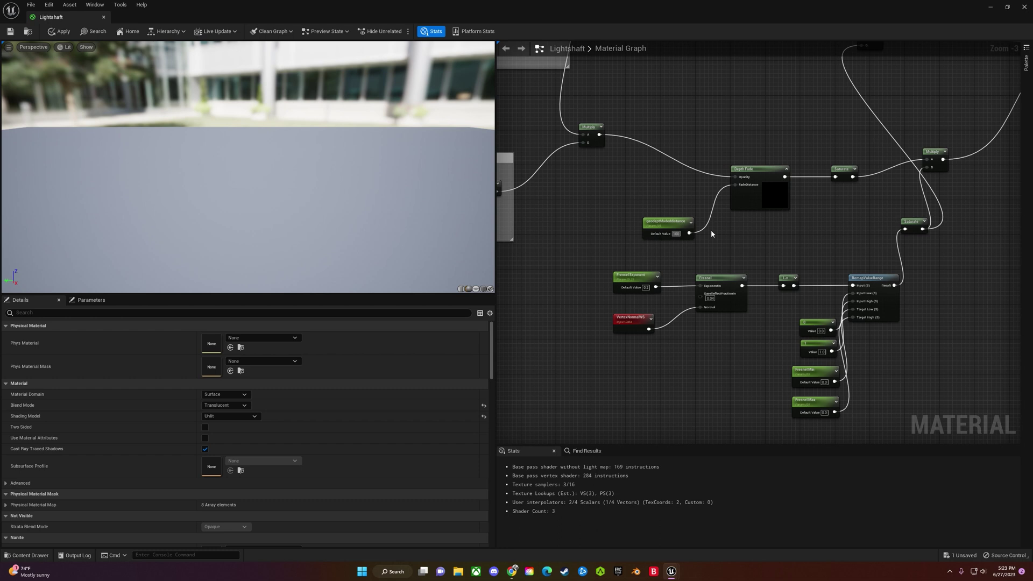
text(0)
key(Return)
click(752, 239)
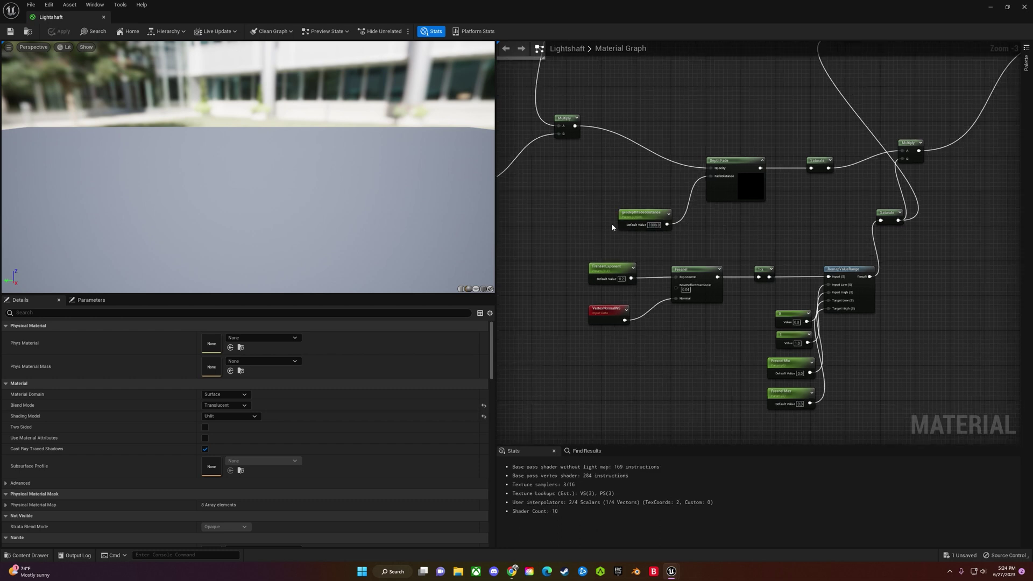
Group the depth fade and Fresnel nodes in a comment box titled Furtherfades
drag(968, 110, 568, 421)
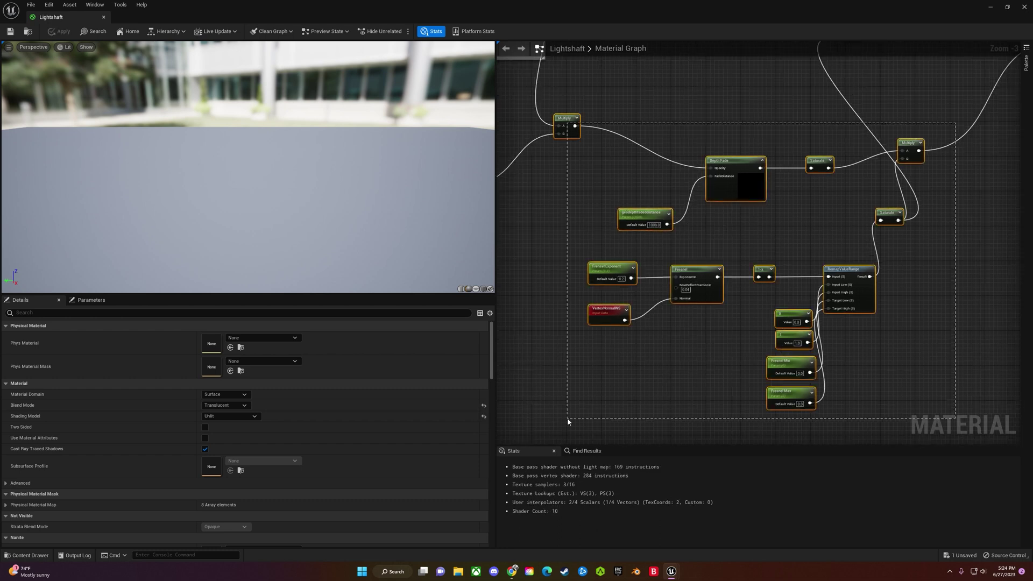
text(c)
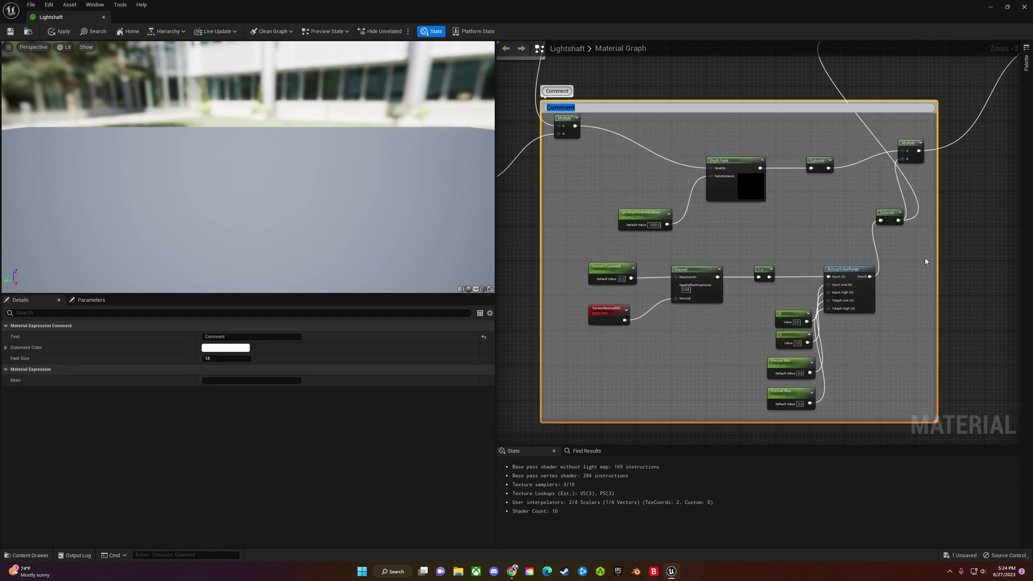
text(Furtherfades)
key(Return)
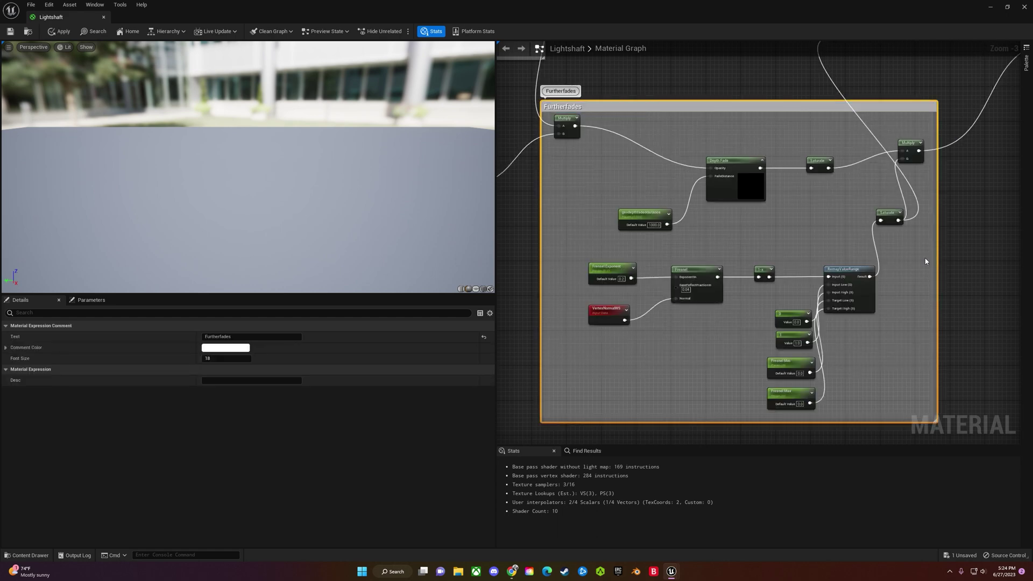
click(979, 282)
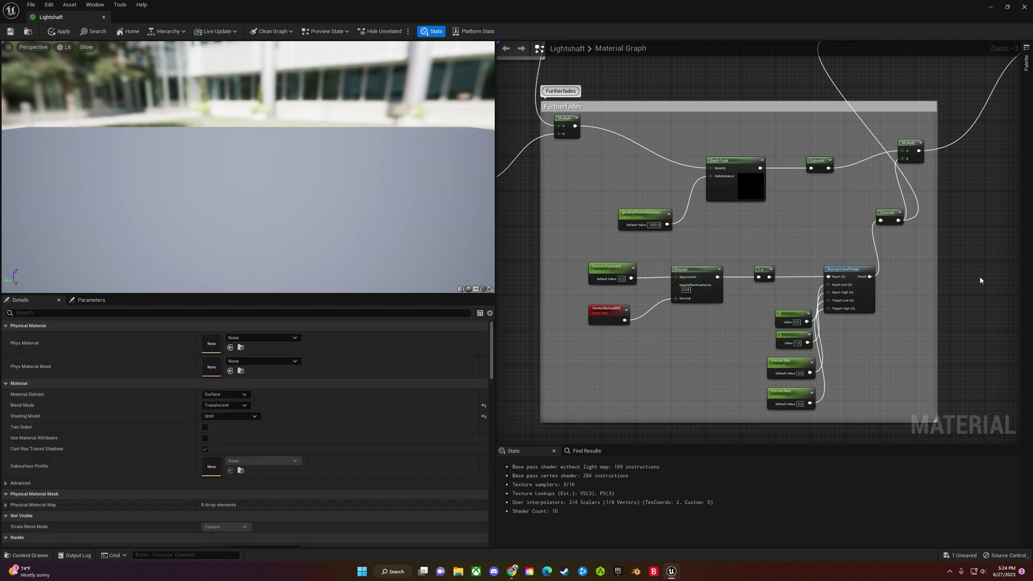
Set the Fresnel Min parameter's default value to 0.2
click(800, 373)
text(0.2)
key(Return)
Set Fresnel Max to 0.5 and Fresnel Min to 0, and apply the material
click(800, 403)
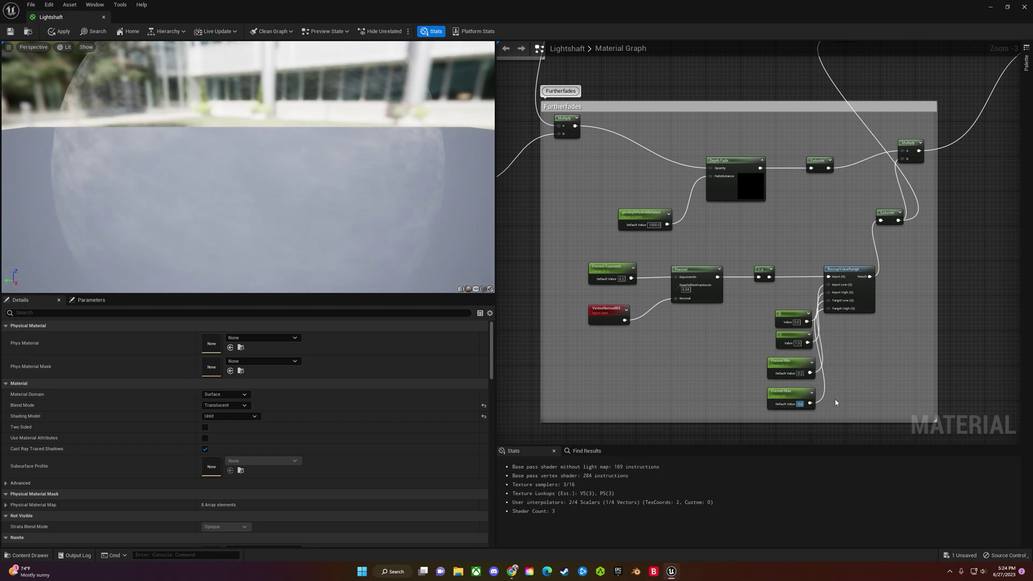
text(0.5)
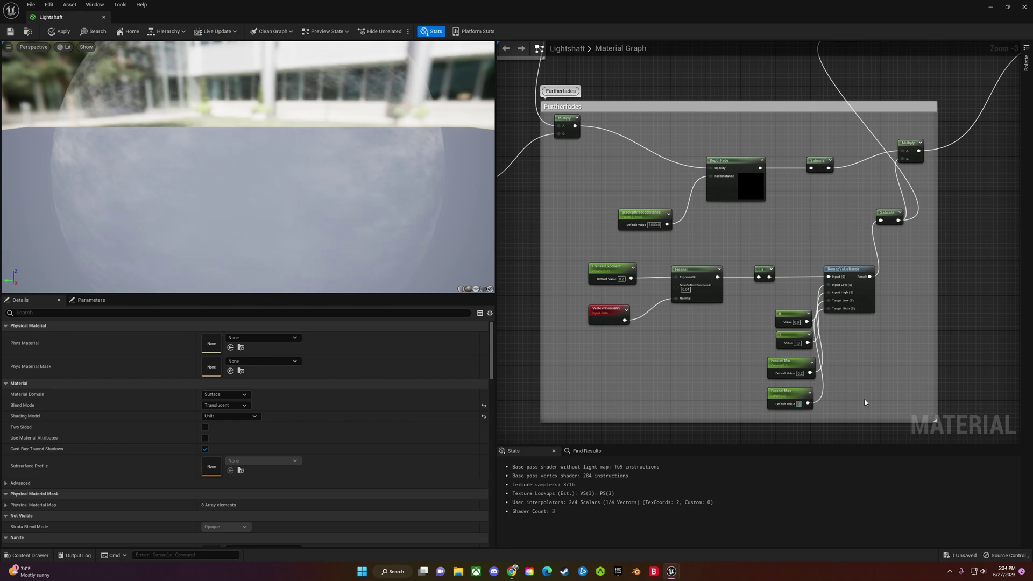
key(Return)
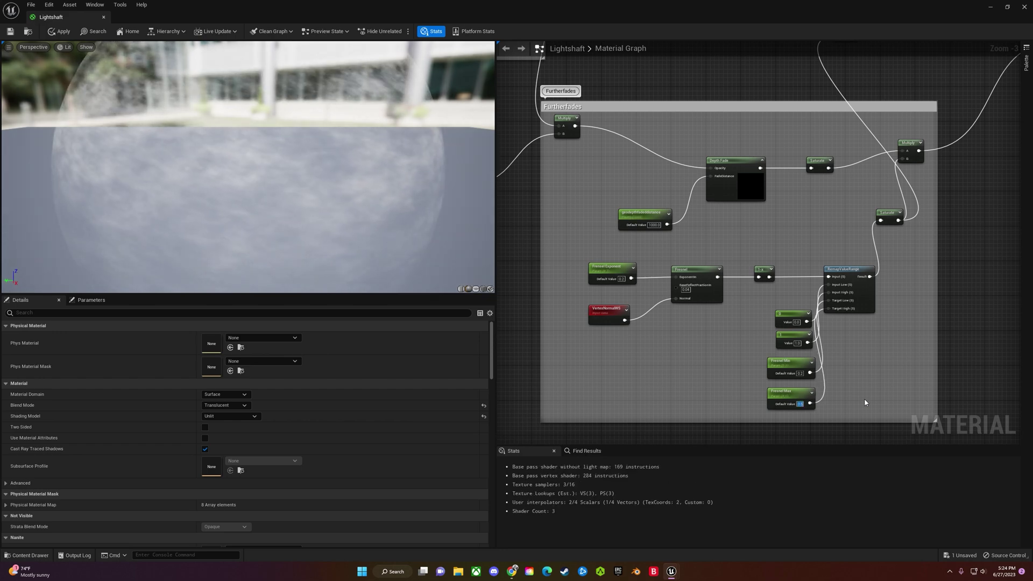
click(800, 372)
text(0)
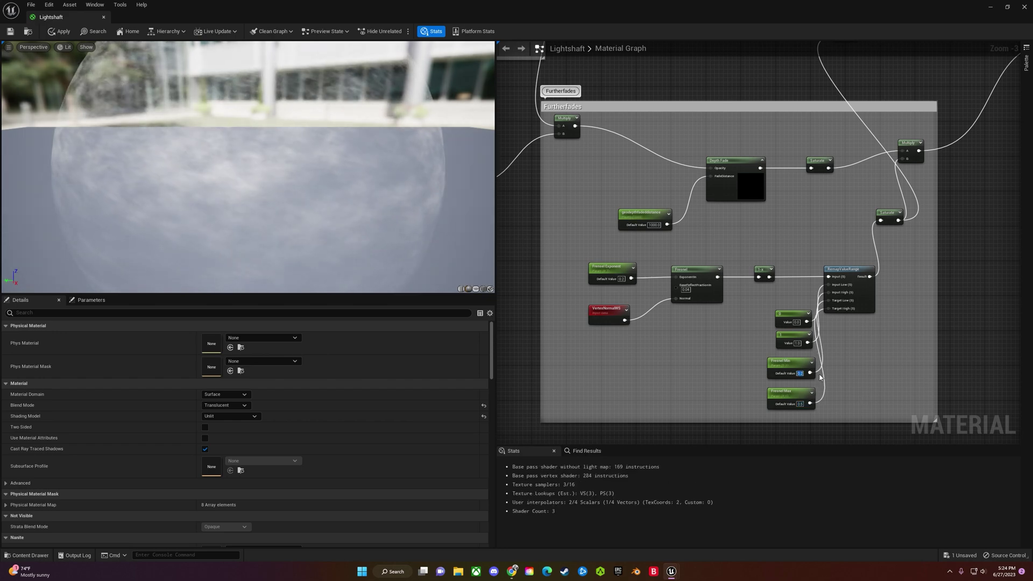
key(Return)
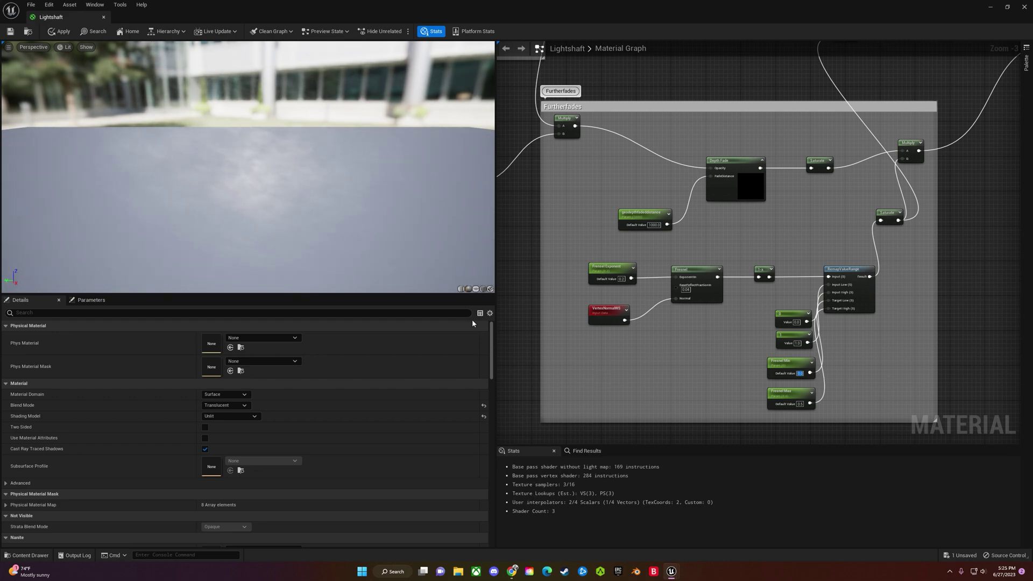
click(68, 34)
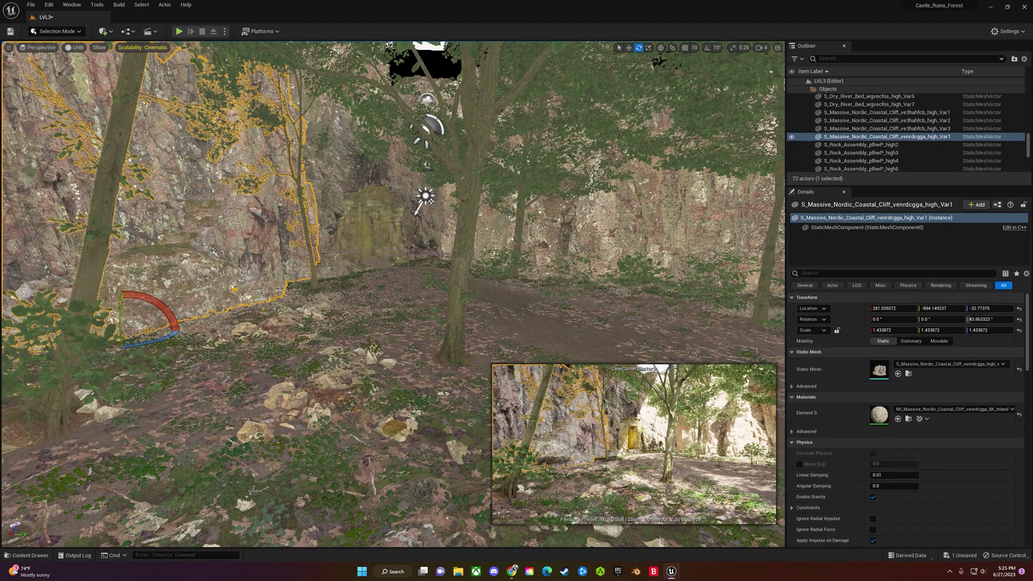
Place a Cylinder shape in the LVL3 level on the path near the stone gate
right_drag(392, 290, 393, 226)
click(104, 31)
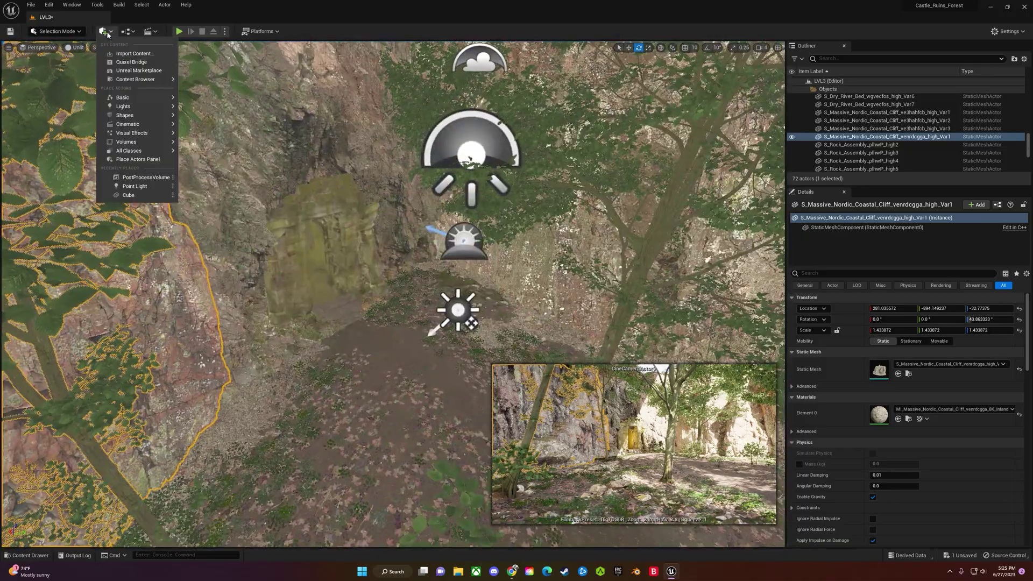
mouse_move(132, 98)
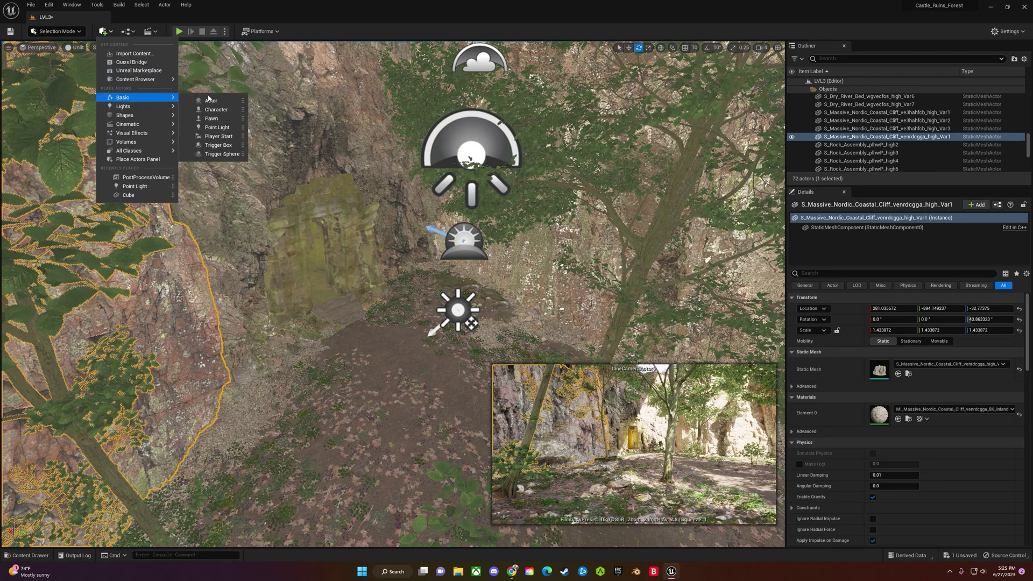
click(215, 136)
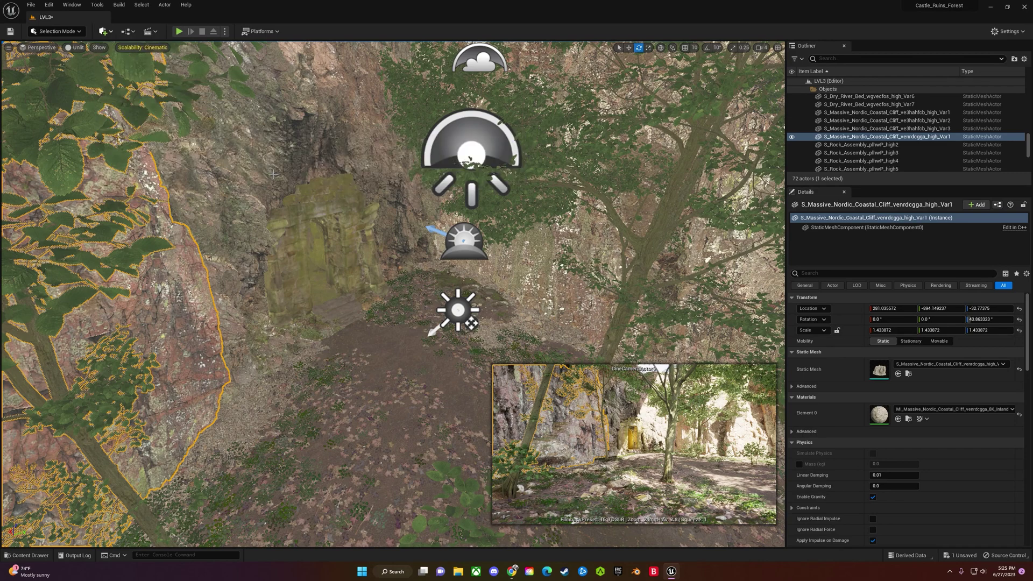
Stretch the cylinder to a Z scale of about 25.6 and move it back toward the stone gate, to about X 556
key(w)
key(e)
key(r)
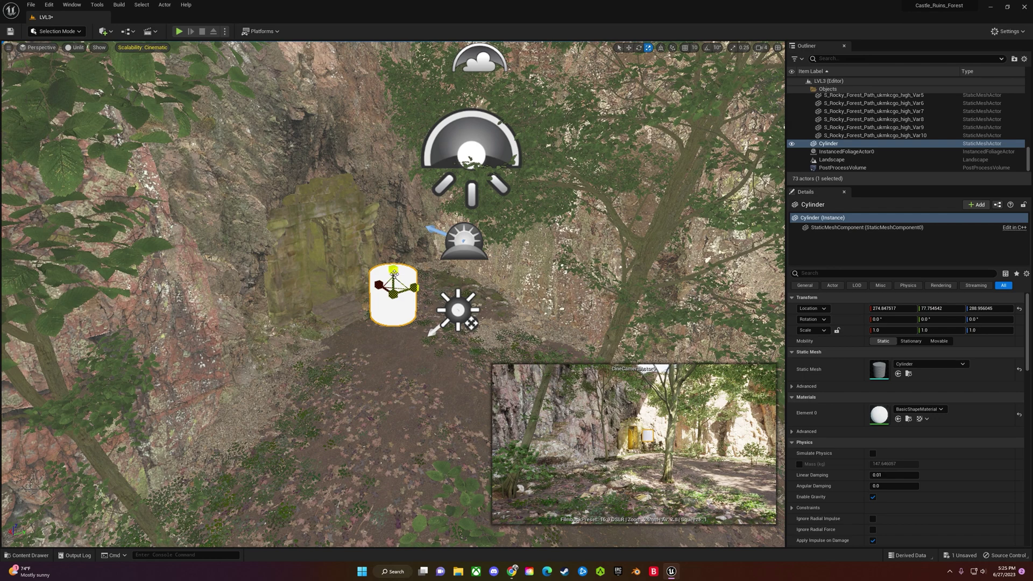
drag(393, 269, 393, 135)
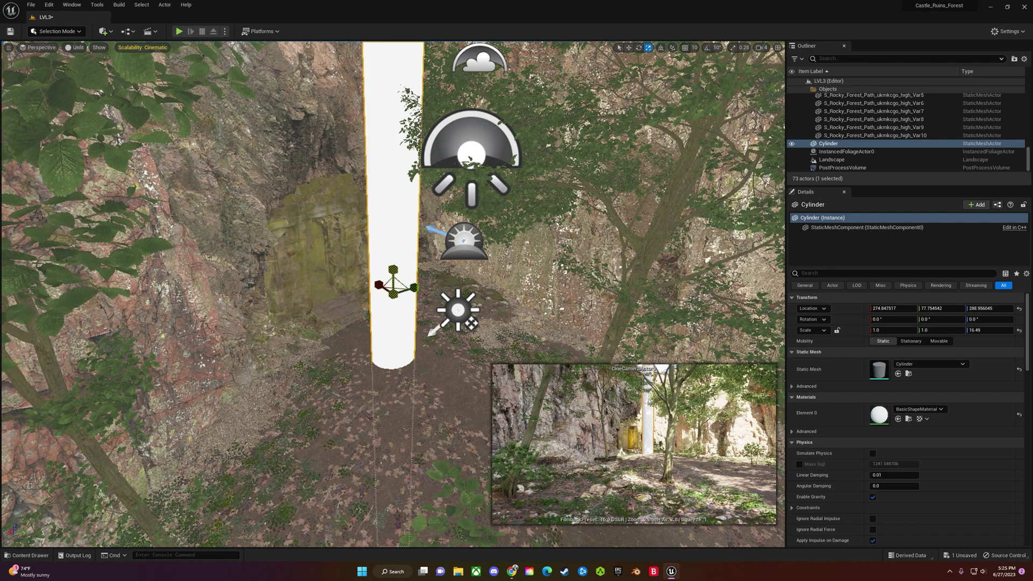
drag(382, 285, 316, 174)
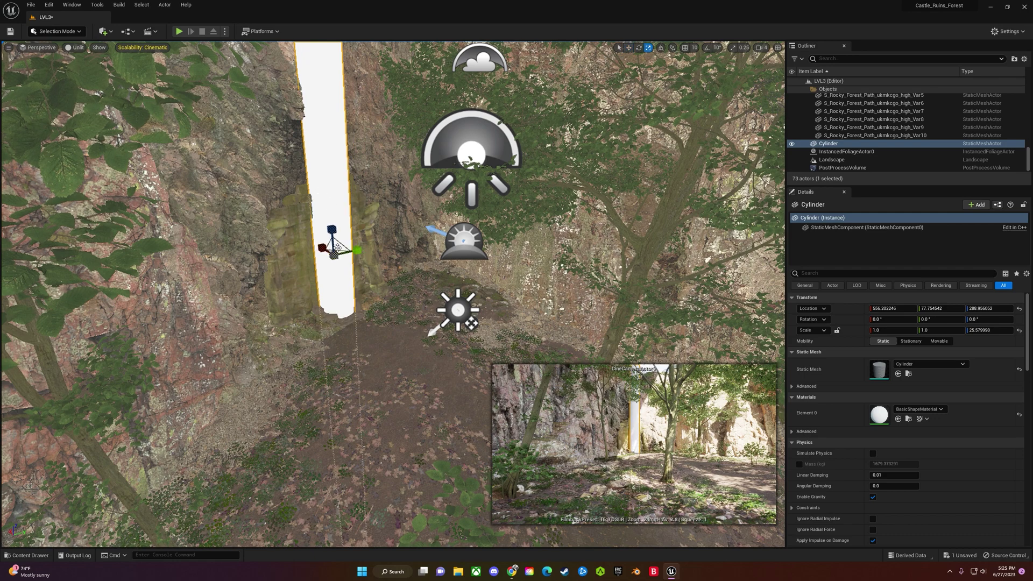
Tilt the cylinder about 21.5° around X and widen it about 1.73 times, with a Z scale of about 24.5
key(e)
mouse_move(339, 253)
mouse_down()
mouse_move(385, 247)
mouse_move(352, 254)
mouse_up()
key(w)
key(r)
key(w)
Duplicate the tilted cylinder twice, offsetting the copies to about Y 588 and the second copy to about X 34
right_drag(359, 250, 357, 268)
drag(355, 270, 721, 345)
right_drag(721, 344, 807, 363)
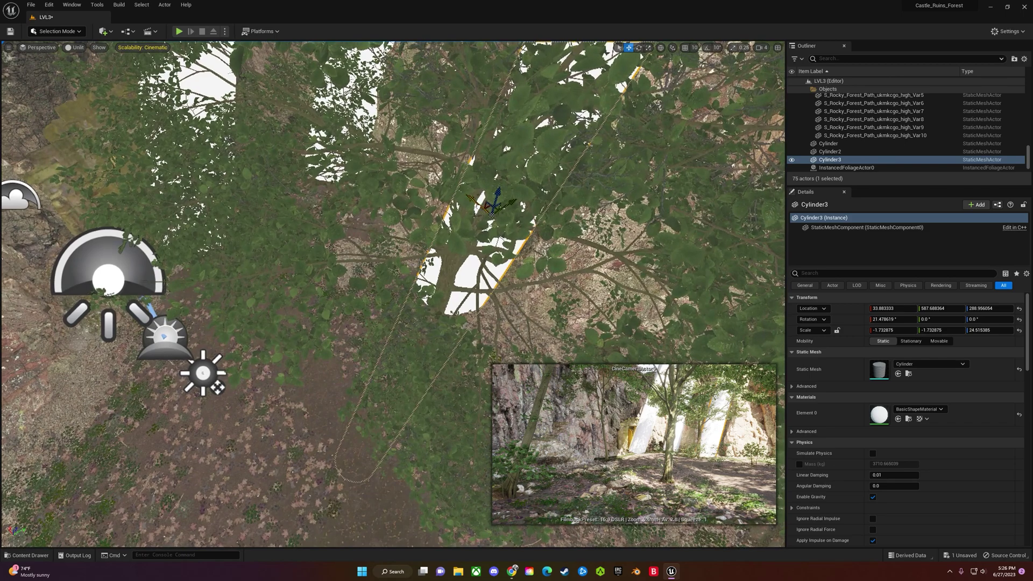
Move the third cylinder to about X -272, Y 720 and rotate it about 9° around Y
drag(476, 206, 599, 305)
right_drag(629, 311, 678, 313)
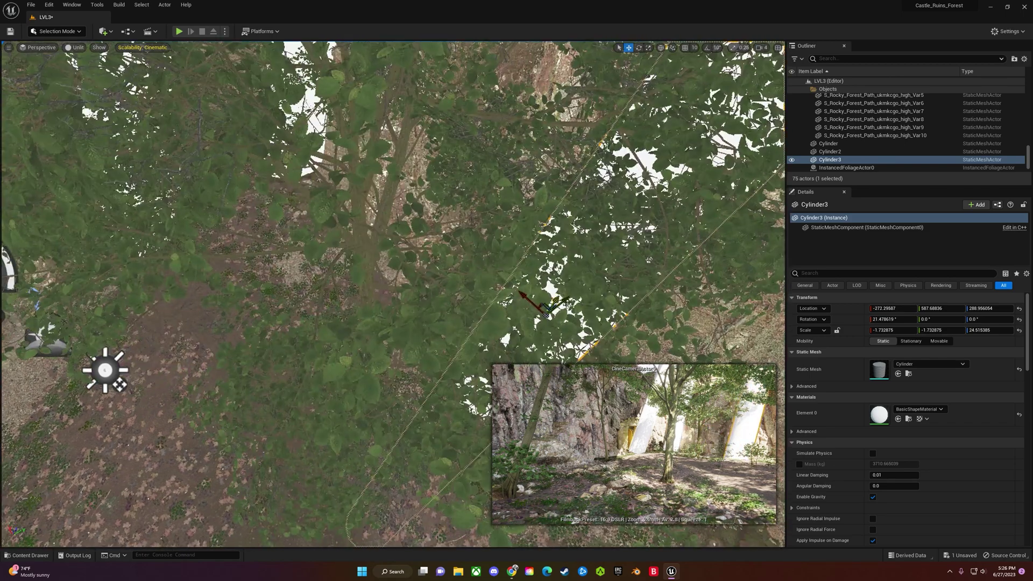
drag(565, 302, 606, 261)
right_drag(606, 244, 564, 245)
key(r)
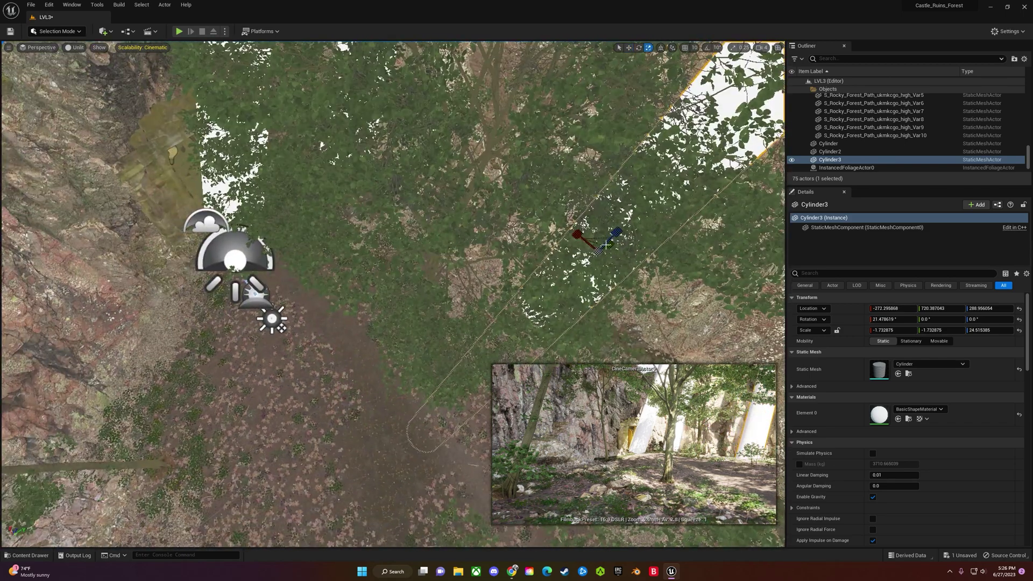
key(e)
drag(637, 253, 624, 239)
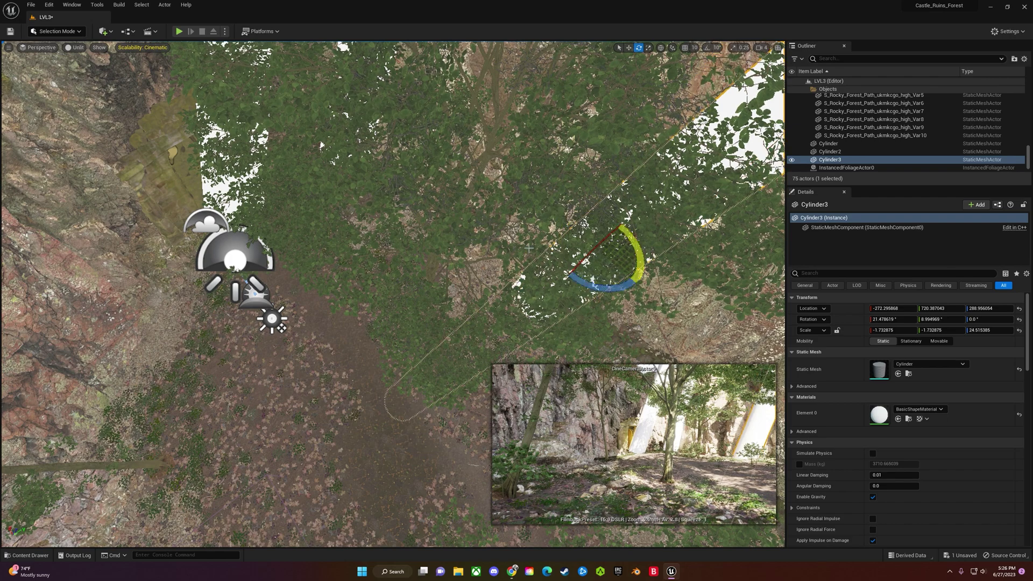
Rotate the second cylinder about -6.4° around Y
click(361, 120)
right_drag(467, 108, 462, 54)
click(485, 141)
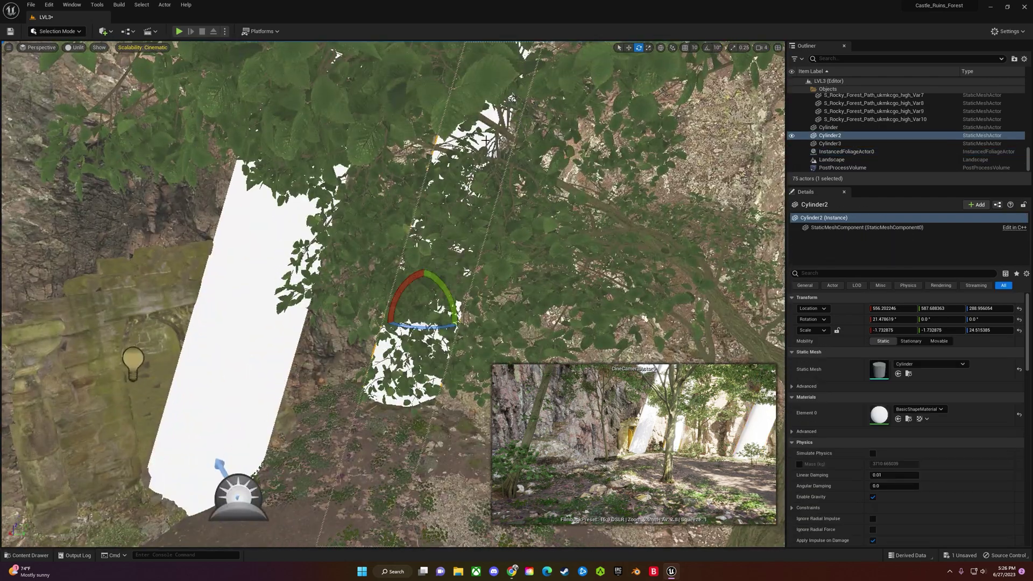
drag(448, 293, 445, 296)
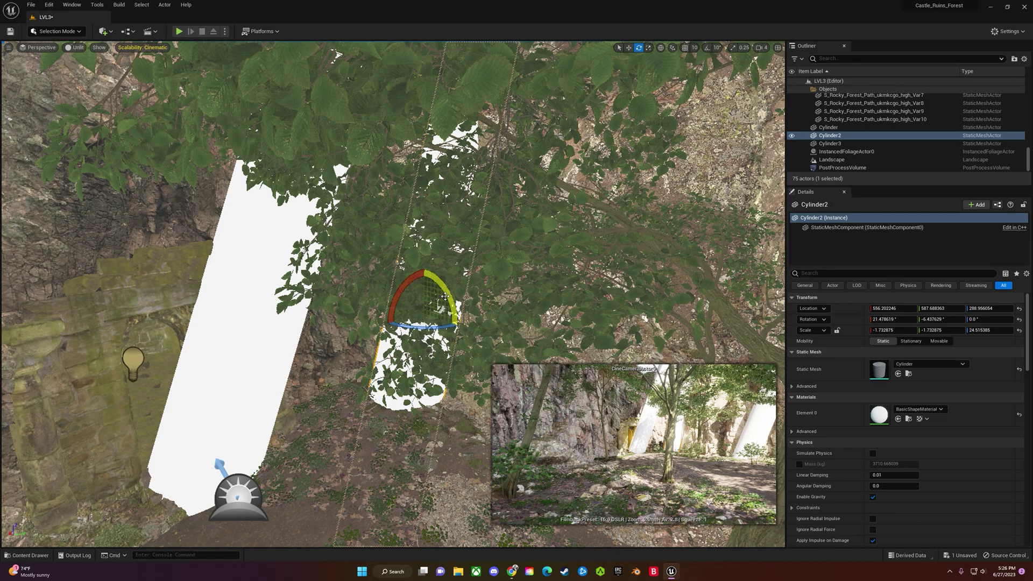
Clear the asset search in the Content folder and create a material instance from the Lightshaft material
right_drag(432, 327, 427, 372)
key(s)
key(ctrl+space)
click(35, 435)
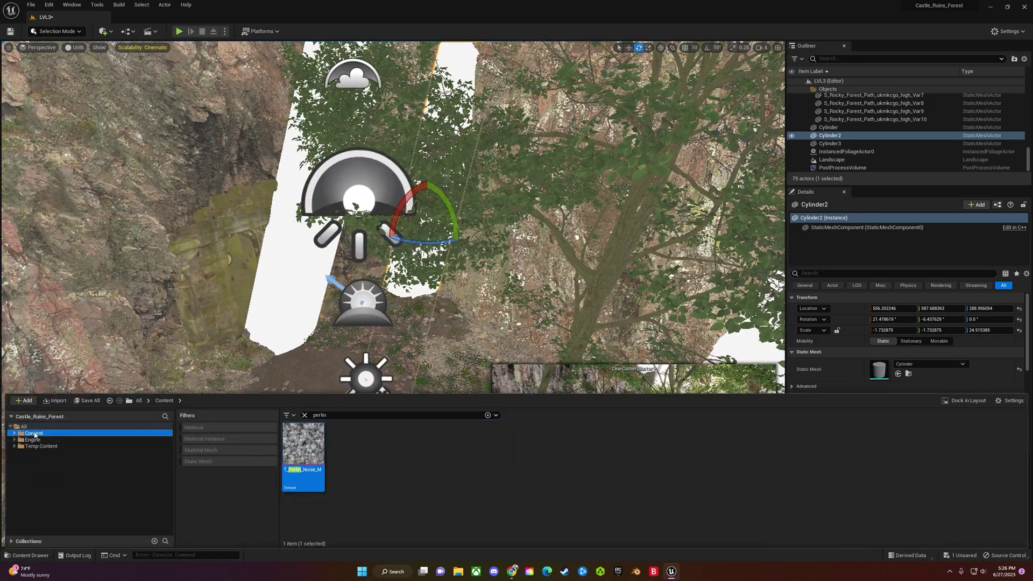
click(305, 416)
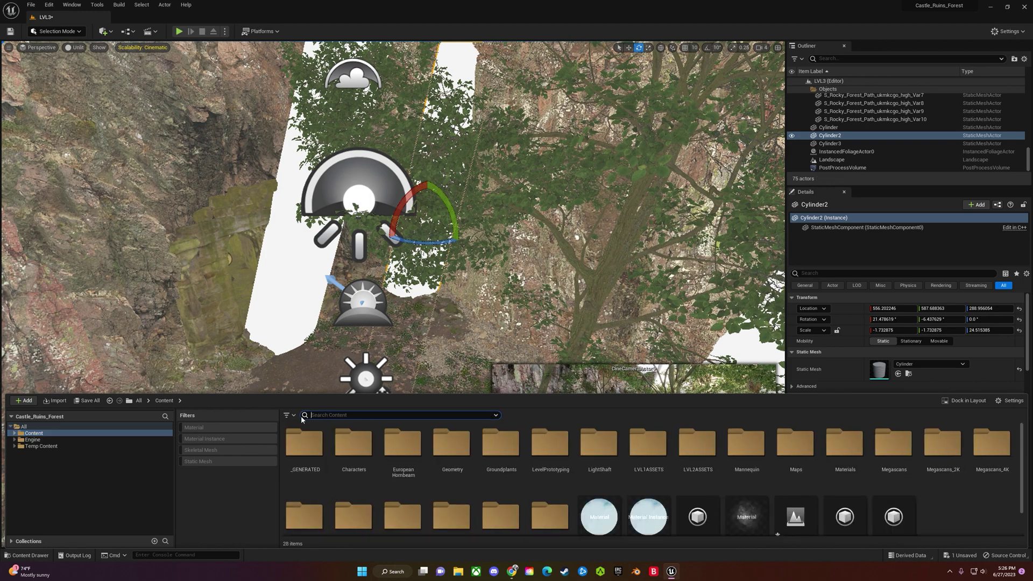
right_click(756, 488)
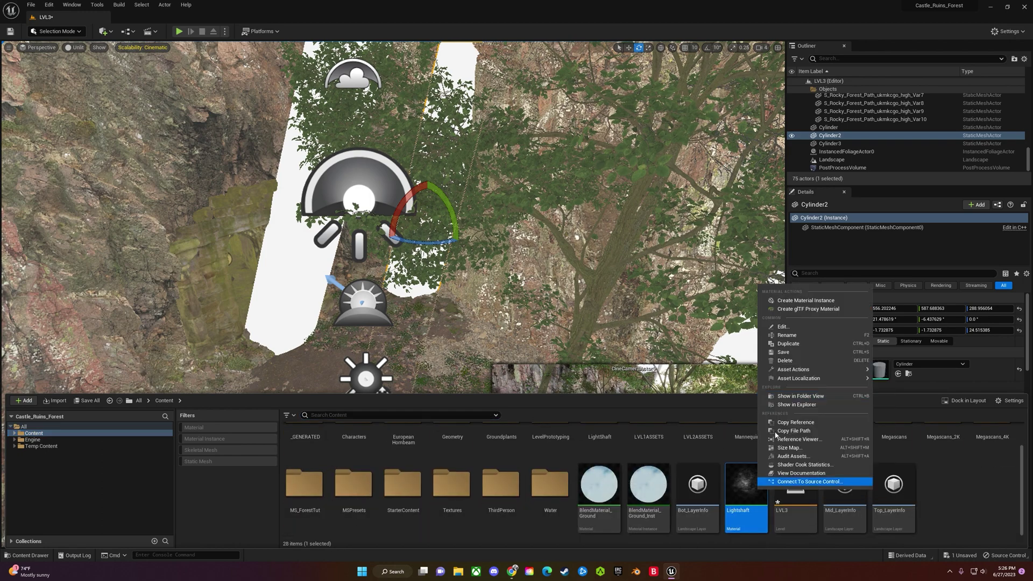
click(786, 300)
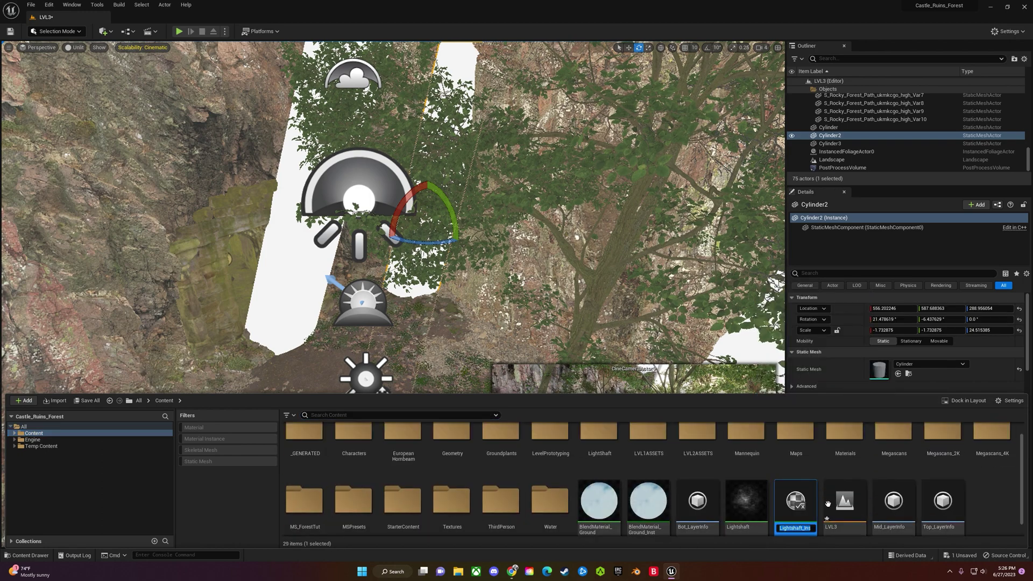
Apply the Lightshaft_Inst material instance to all three cylinders
drag(795, 501, 272, 265)
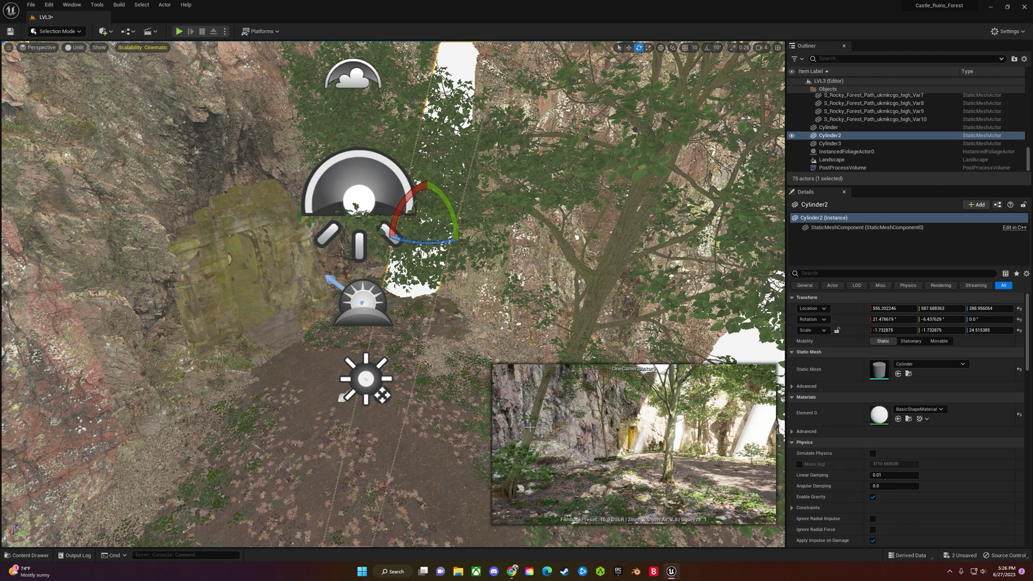
key(ctrl+space)
drag(795, 500, 421, 293)
key(ctrl+space)
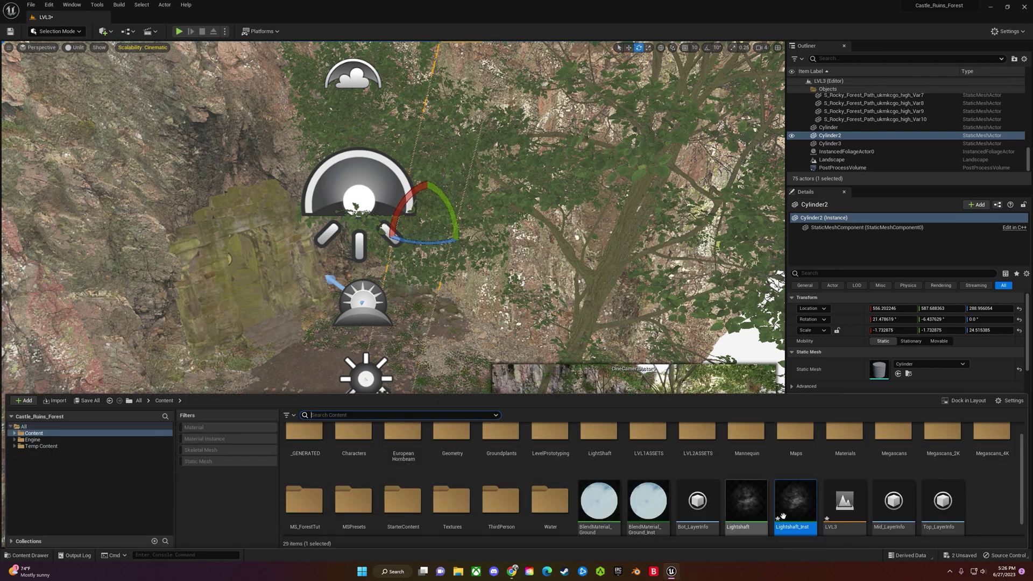
drag(795, 500, 754, 353)
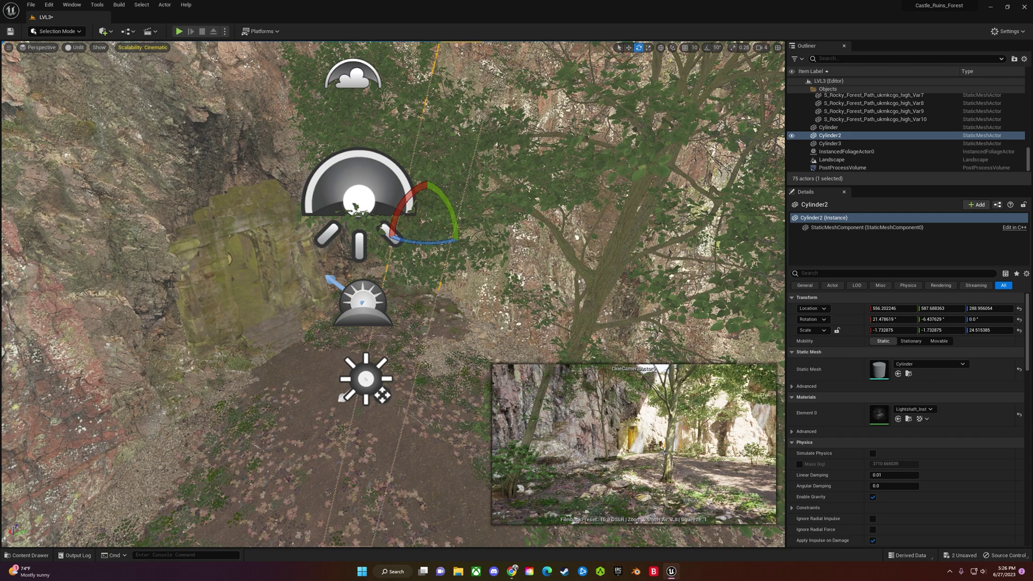
Switch the viewport from Unlit to Lit shading
click(70, 33)
click(132, 71)
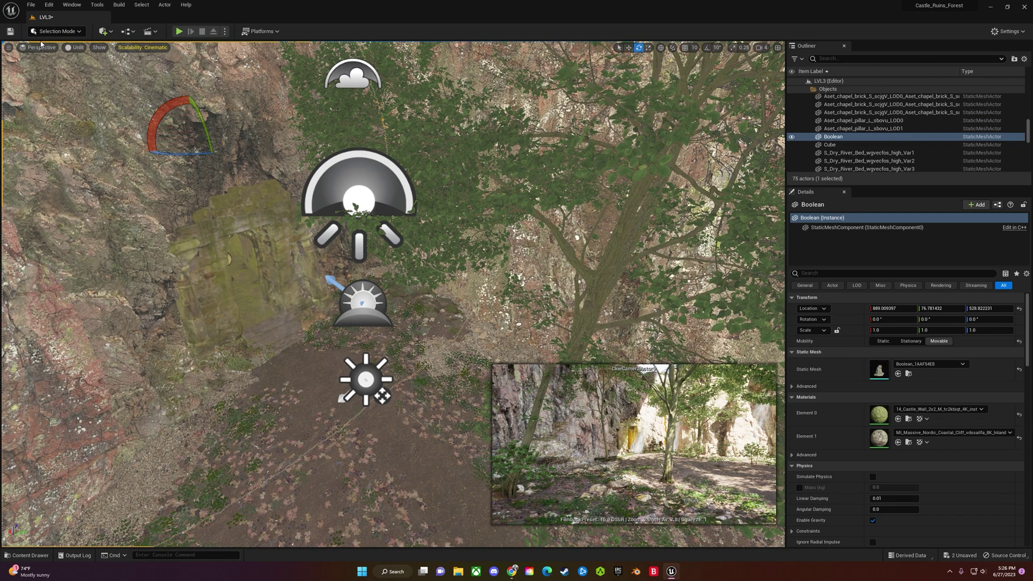
click(73, 47)
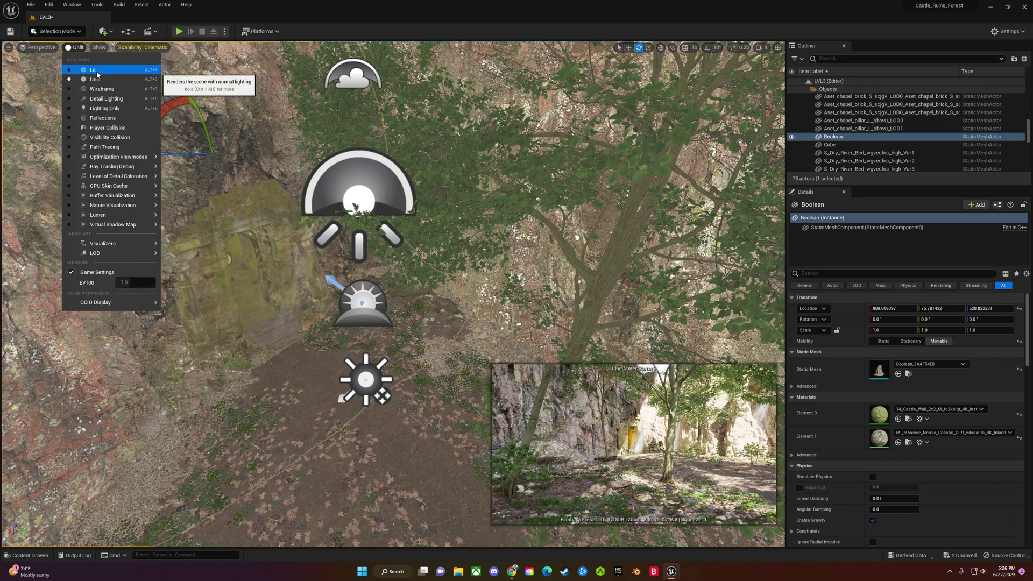
click(81, 71)
Move the first cylinder closer to the gate's doorway, to about X 570 and Y 126
right_drag(376, 258, 355, 299)
key(w)
key(e)
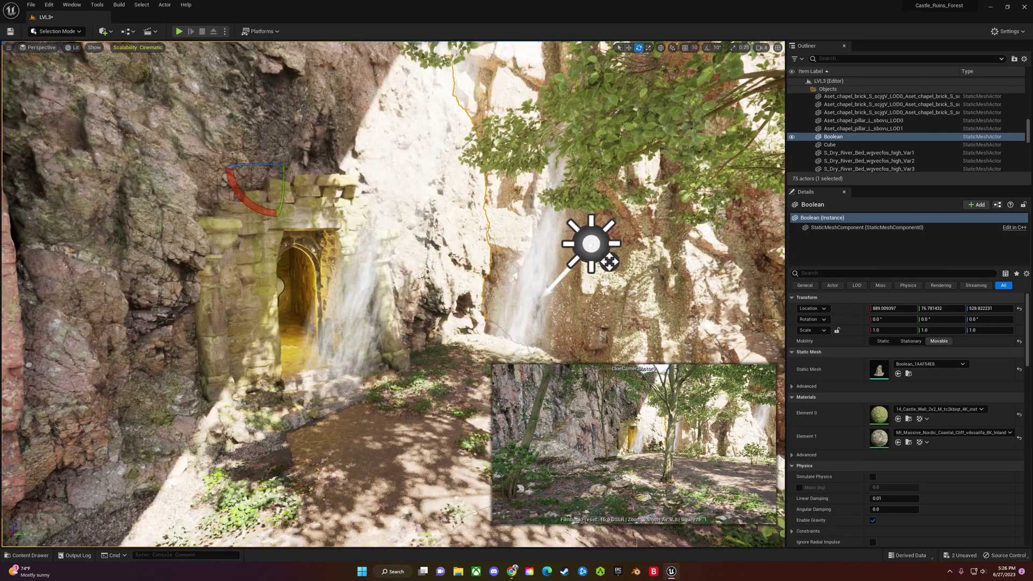
click(345, 312)
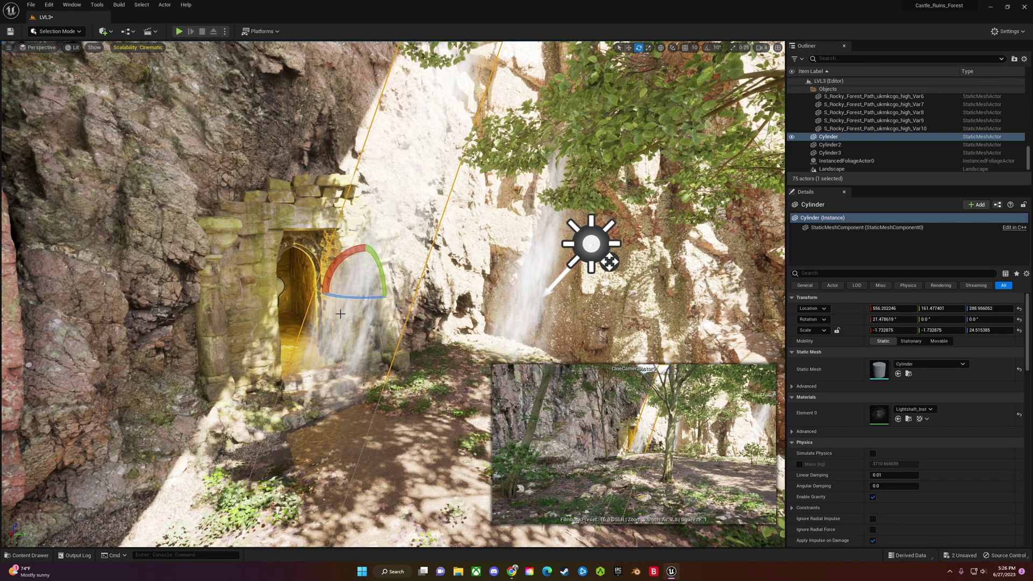
key(w)
drag(375, 289, 335, 284)
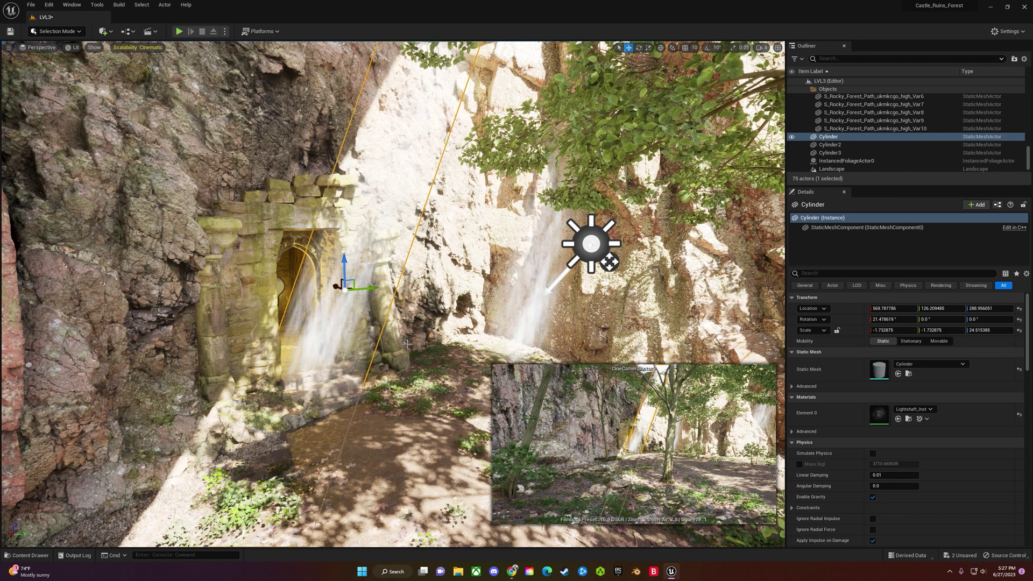
click(426, 373)
click(317, 271)
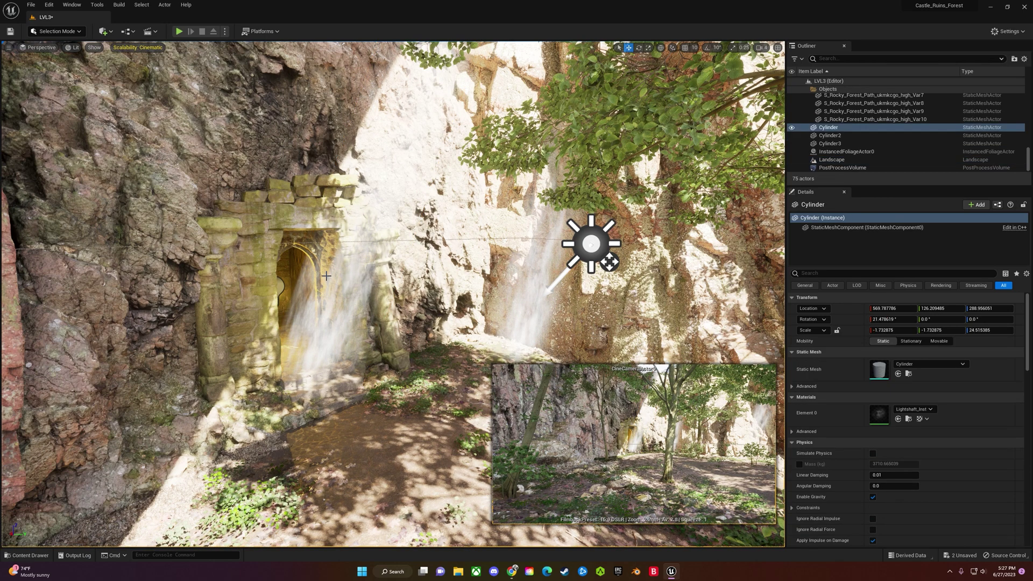
Open the first cylinder's Lightshaft_Inst material in a floating window that leaves the light shafts visible
double_click(878, 416)
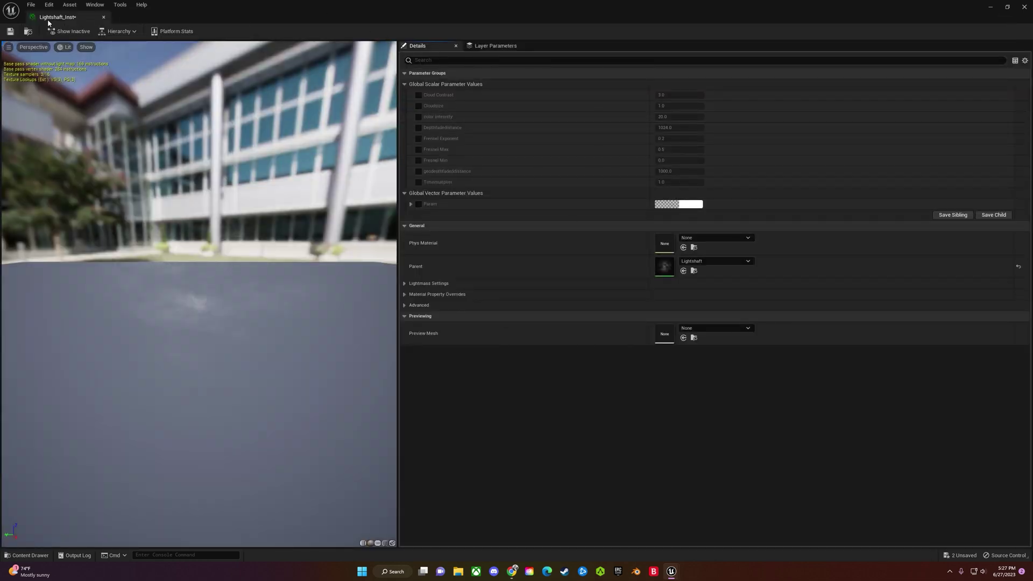
drag(102, 49, 237, 130)
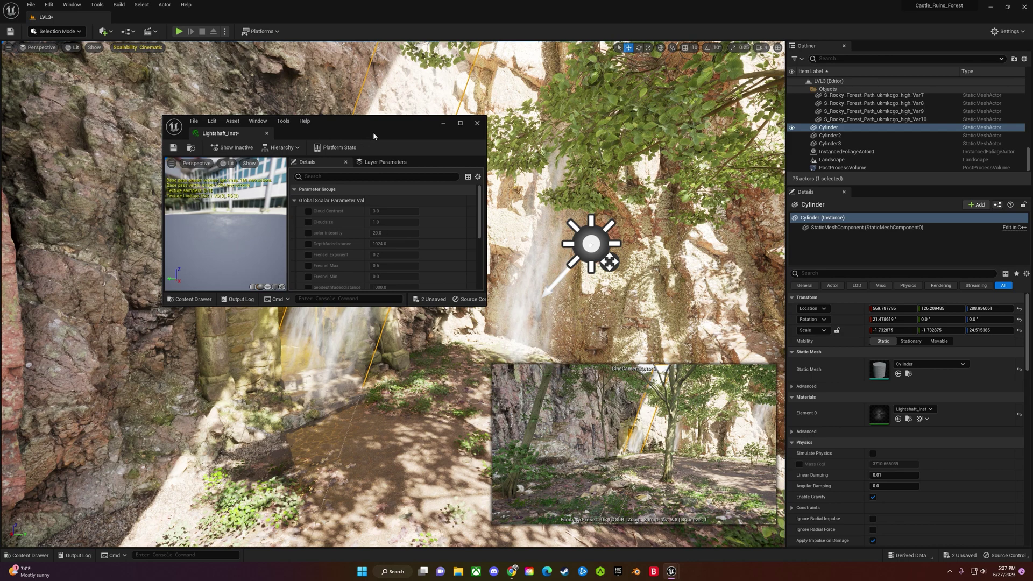
drag(373, 131, 203, 130)
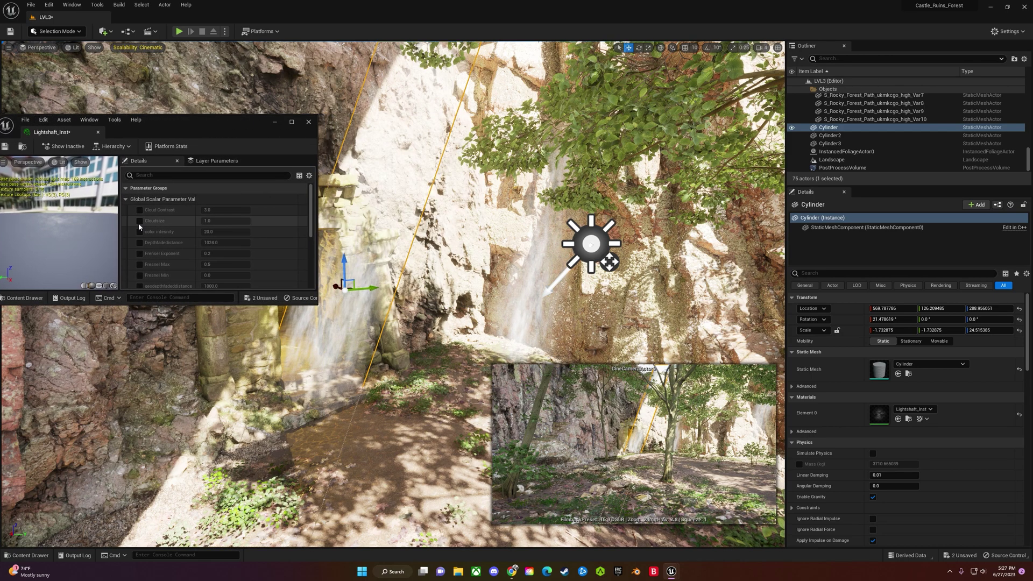
Override Cloudsize in the material instance, trying 0.5 and returning it to 1
click(214, 221)
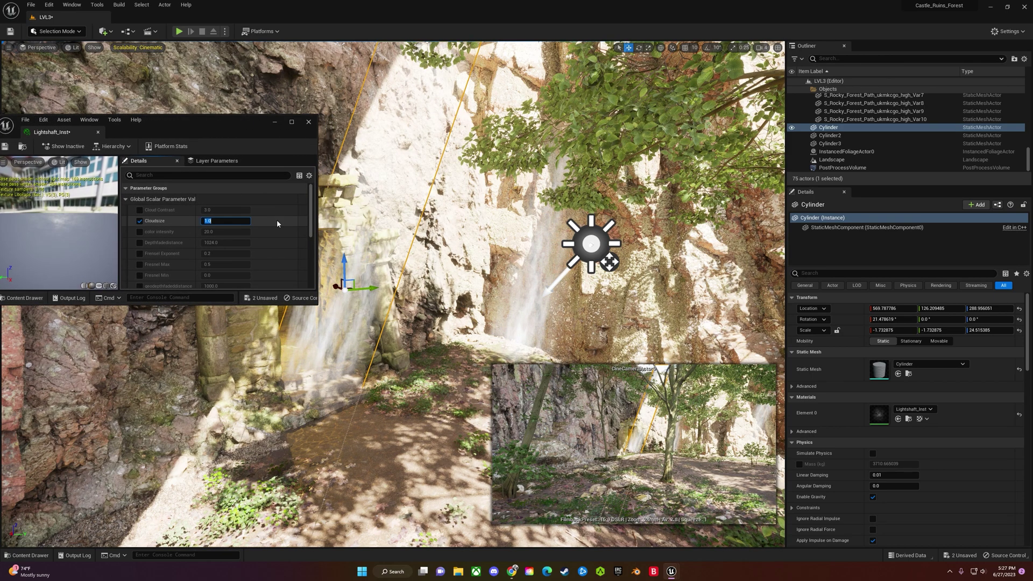
text(0.5)
key(Return)
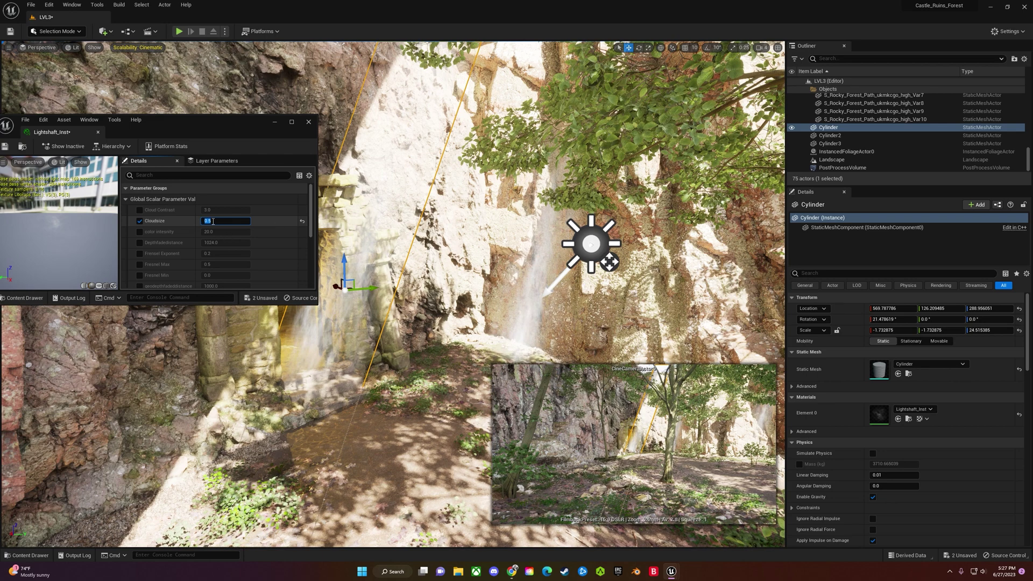
text(1)
key(Return)
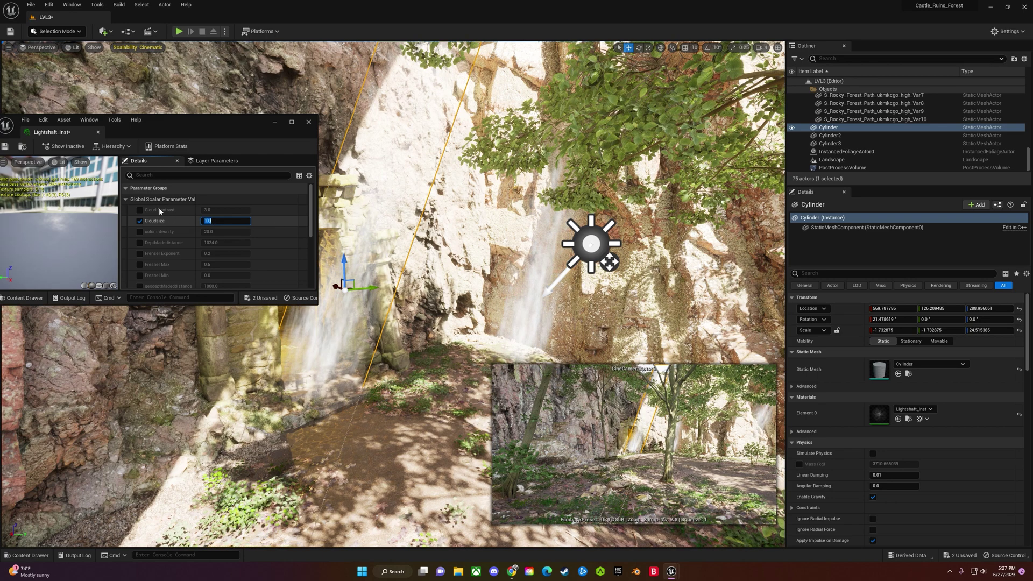
Override Cloud Contrast in the material instance, trying 2 and setting it to 5
click(139, 210)
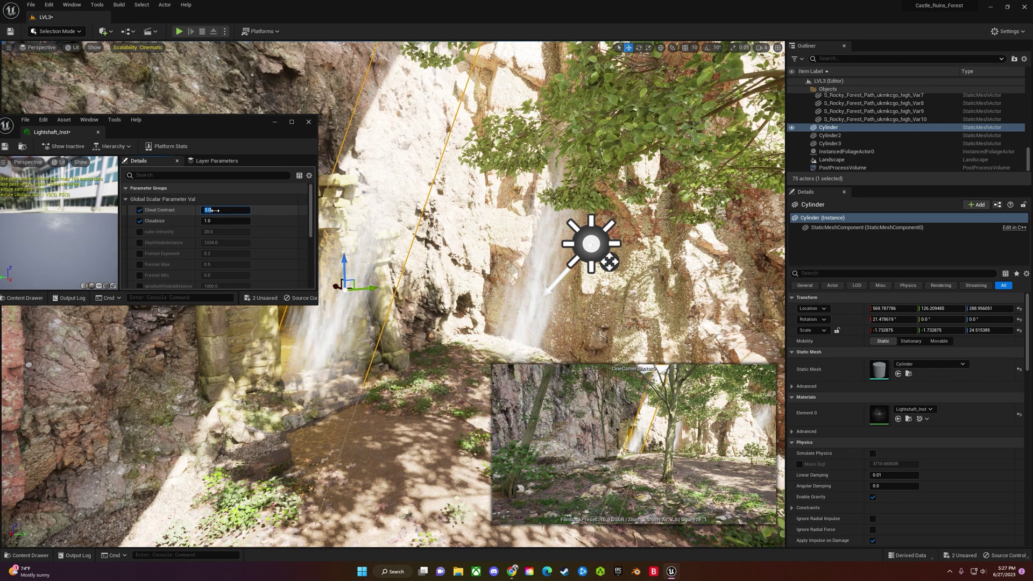
text(2)
key(Return)
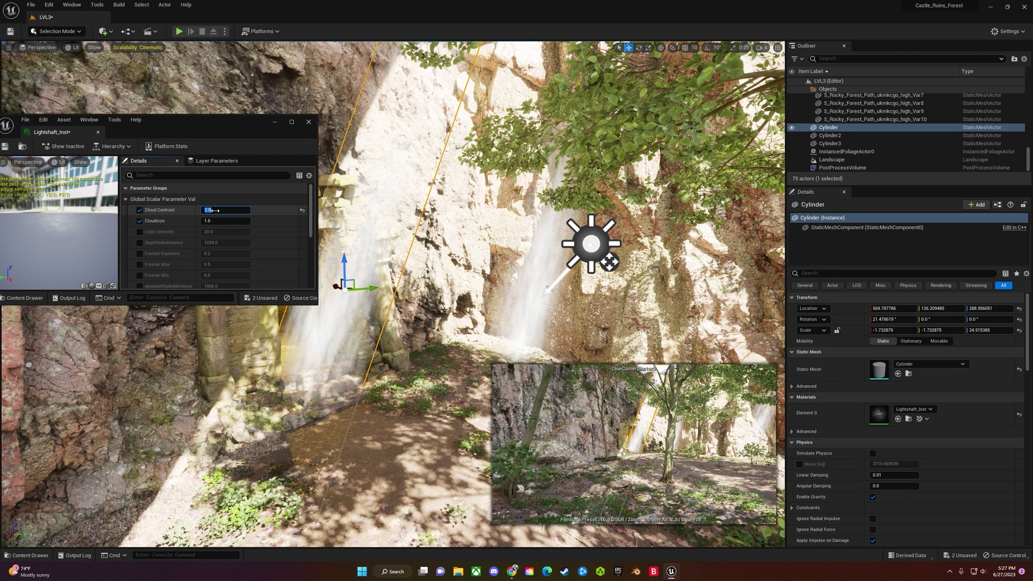
text(5)
key(Return)
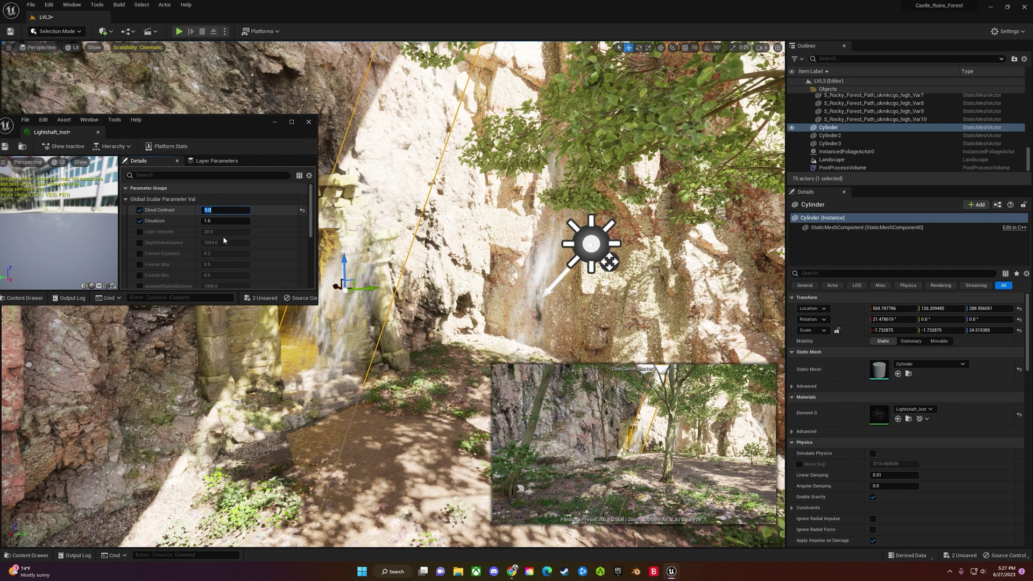
Override the time multiplier in the material instance and set it to 0.5
scroll(223, 237, down, 2)
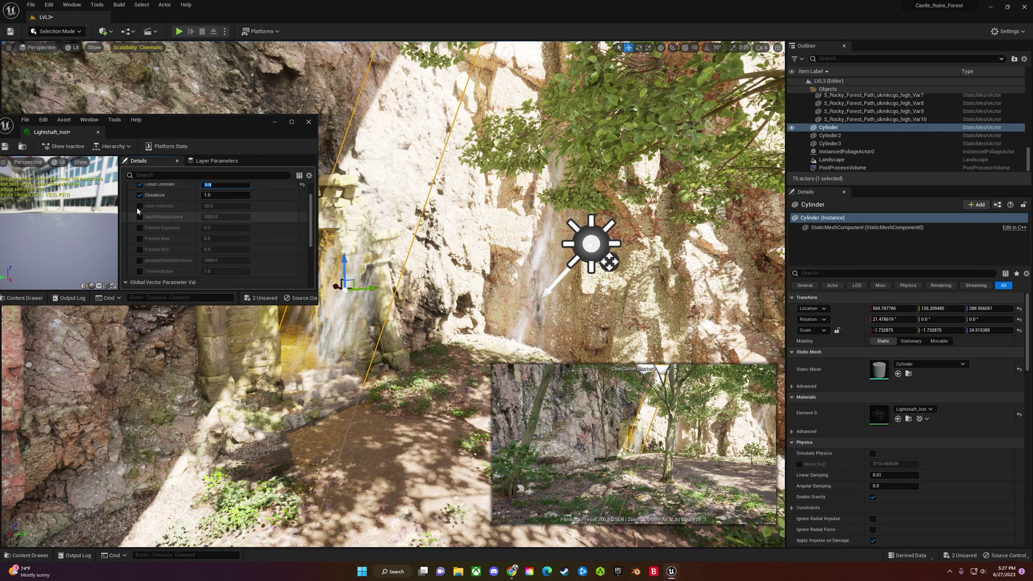
click(139, 271)
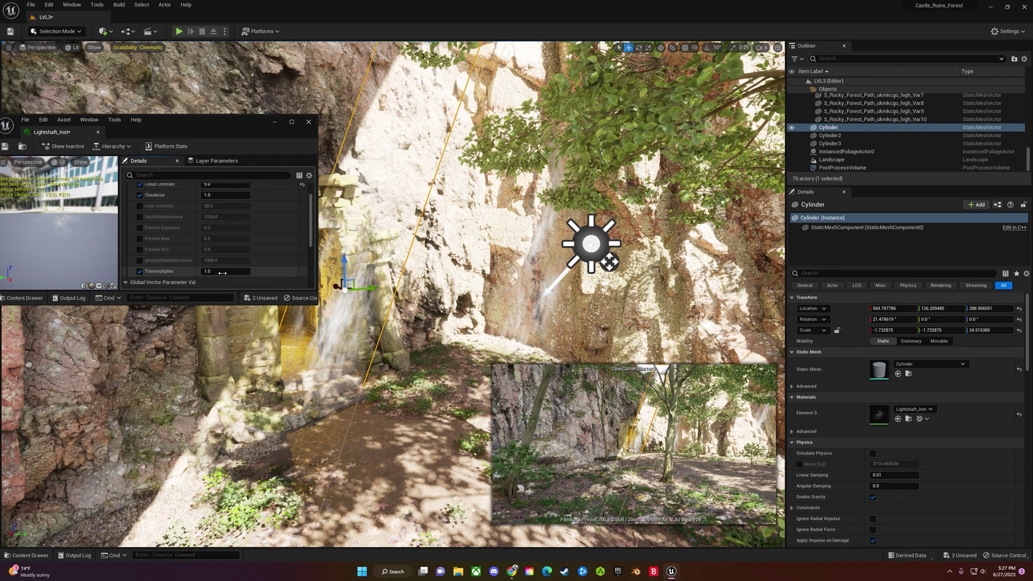
text(0.5)
key(Return)
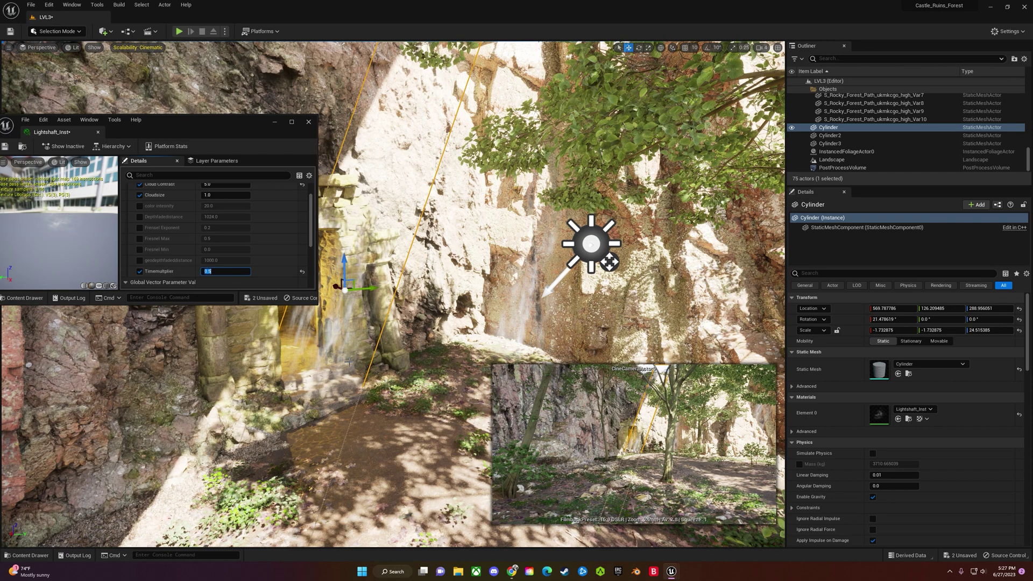
Set Cloud Contrast to 4 after trying 2, and save and close the material instance
scroll(216, 207, up, 2)
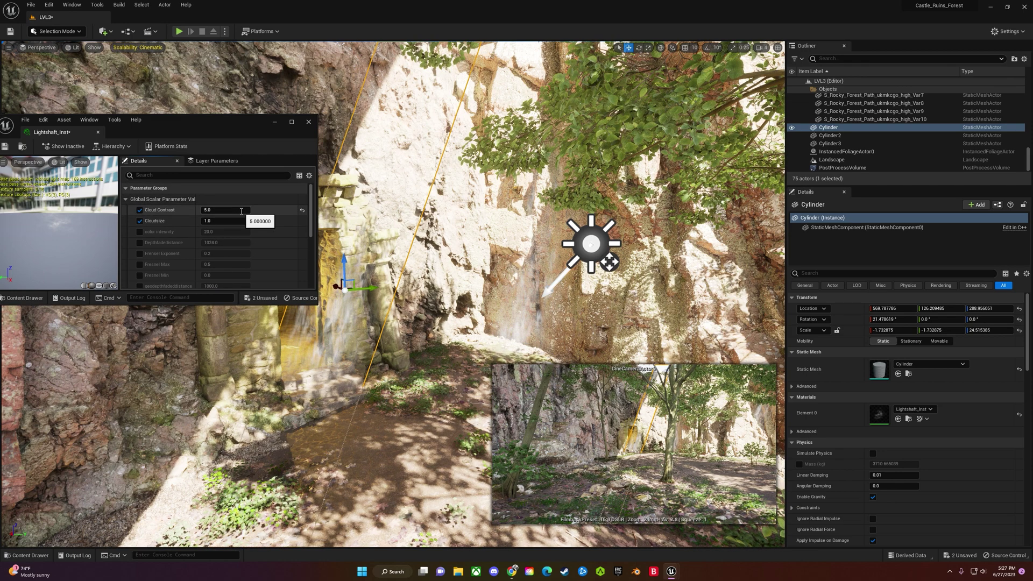
key(Return)
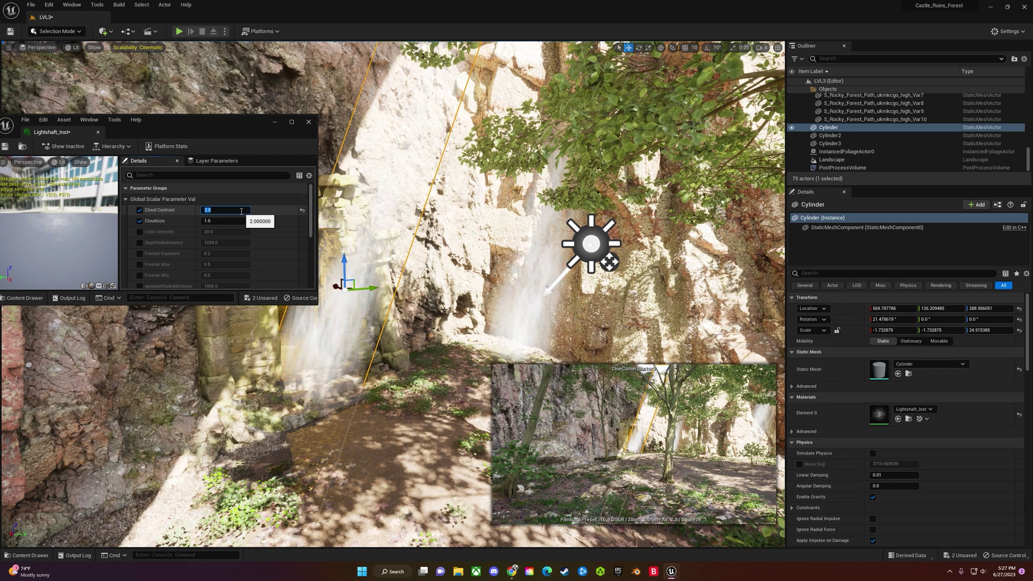
text(4)
key(Return)
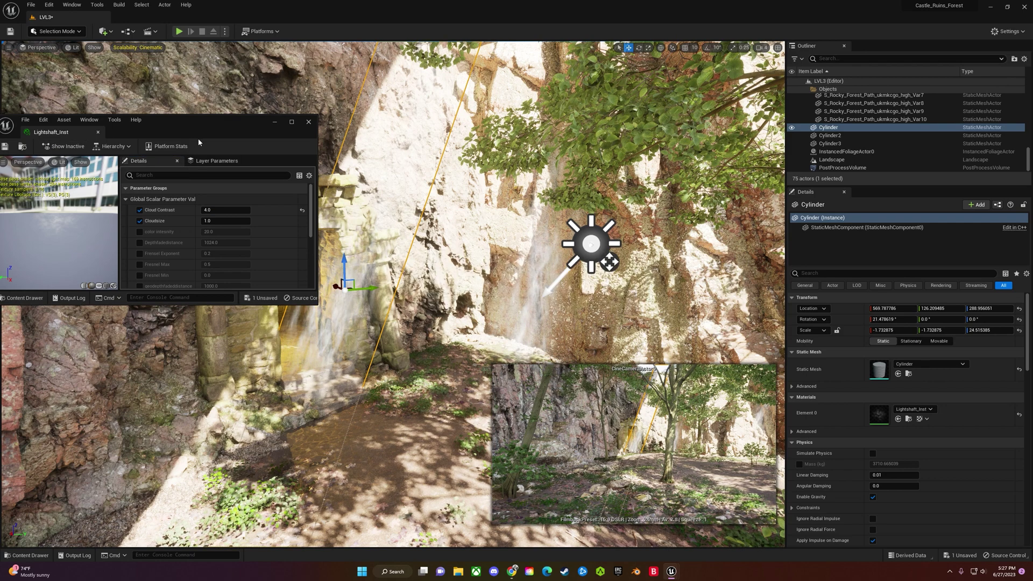
click(307, 121)
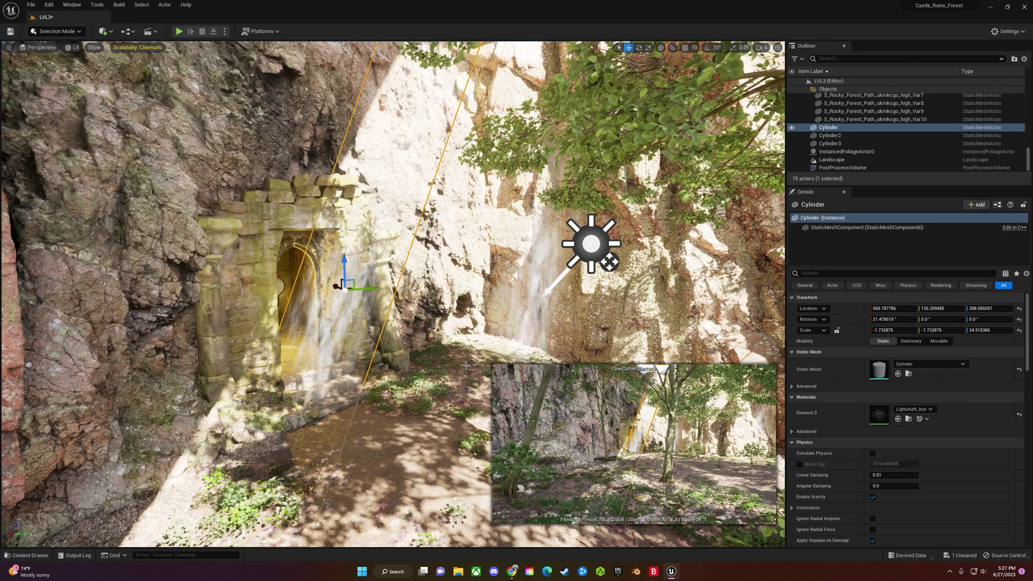
Examine the light shafts from farther back in the forest and up close at the stone gate
key(s)
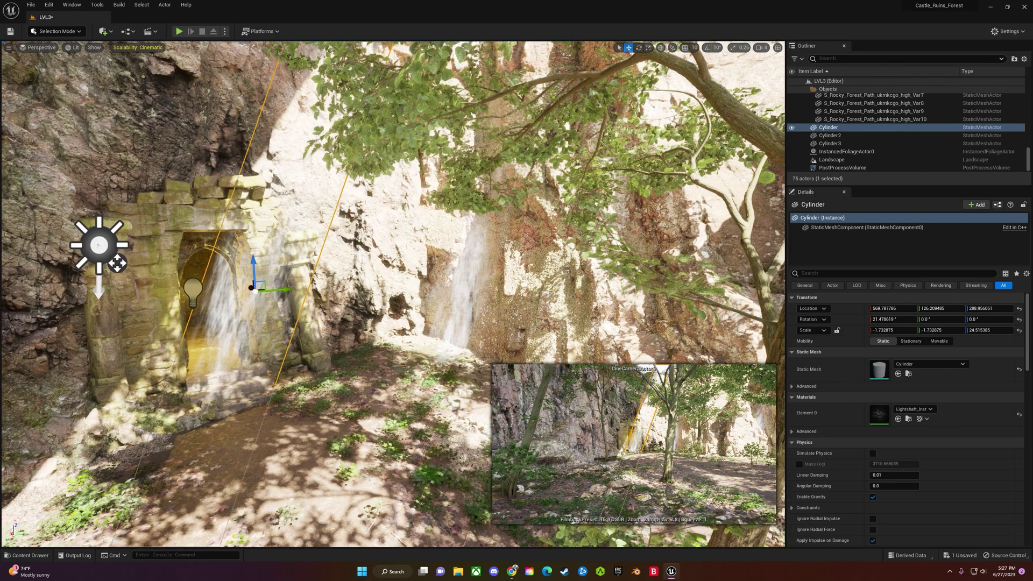
key(s)
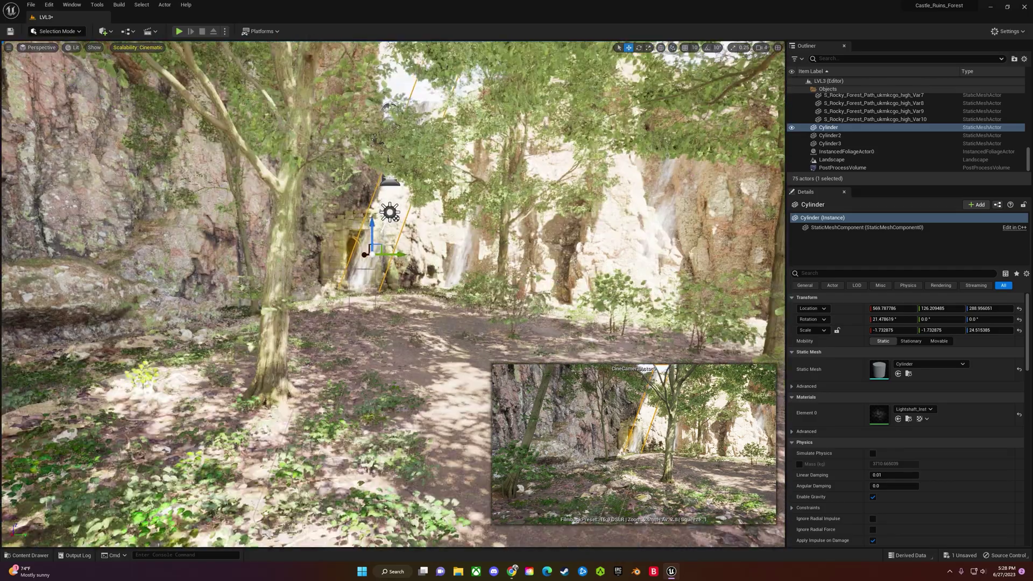
right_drag(402, 302, 398, 303)
click(336, 254)
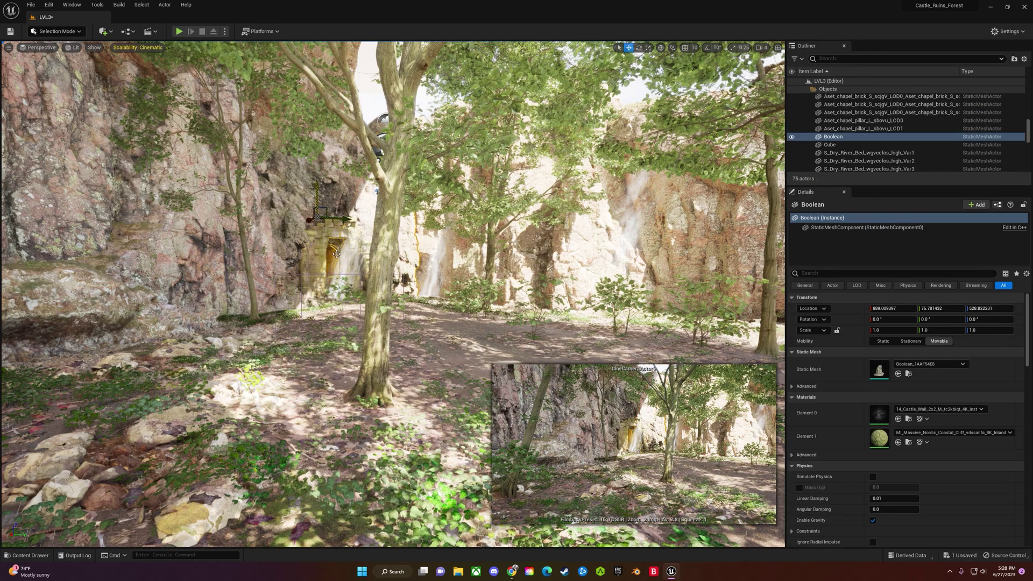
key(w)
right_drag(323, 263, 320, 263)
key(e)
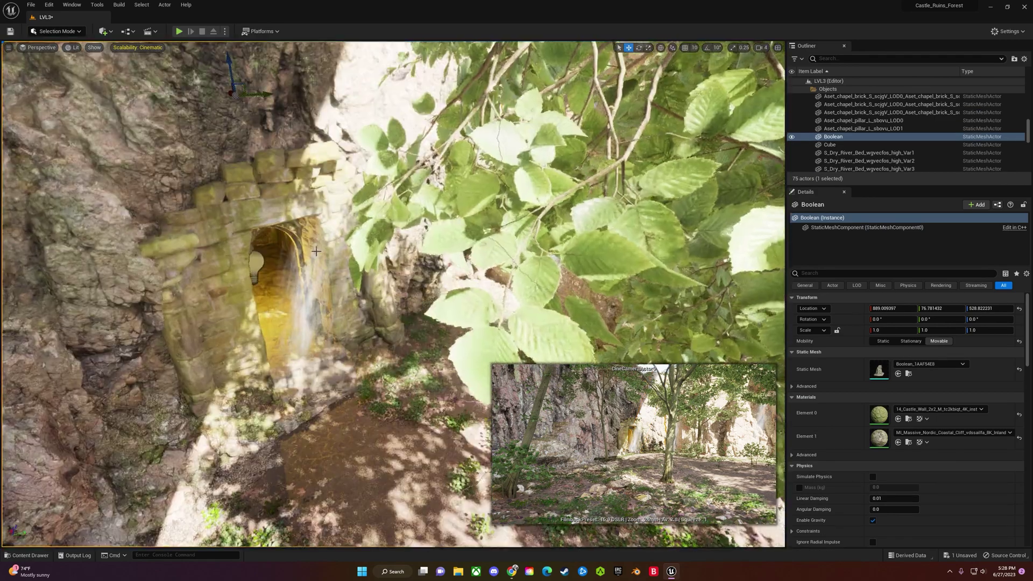